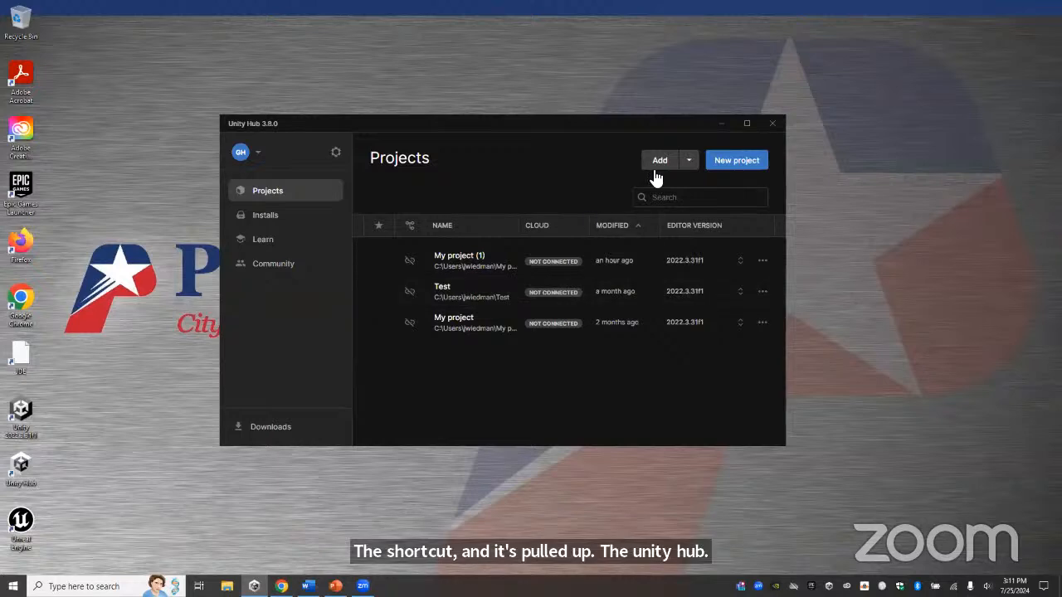
# - Start a new project from the 3D (Built-In Render Pipeline) template and name it UnityBasics
pyautogui.click(736, 162)
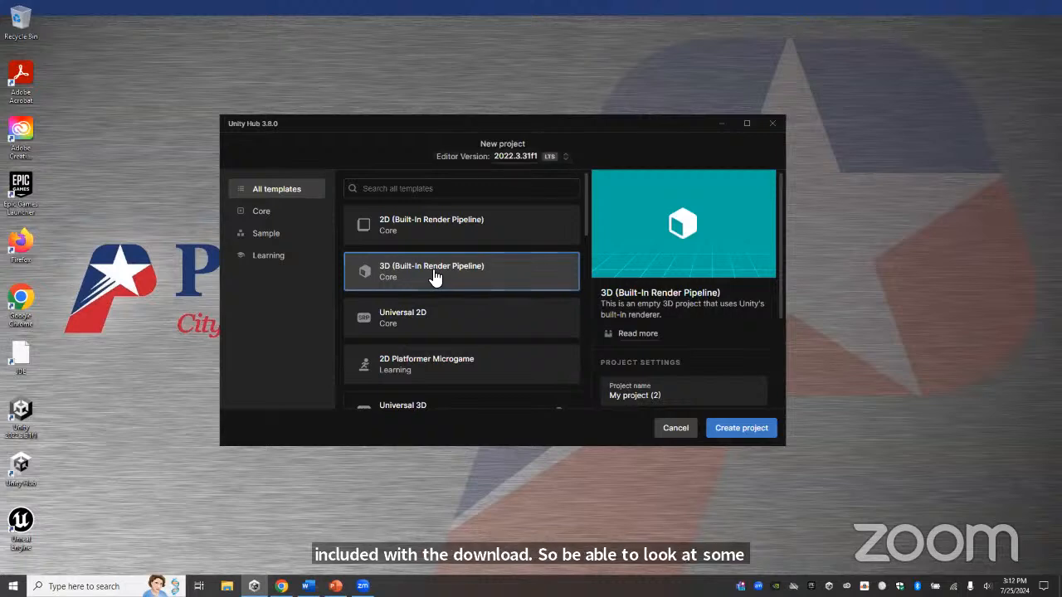
pyautogui.click(682, 397)
pyautogui.moveTo(682, 397); pyautogui.dragTo(611, 397)
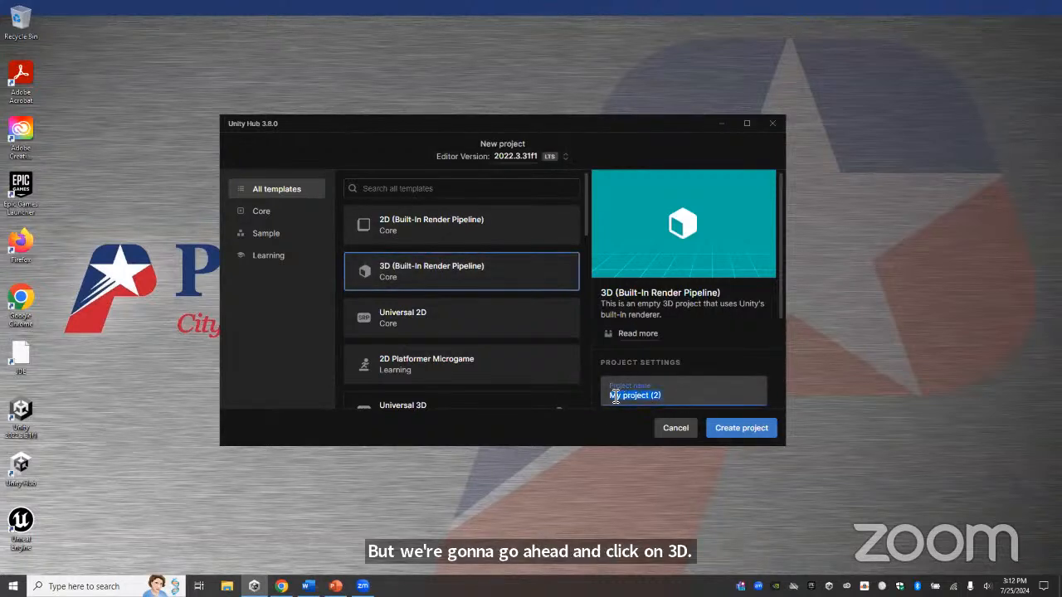
pyautogui.write('Unity B')
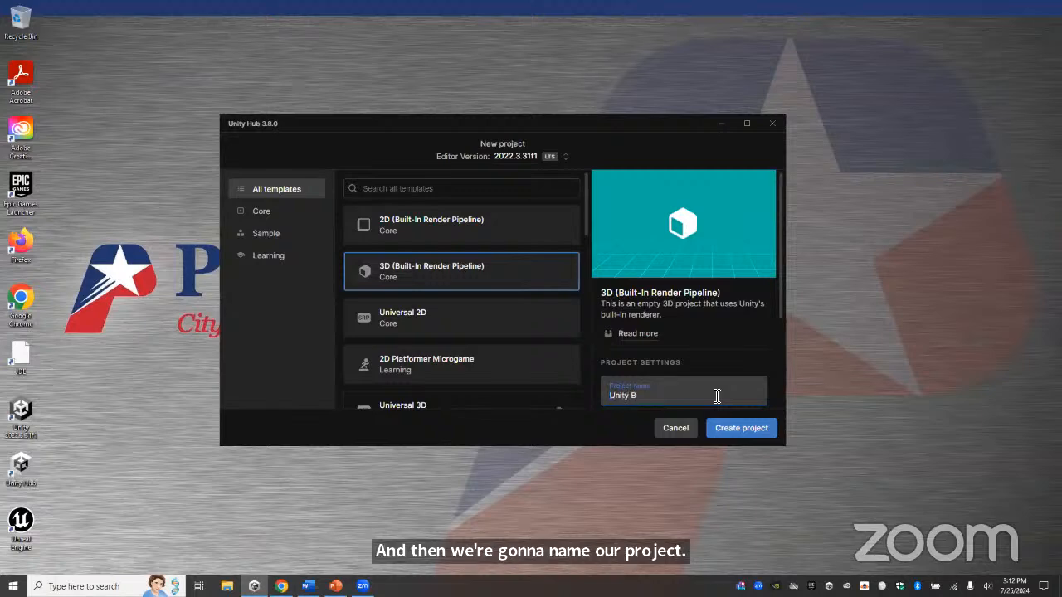
pyautogui.write('asics')
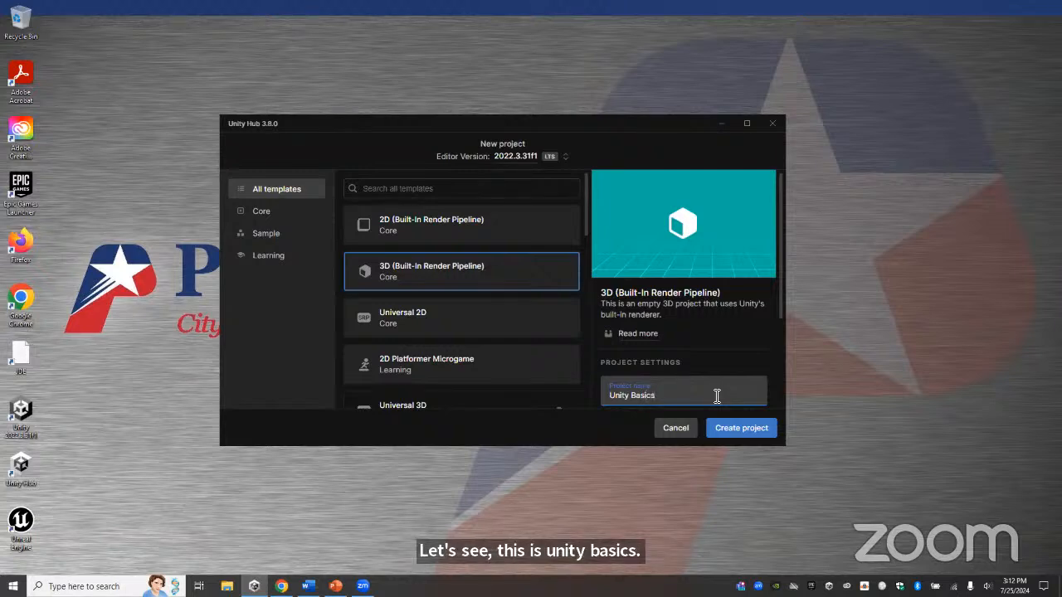
pyautogui.press('BackSpace')
pyautogui.scroll(-3, 672, 356)
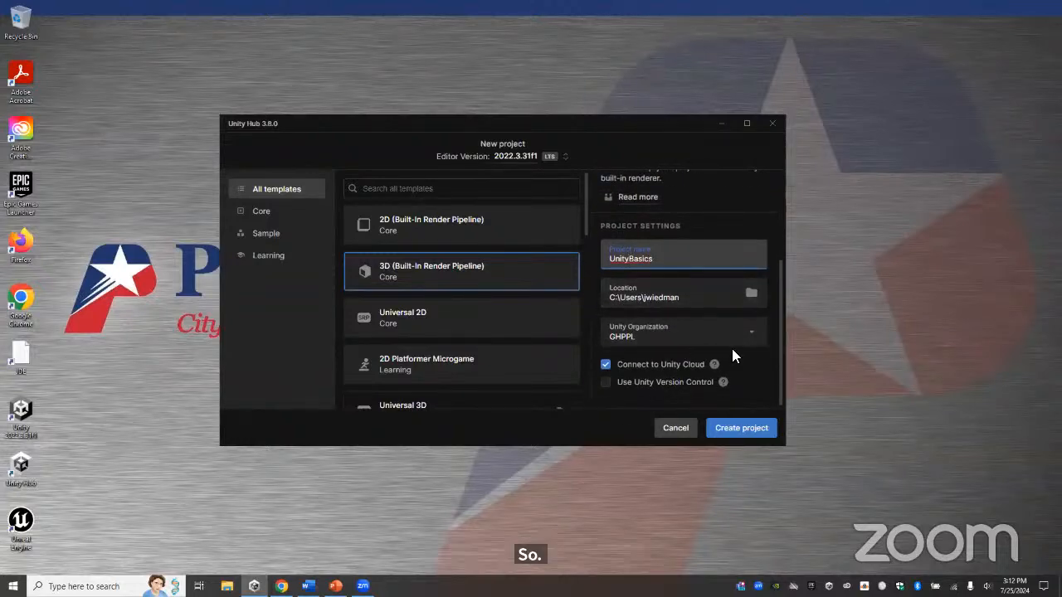
# - Create the project without connecting it to Unity Cloud, and maximize the editor window
pyautogui.click(605, 364)
pyautogui.click(747, 429)
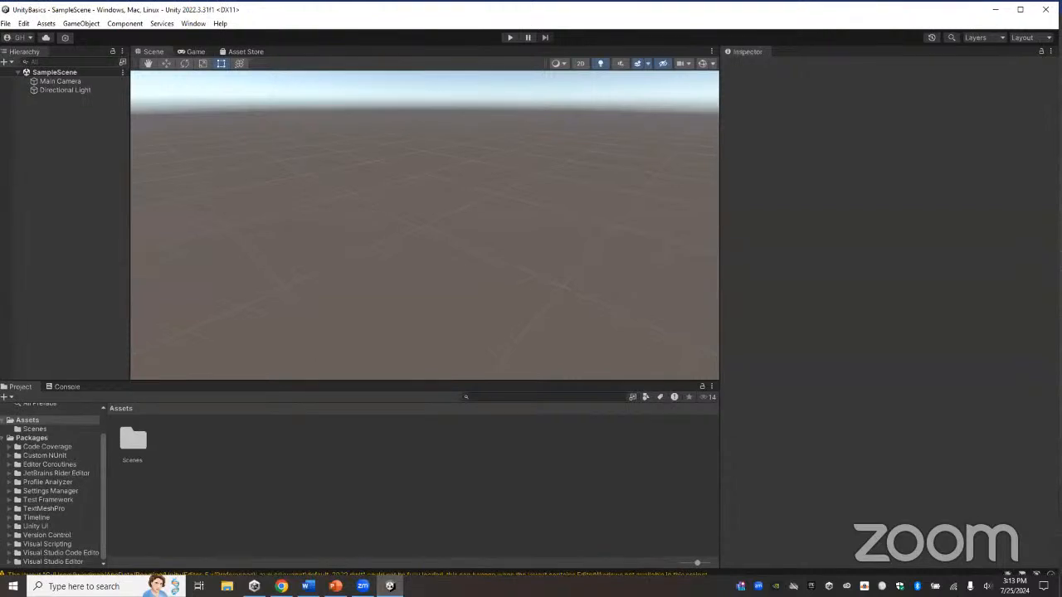
pyautogui.click(1013, 11)
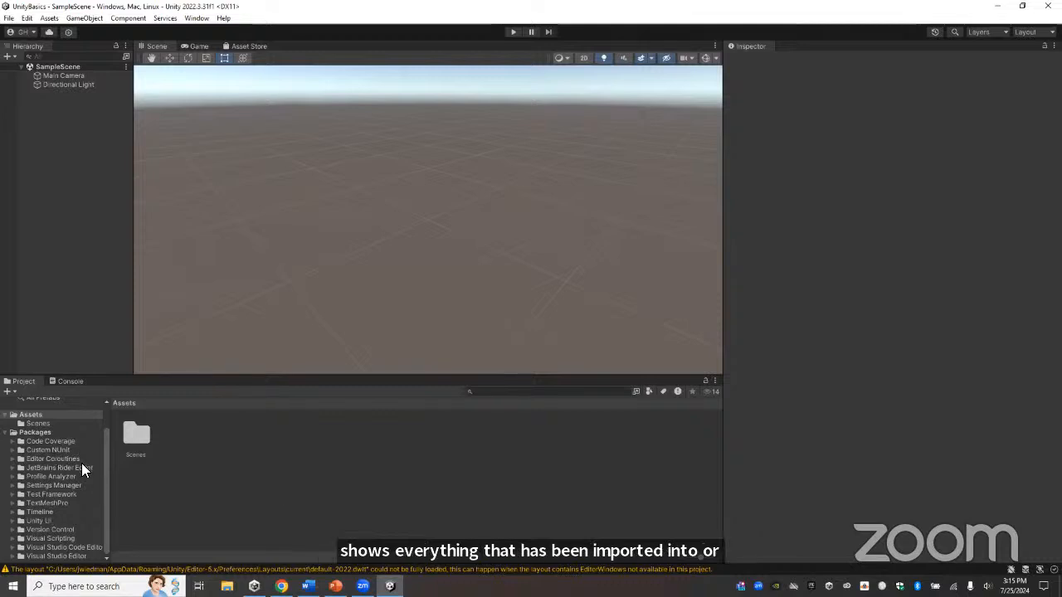
pyautogui.scroll(2, 68, 477)
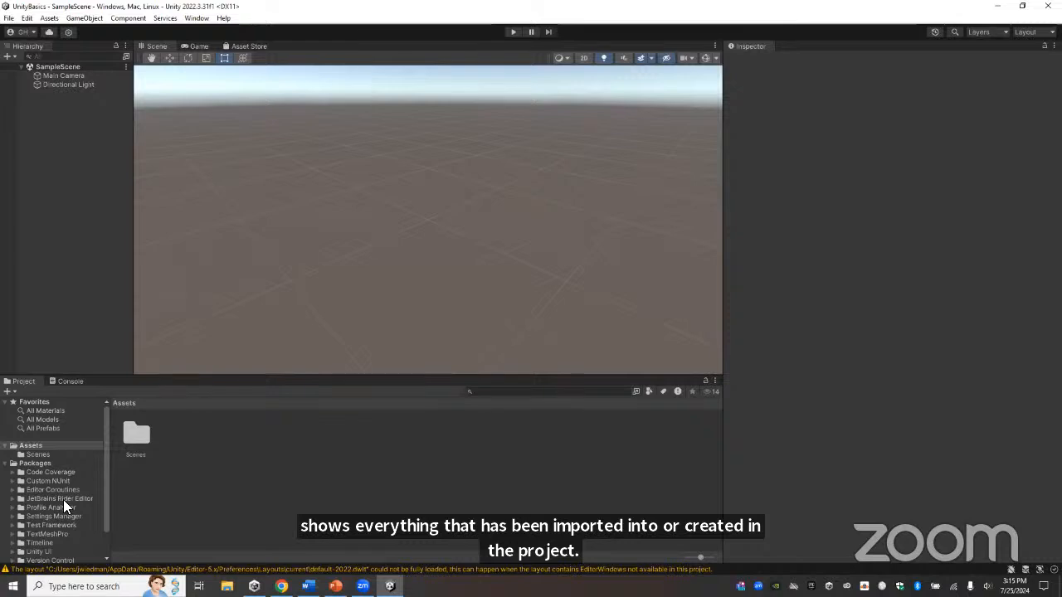
pyautogui.scroll(-2, 65, 494)
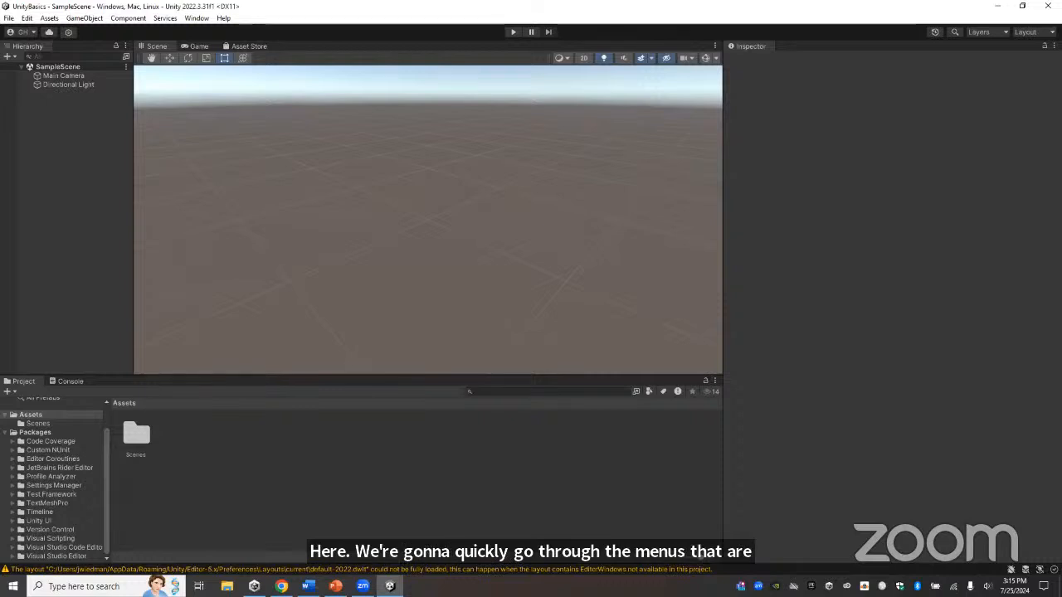
pyautogui.click(9, 18)
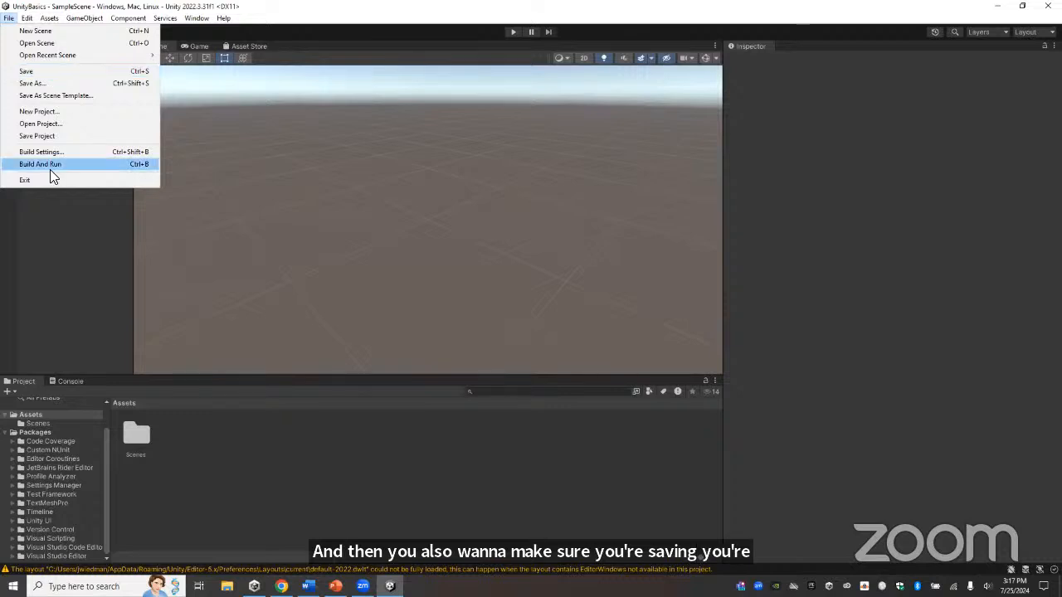
pyautogui.click(28, 196)
# - Select the Directional Light in the scene and review its properties and the editing commands available for it
pyautogui.click(64, 84)
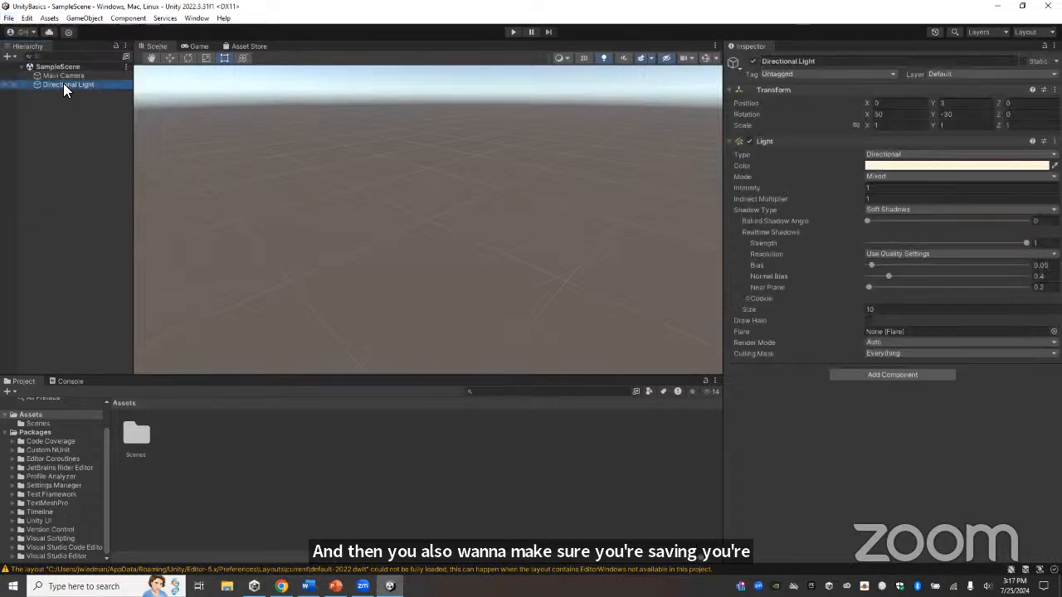
pyautogui.rightClick(64, 86)
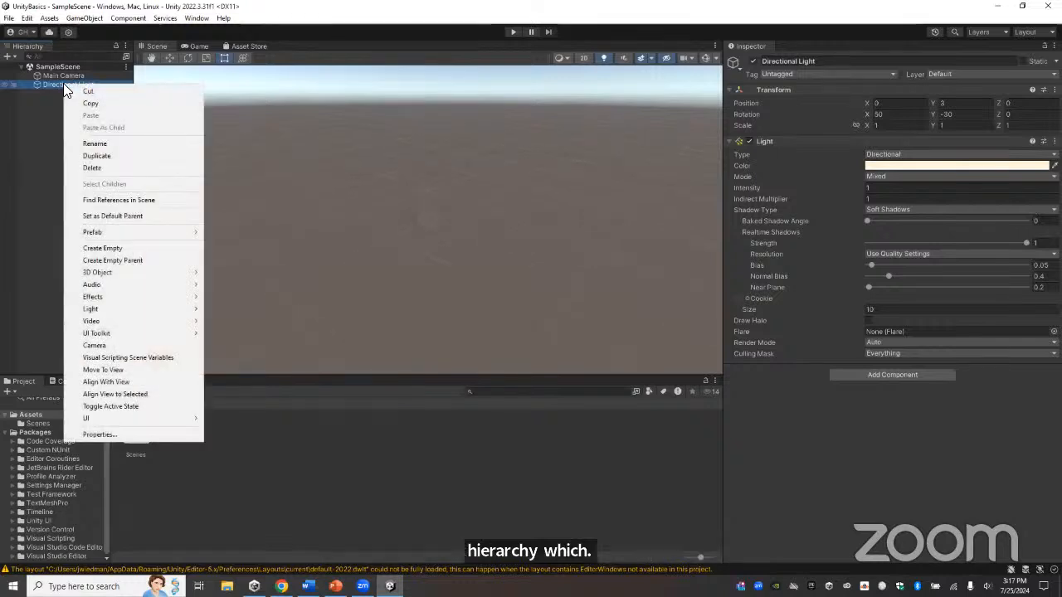
pyautogui.click(42, 124)
pyautogui.click(45, 87)
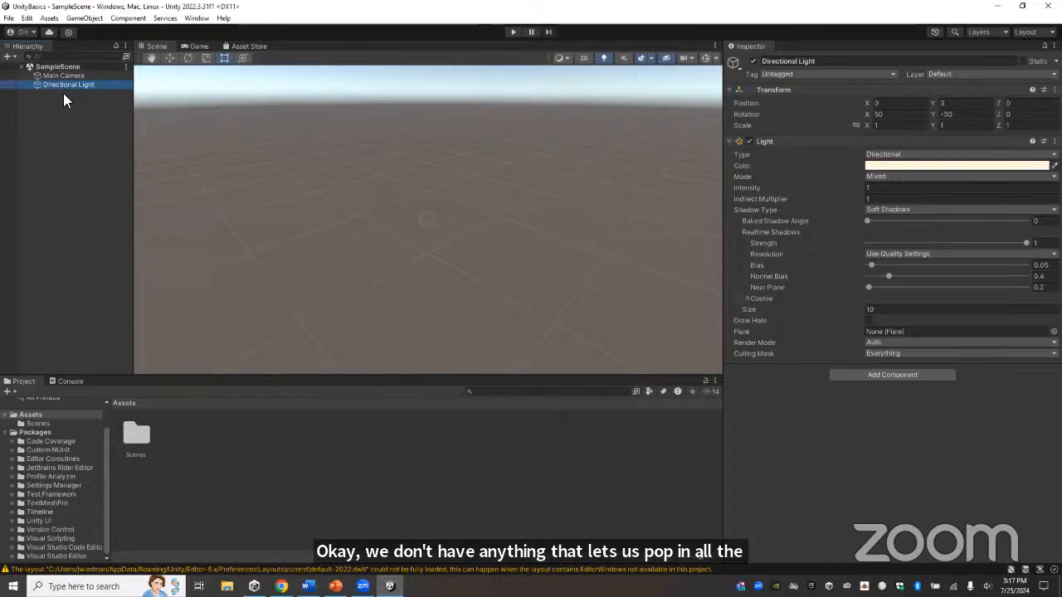
pyautogui.click(29, 18)
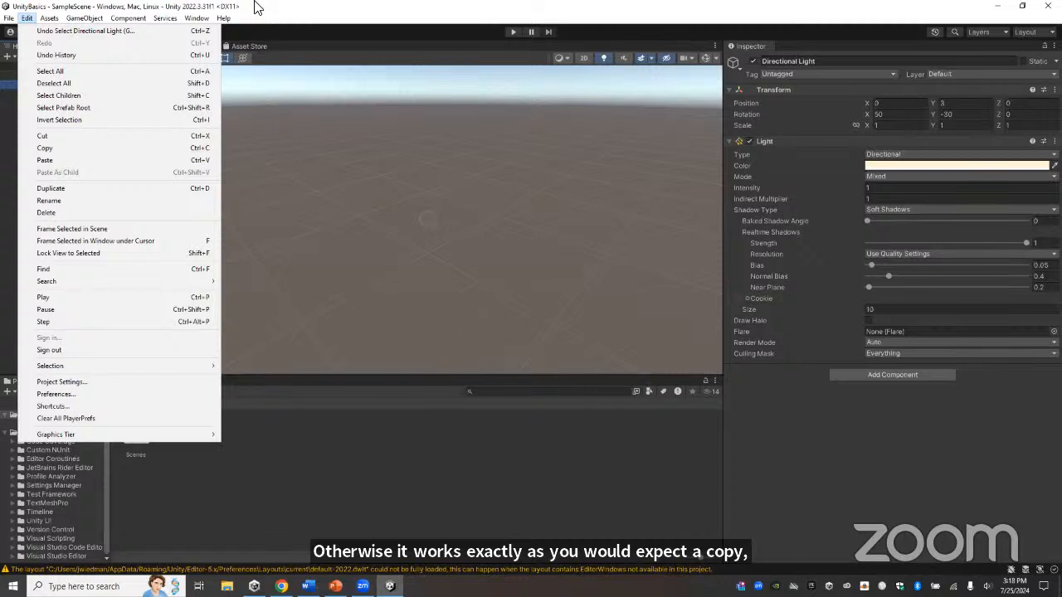
pyautogui.moveTo(46, 18)
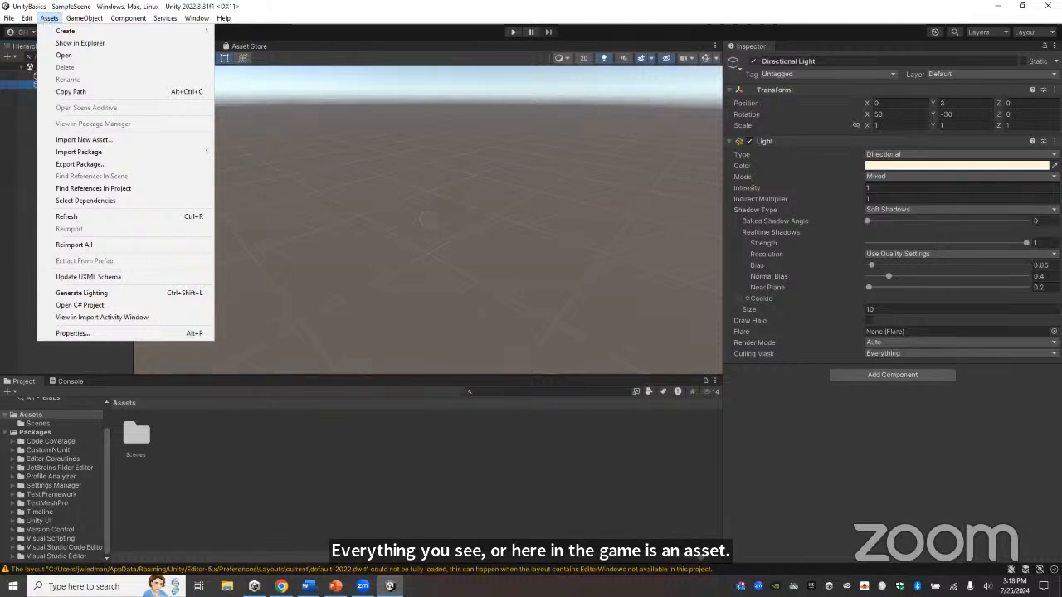
# - Create a folder named Things inside the project's Assets and open it
pyautogui.rightClick(197, 440)
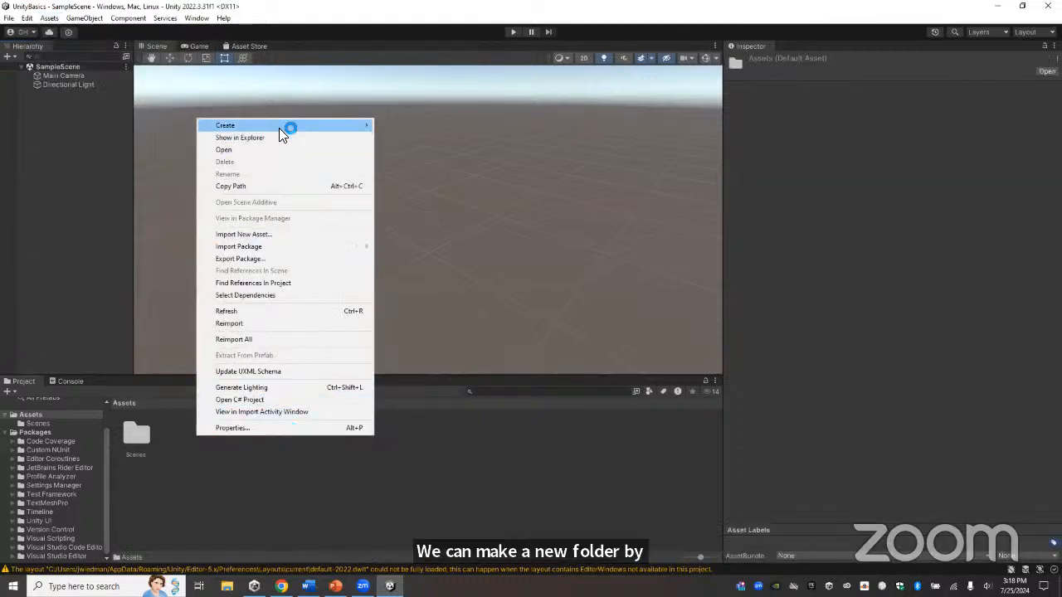
pyautogui.moveTo(282, 131)
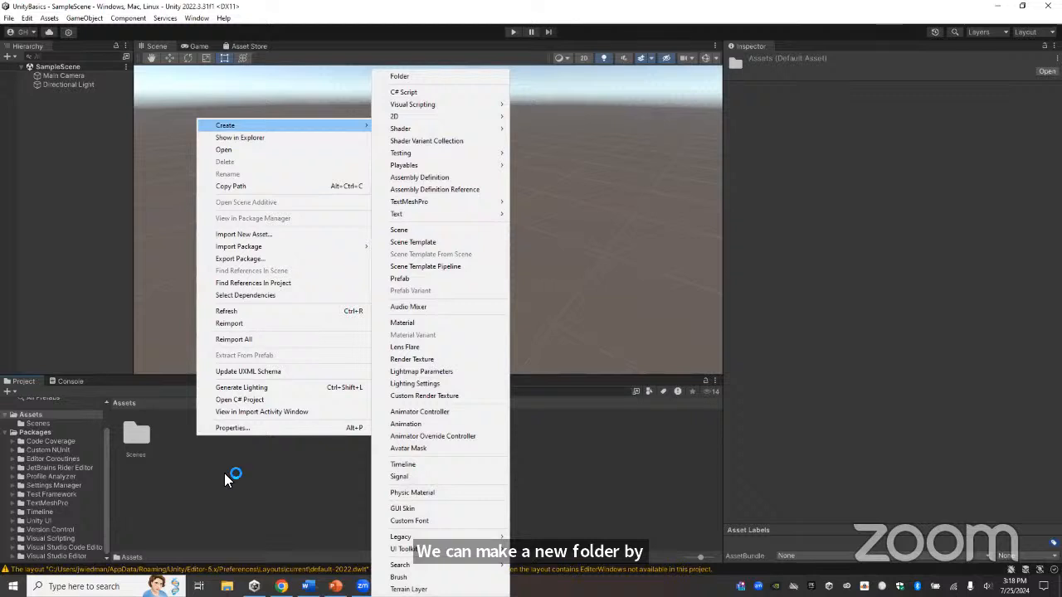
pyautogui.click(403, 77)
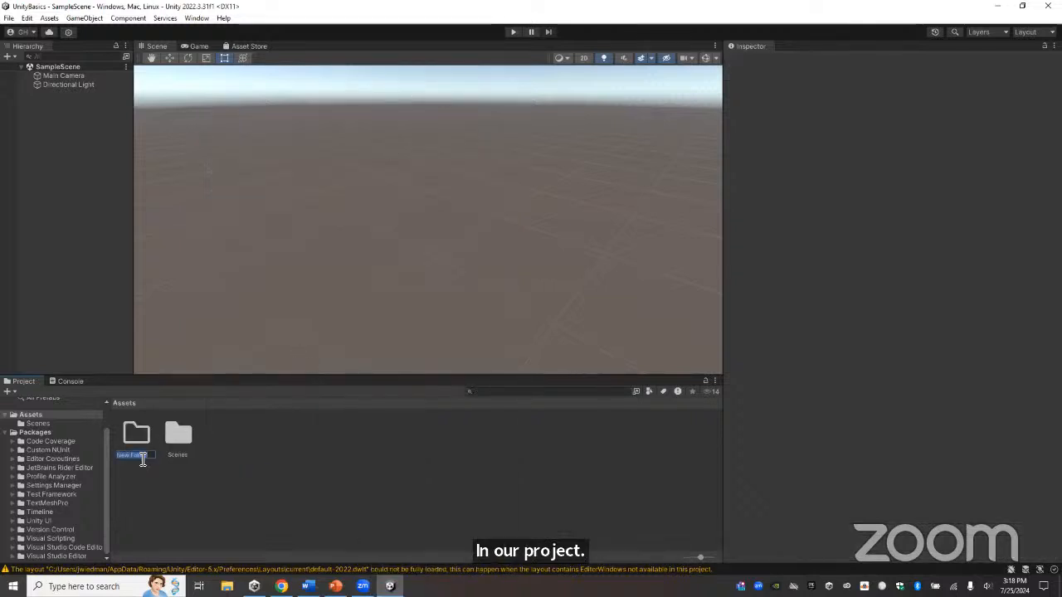
pyautogui.write('Things')
pyautogui.press('Return')
pyautogui.doubleClick(176, 435)
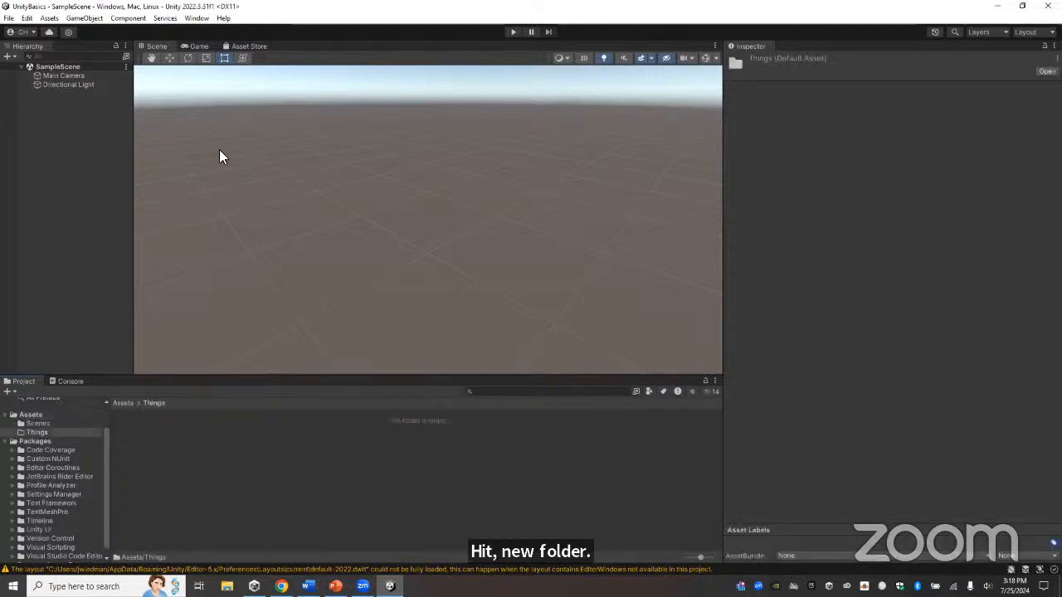
# - Create a new material asset inside the Things folder
pyautogui.click(48, 18)
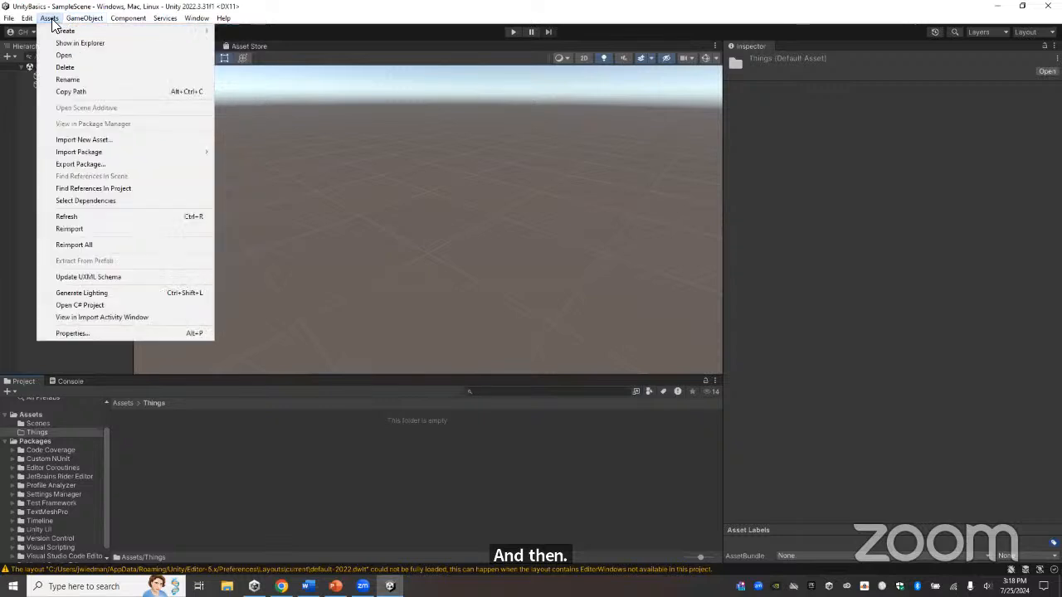
pyautogui.moveTo(65, 30)
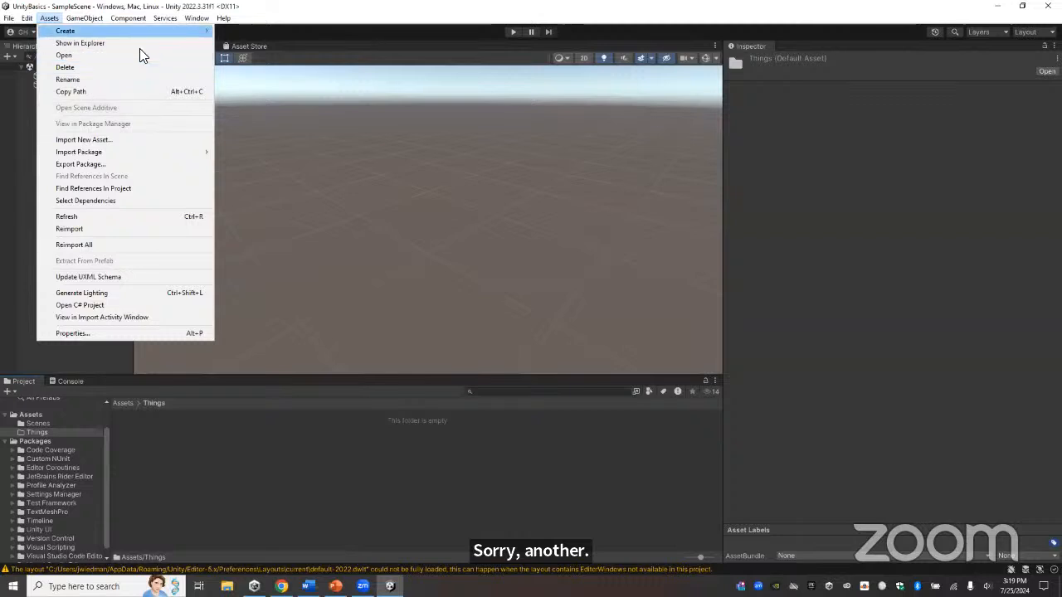
pyautogui.moveTo(139, 48)
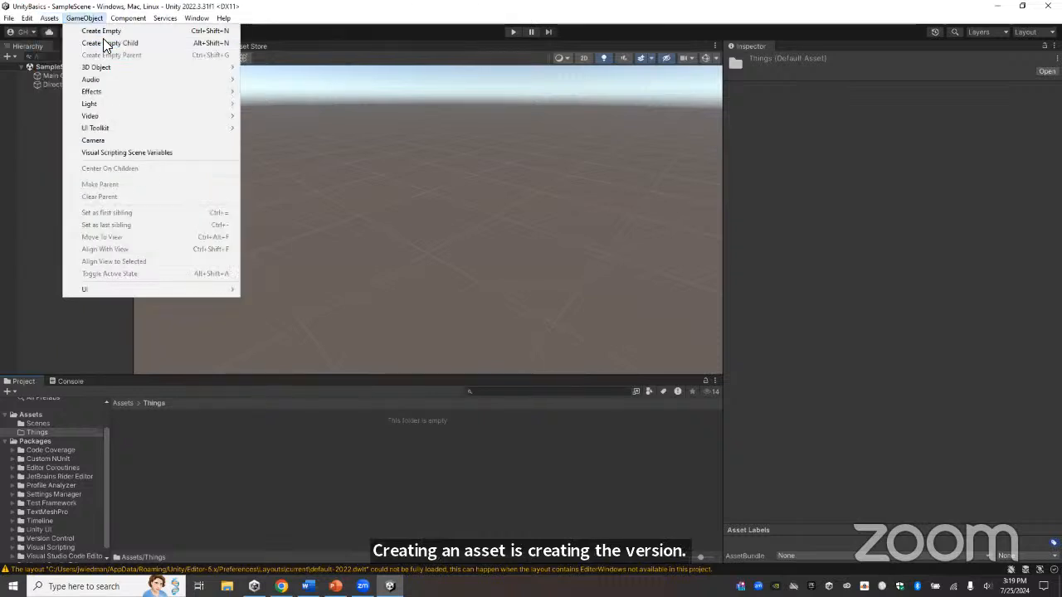
pyautogui.moveTo(101, 59)
pyautogui.press('Right')
pyautogui.press('Down')
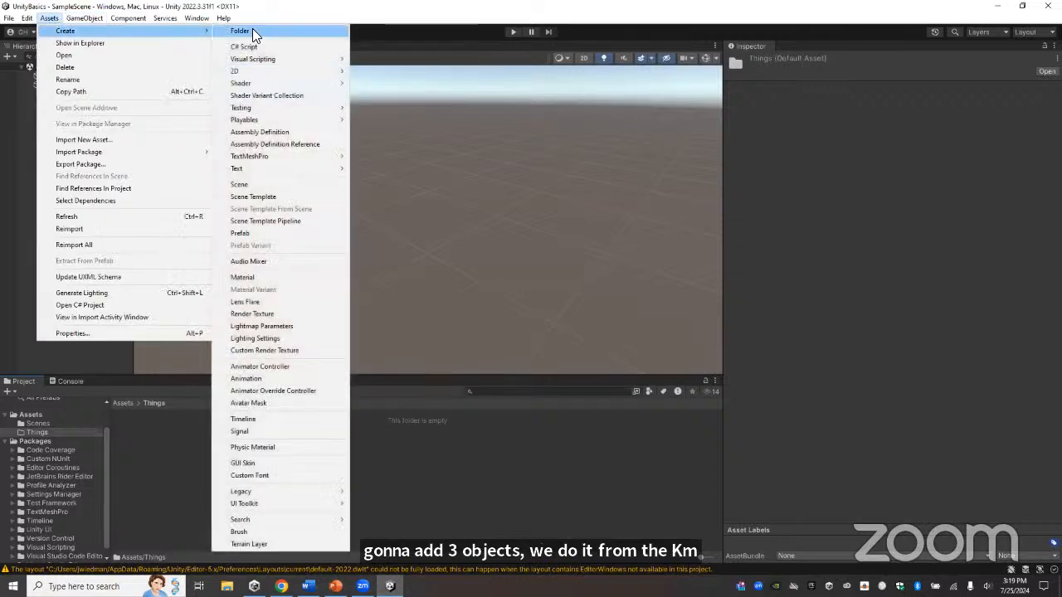
pyautogui.click(264, 277)
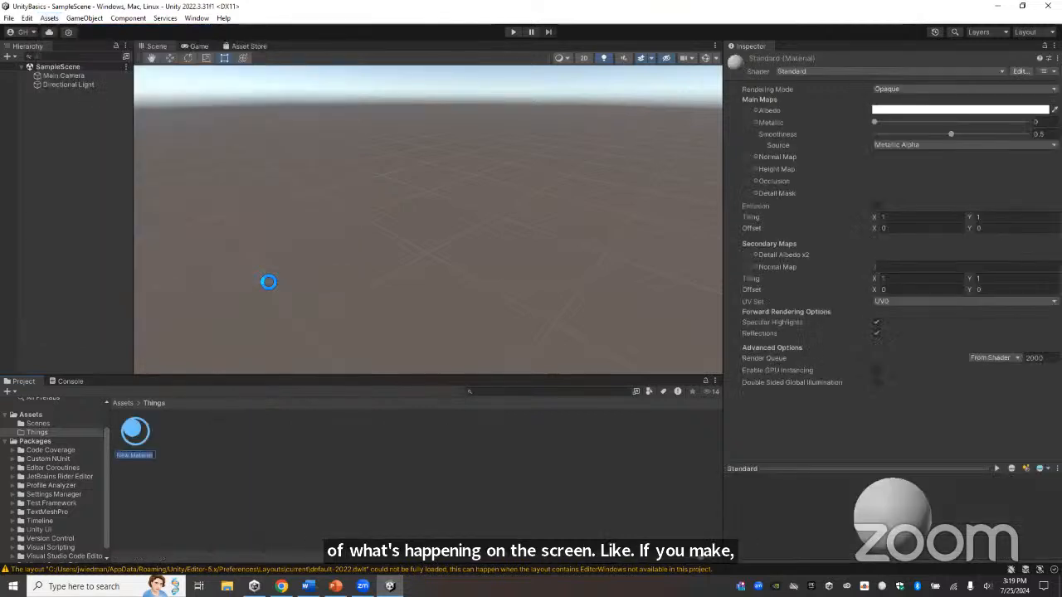
# - Set the new material's albedo color to blue (hex 3F62B0), keep its default name, and deselect it
pyautogui.click(987, 110)
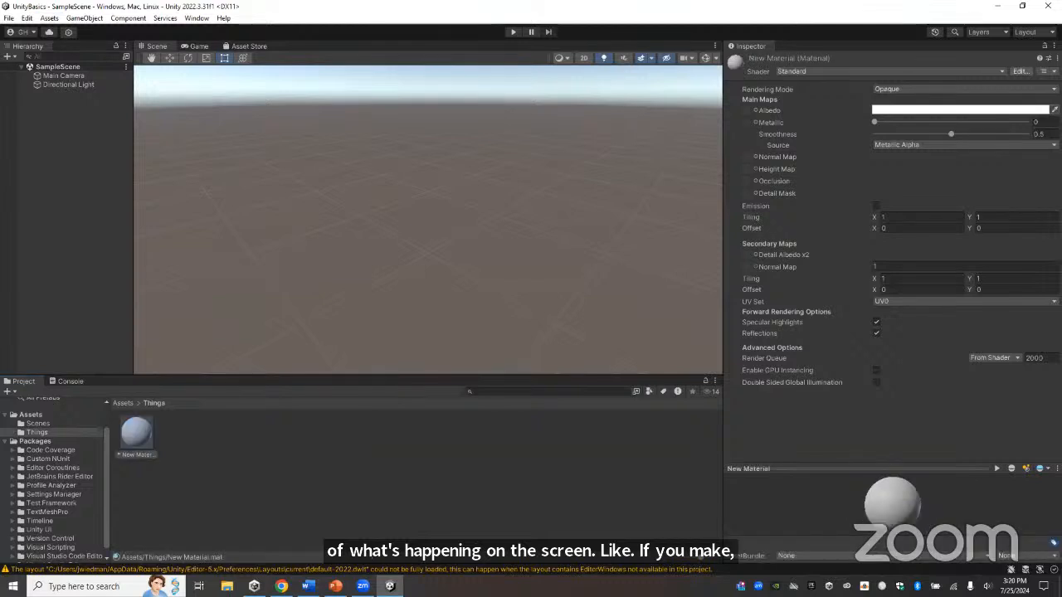
pyautogui.click(953, 229)
pyautogui.click(1002, 184)
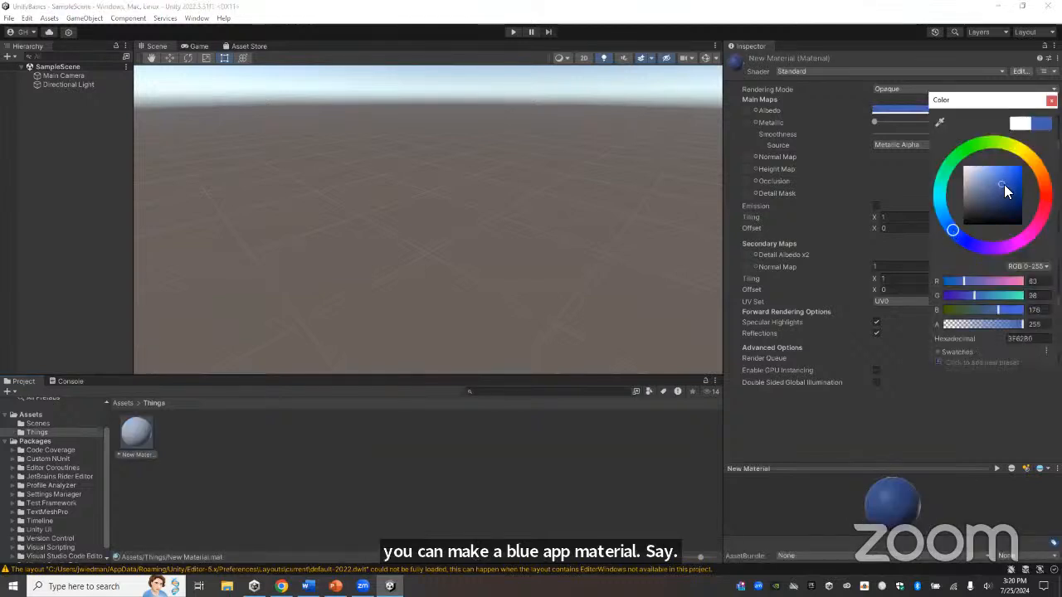
pyautogui.click(1052, 100)
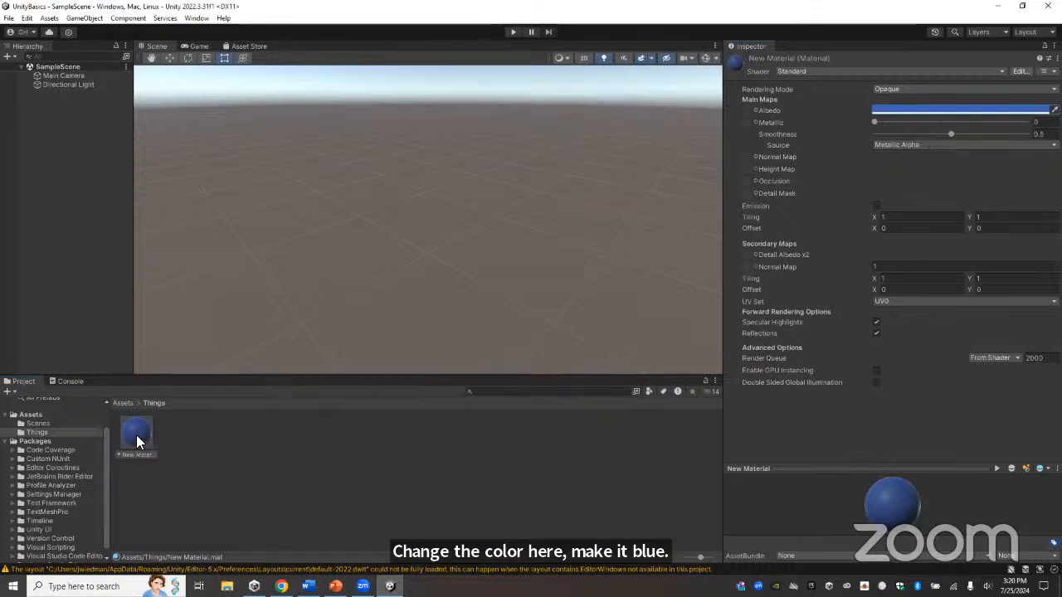
pyautogui.click(251, 451)
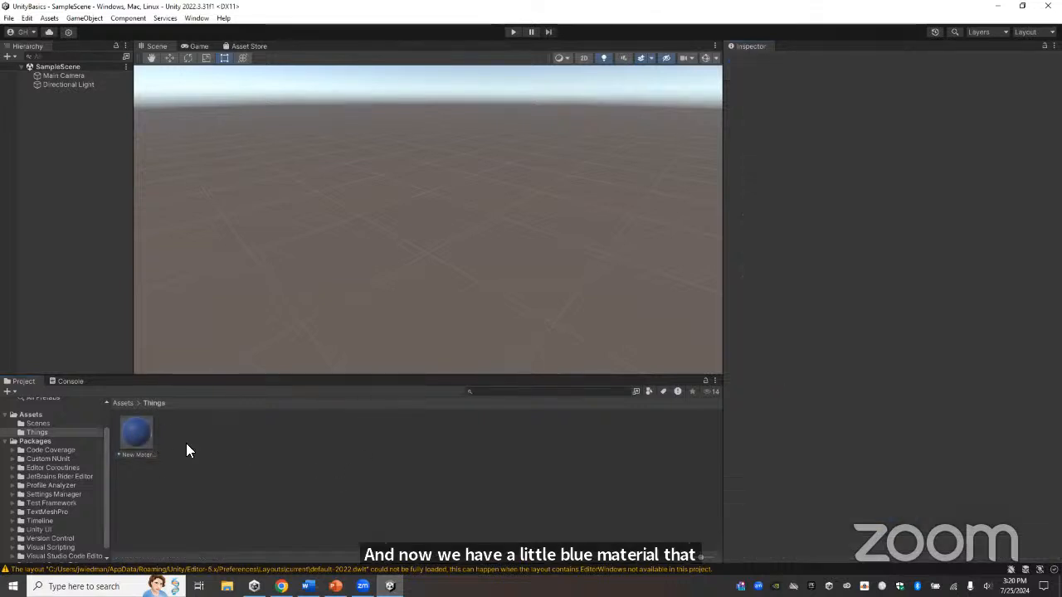
# - Create a second material in the Things folder, keeping its default name
pyautogui.click(49, 19)
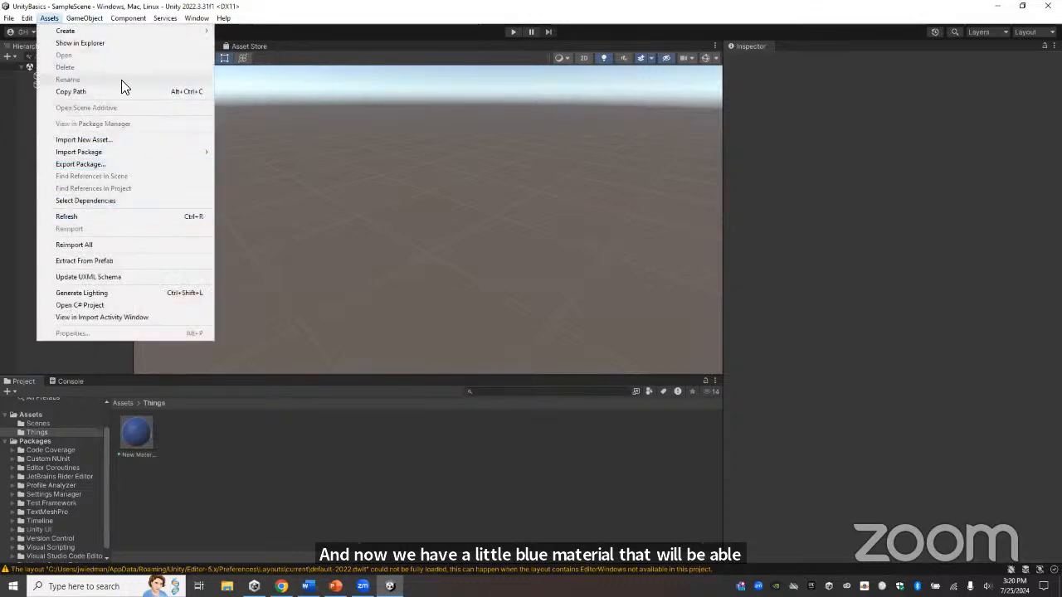
pyautogui.moveTo(50, 18)
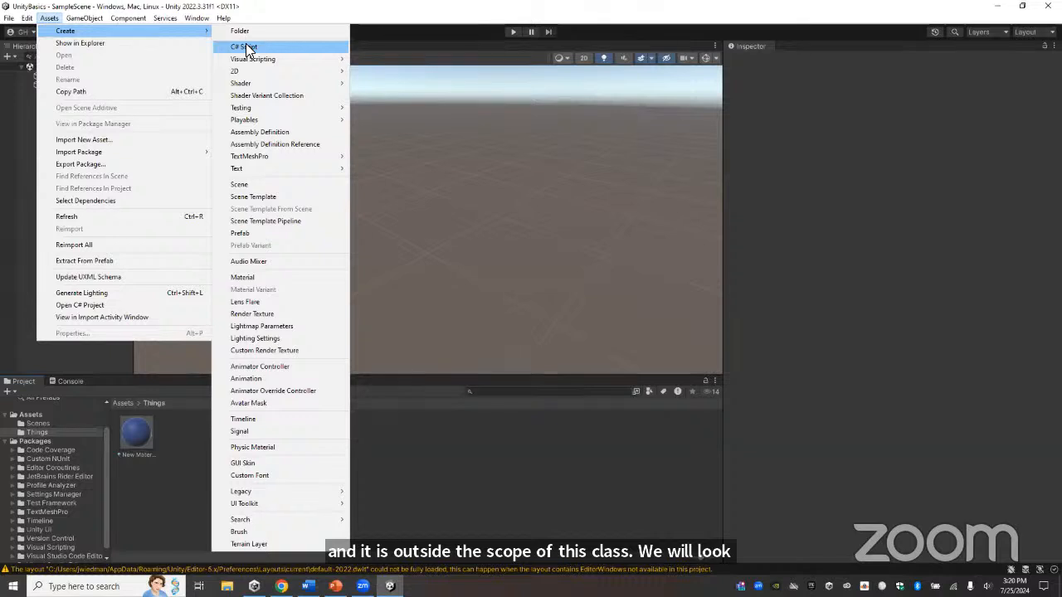
pyautogui.click(261, 276)
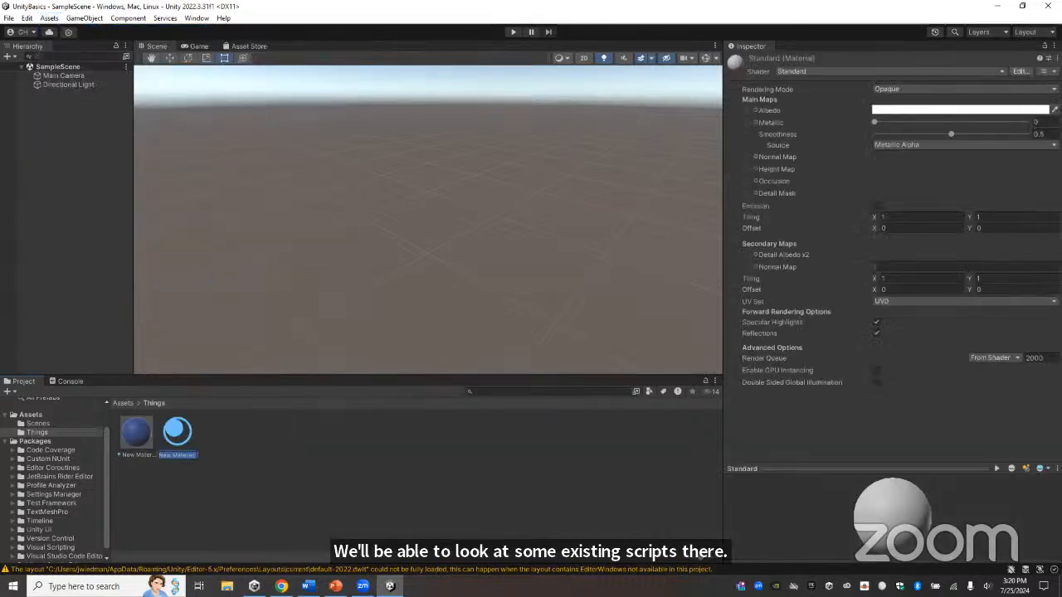
pyautogui.press('Return')
# - Set the second material's albedo color to golden yellow (hex D4B92F) and deselect it
pyautogui.click(960, 110)
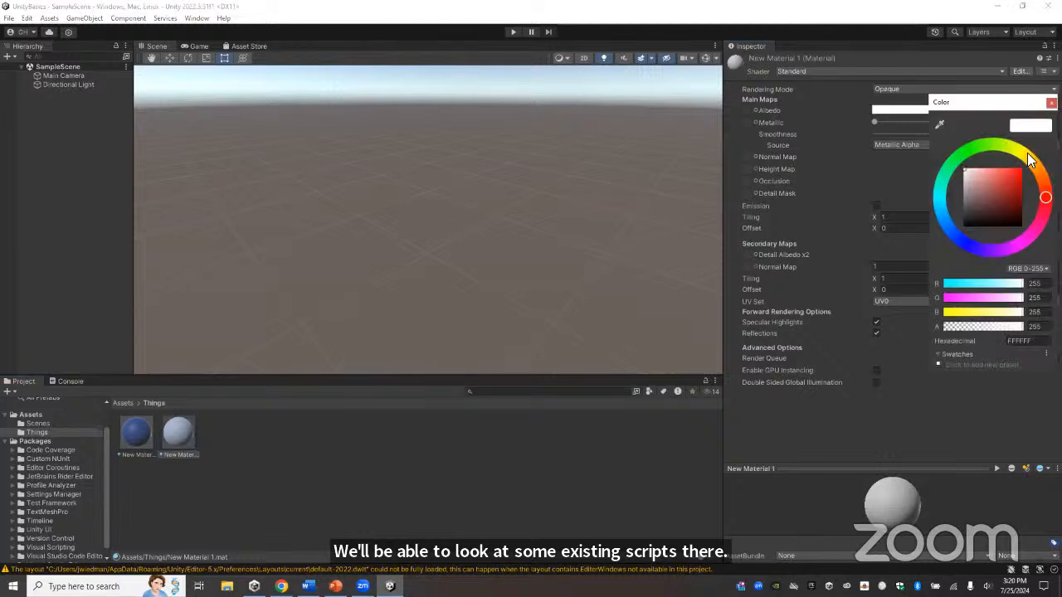
pyautogui.click(1027, 152)
pyautogui.click(1009, 177)
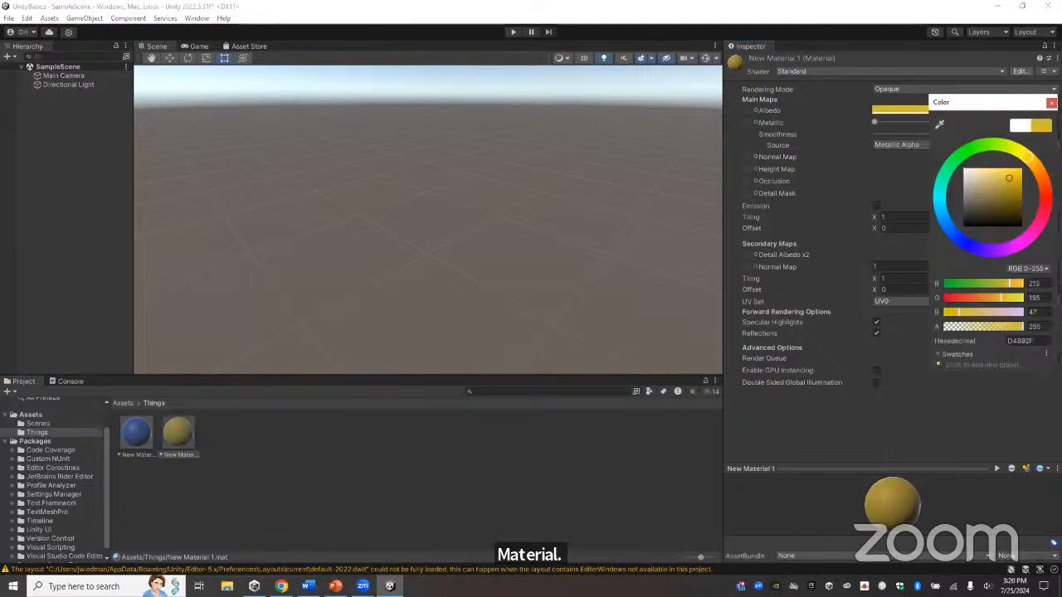
pyautogui.click(484, 421)
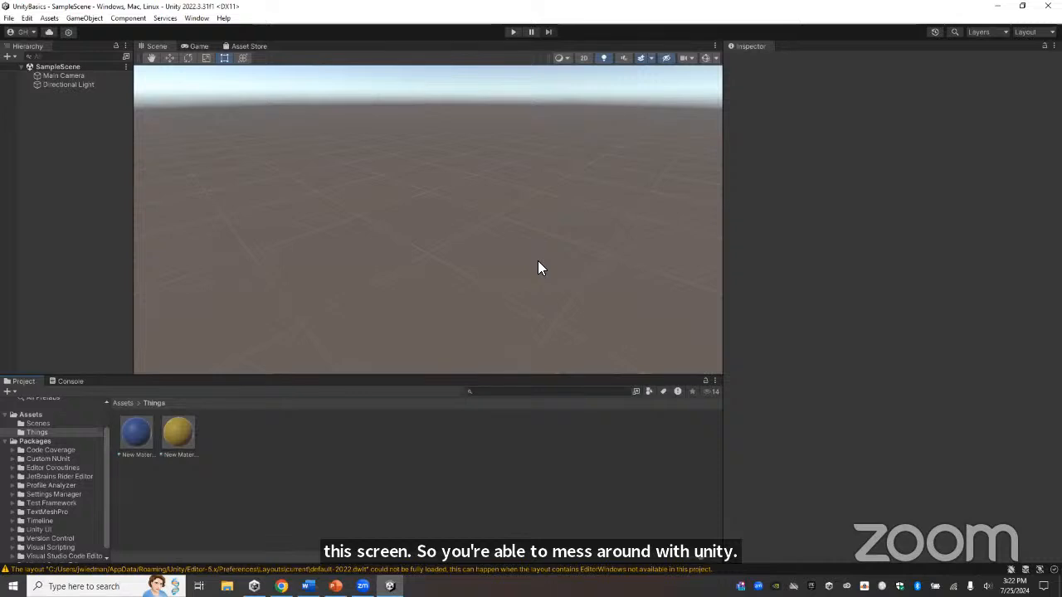
# - Add a 3D cube object to the sample scene, keeping its default name
pyautogui.click(79, 19)
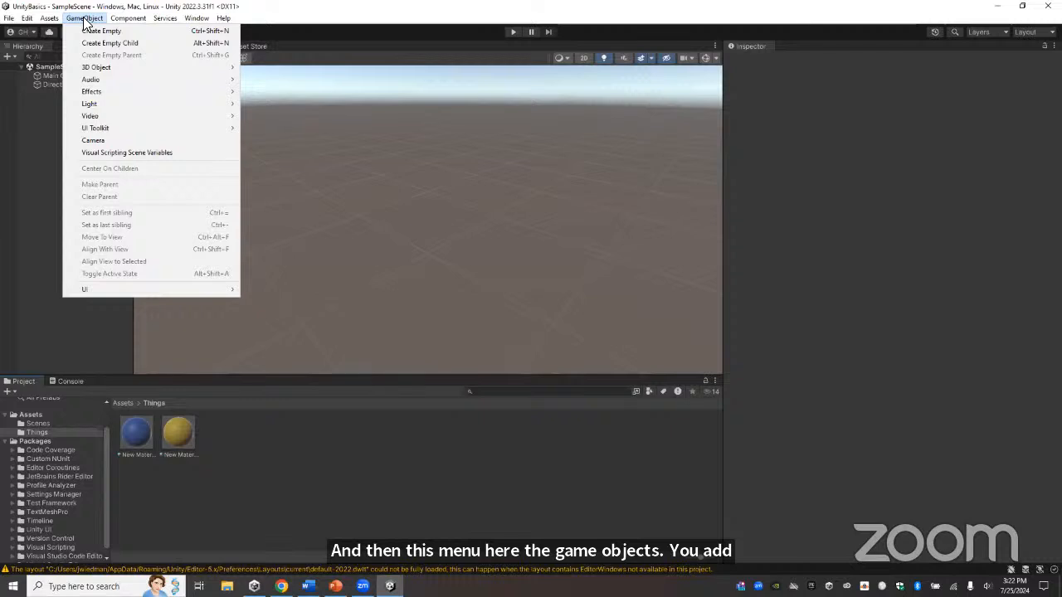
pyautogui.moveTo(93, 65)
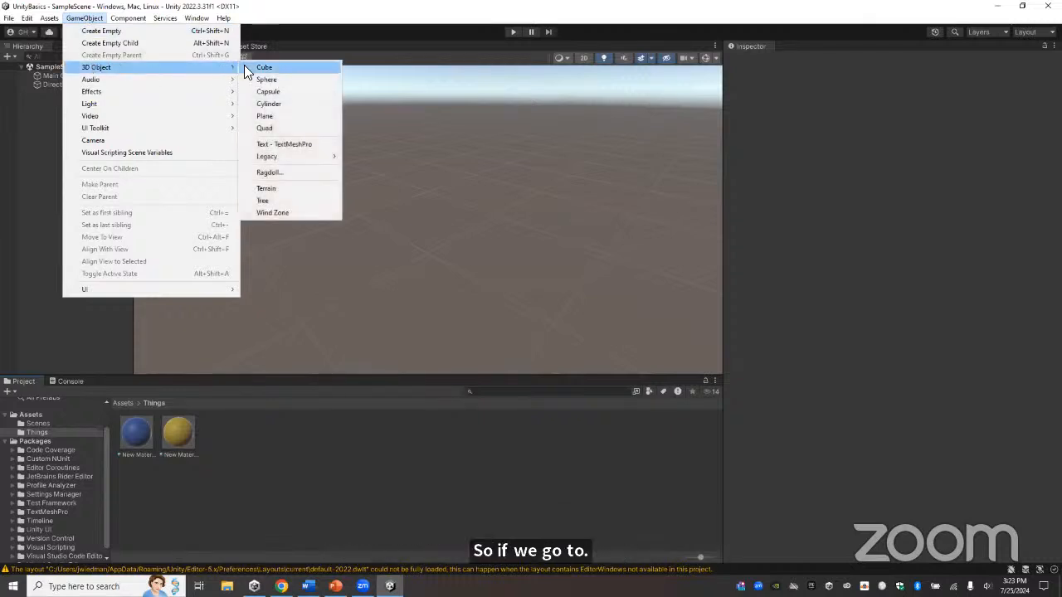
pyautogui.click(298, 66)
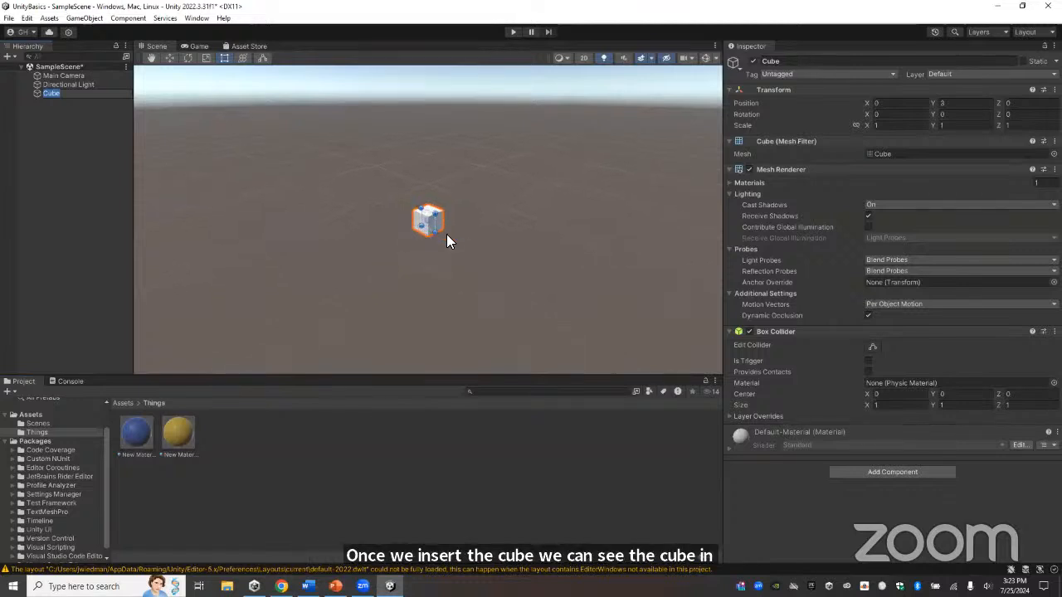
# - Examine the cube in the scene from different directions and distances, deselecting and reselecting it and orbiting the view
pyautogui.scroll(12, 505, 240)
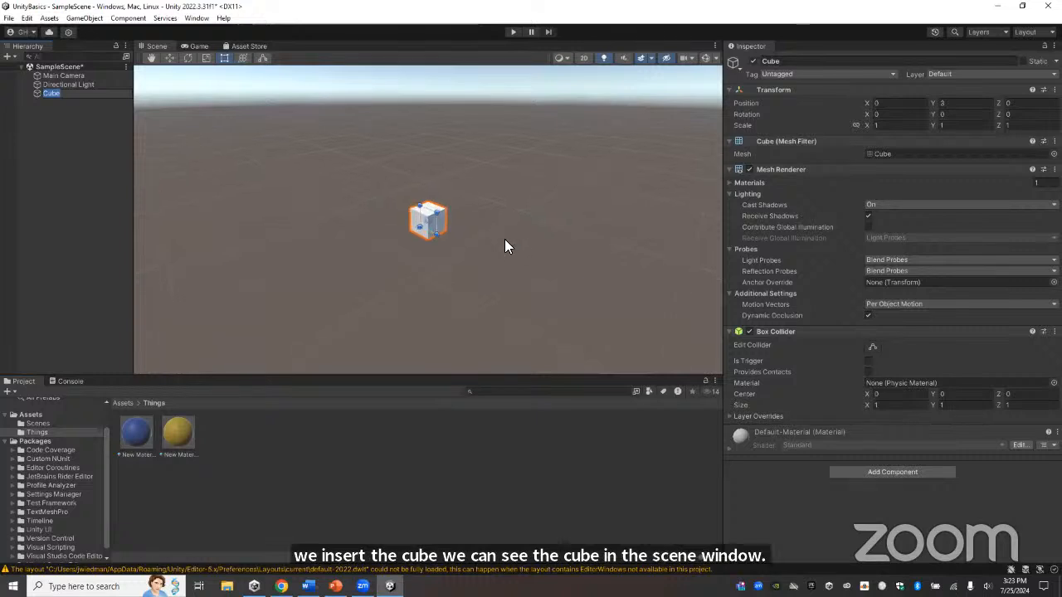
pyautogui.moveTo(533, 302); pyautogui.dragTo(503, 280, button='right')
pyautogui.moveTo(579, 318); pyautogui.dragTo(486, 311, button='right')
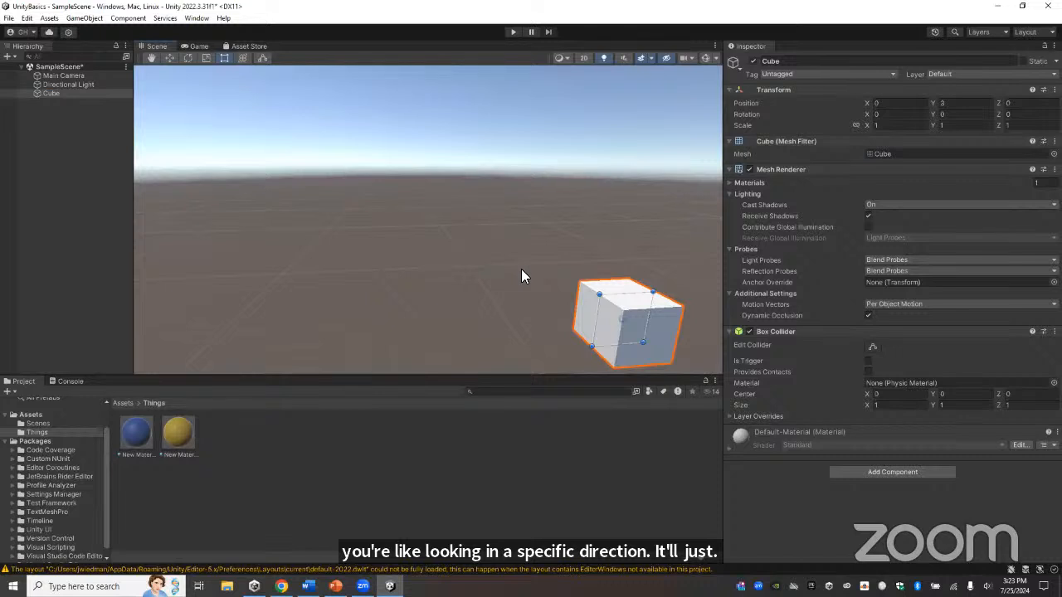
pyautogui.moveTo(692, 219); pyautogui.dragTo(840, 266, button='right')
pyautogui.moveTo(572, 240); pyautogui.dragTo(552, 212, button='right')
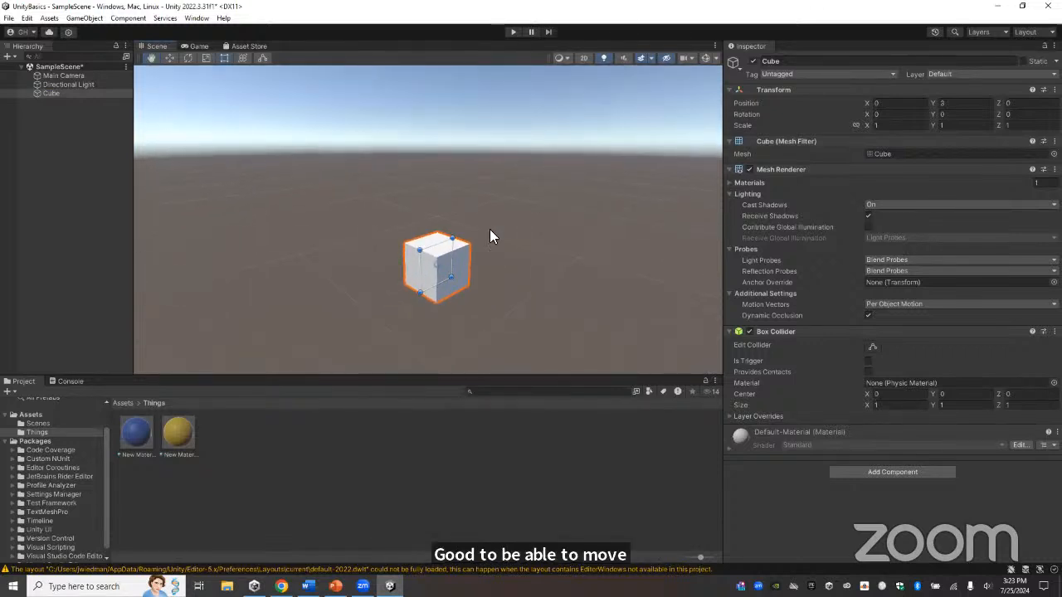
pyautogui.scroll(-3, 490, 236)
pyautogui.scroll(2, 494, 265)
pyautogui.scroll(2, 495, 272)
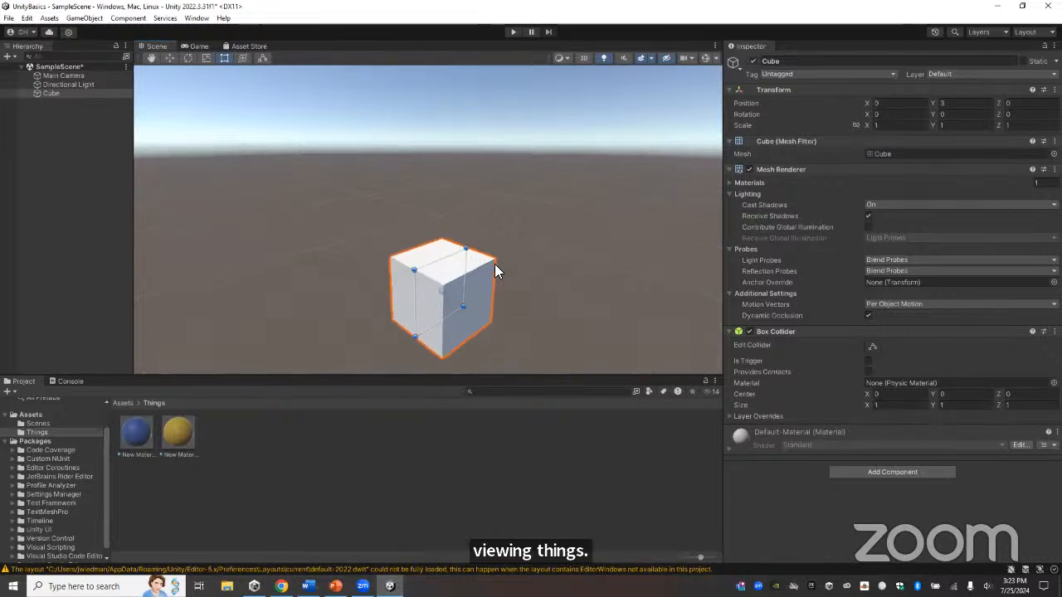
pyautogui.scroll(-1, 495, 271)
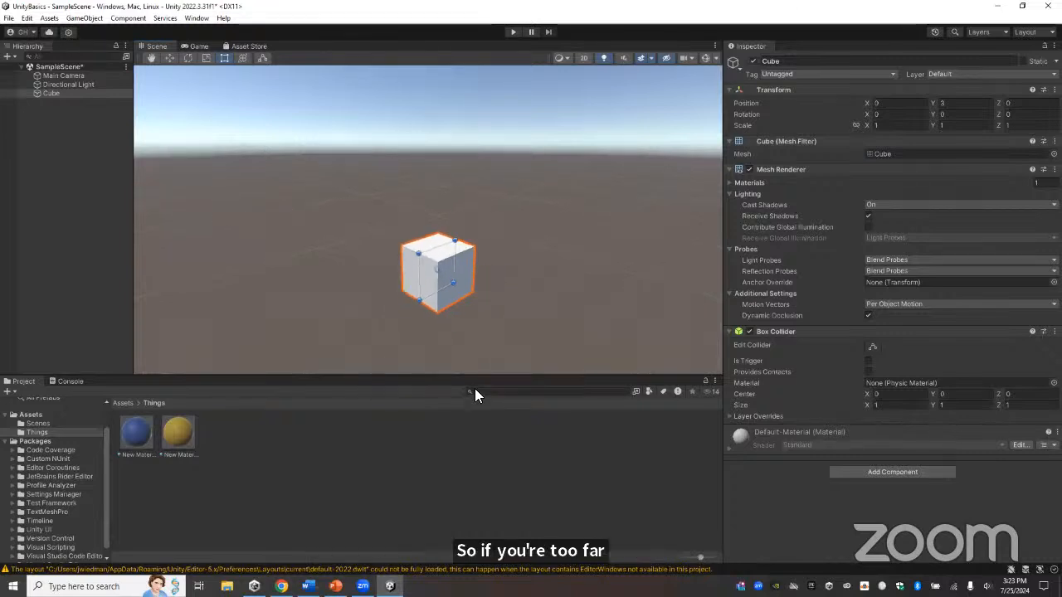
pyautogui.scroll(-1, 448, 286)
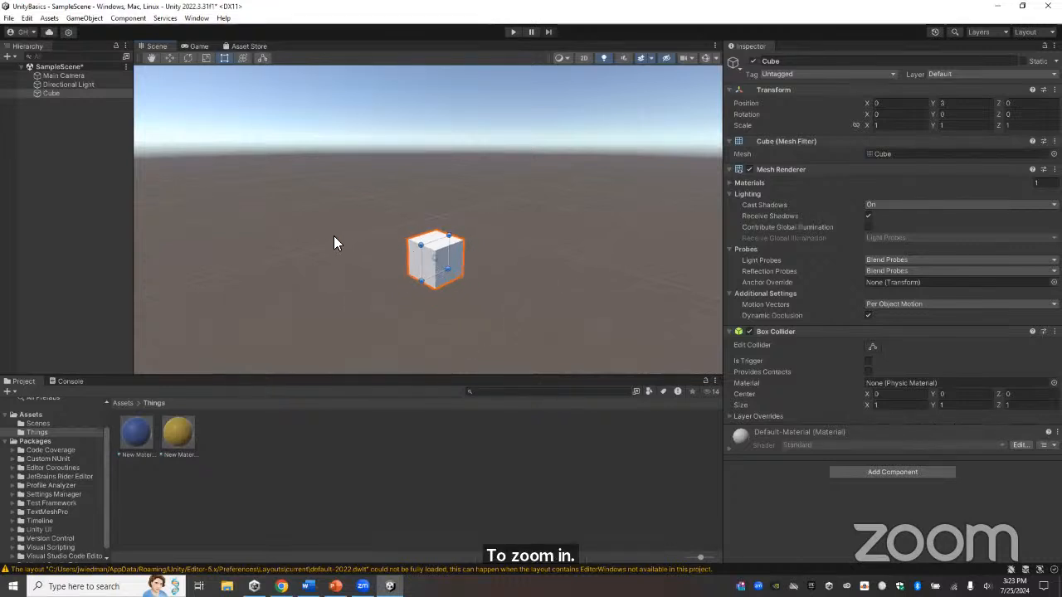
pyautogui.moveTo(317, 239); pyautogui.dragTo(350, 240)
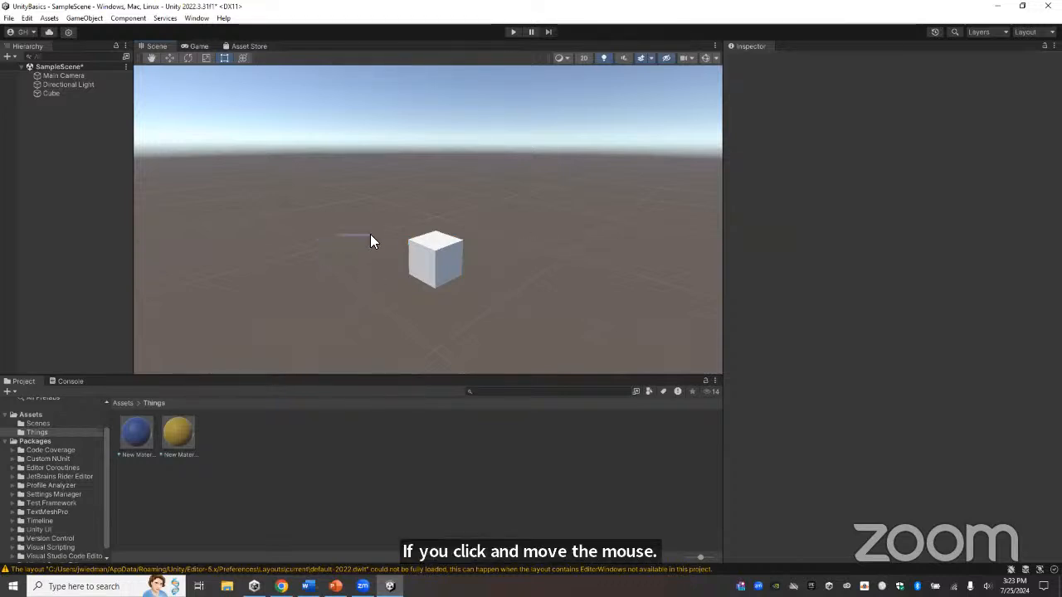
pyautogui.click(438, 250)
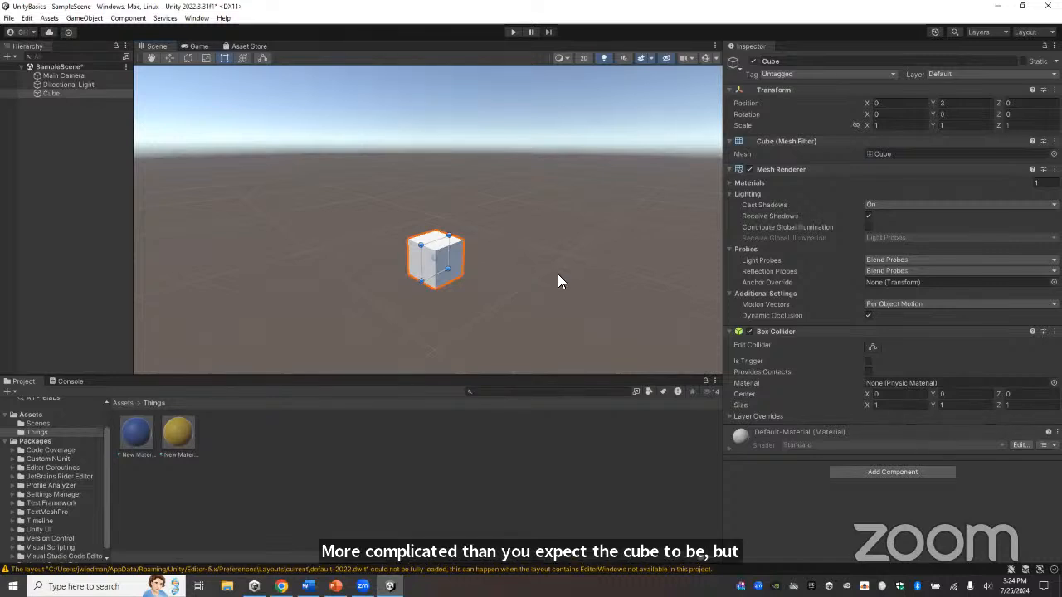
pyautogui.moveTo(317, 239)
pyautogui.keyDown('alt'); pyautogui.mouseDown()
pyautogui.moveTo(391, 238)
pyautogui.moveTo(307, 230)
pyautogui.moveTo(299, 242)
pyautogui.moveTo(412, 253)
pyautogui.moveTo(310, 258)
pyautogui.moveTo(374, 254)
pyautogui.moveTo(330, 248)
pyautogui.mouseUp(); pyautogui.keyUp('alt')
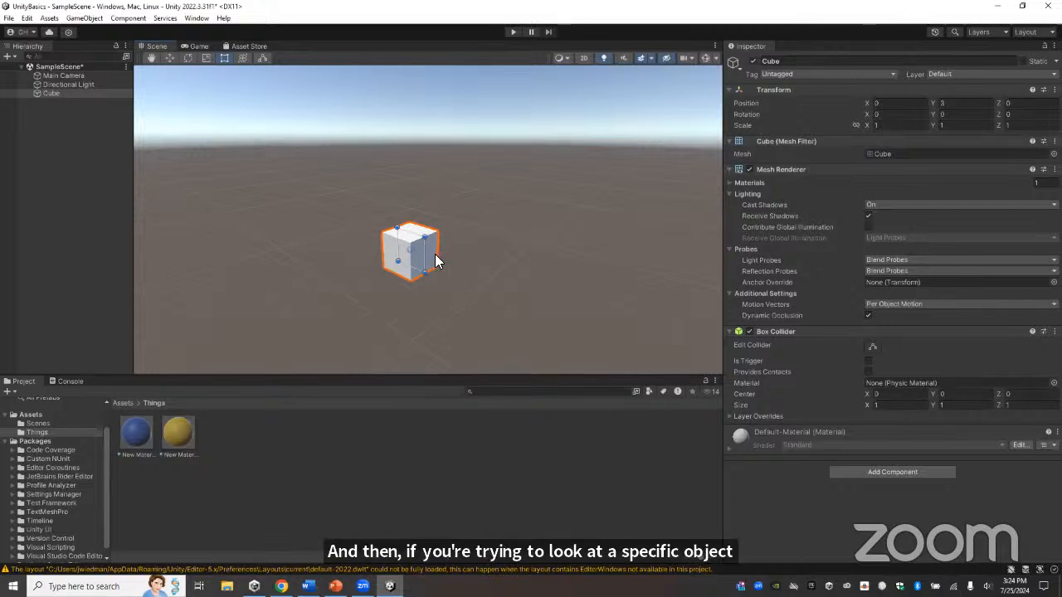
# - Align the scene view to the selected cube, look around from inside it, and frame the cube in view
pyautogui.click(51, 94)
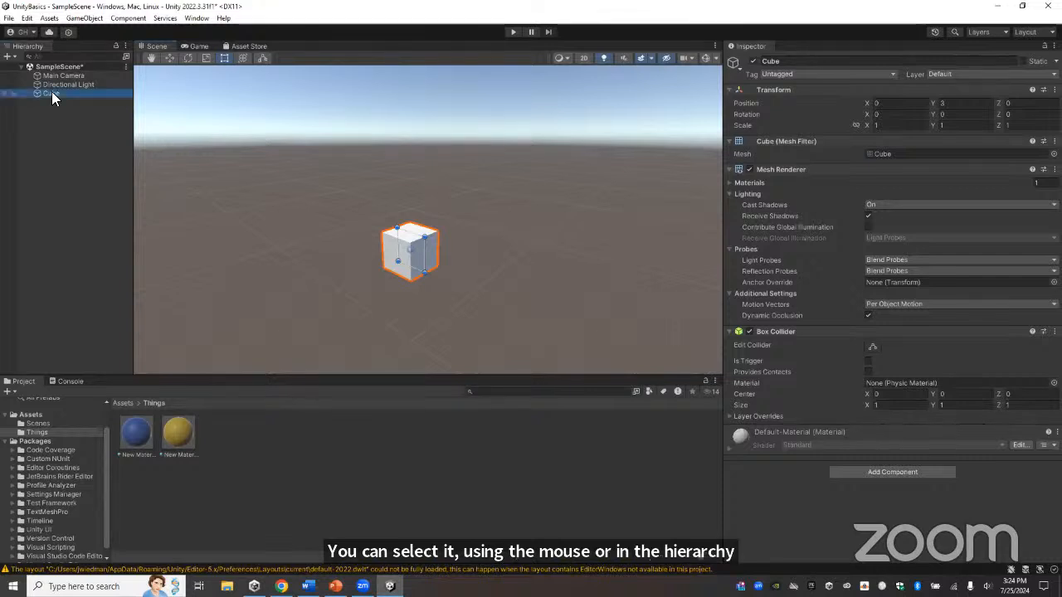
pyautogui.click(86, 18)
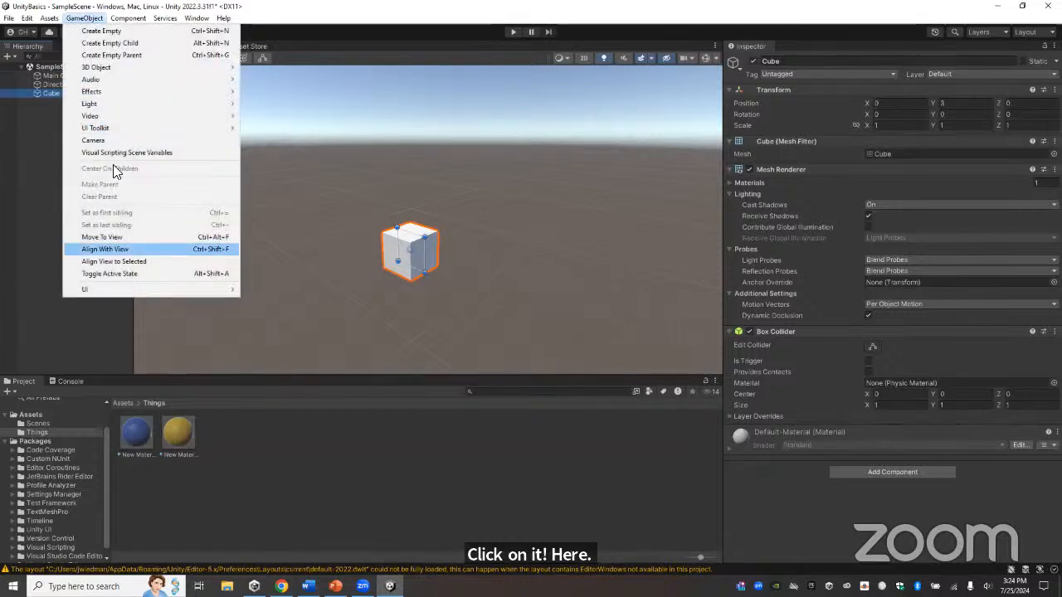
pyautogui.click(124, 261)
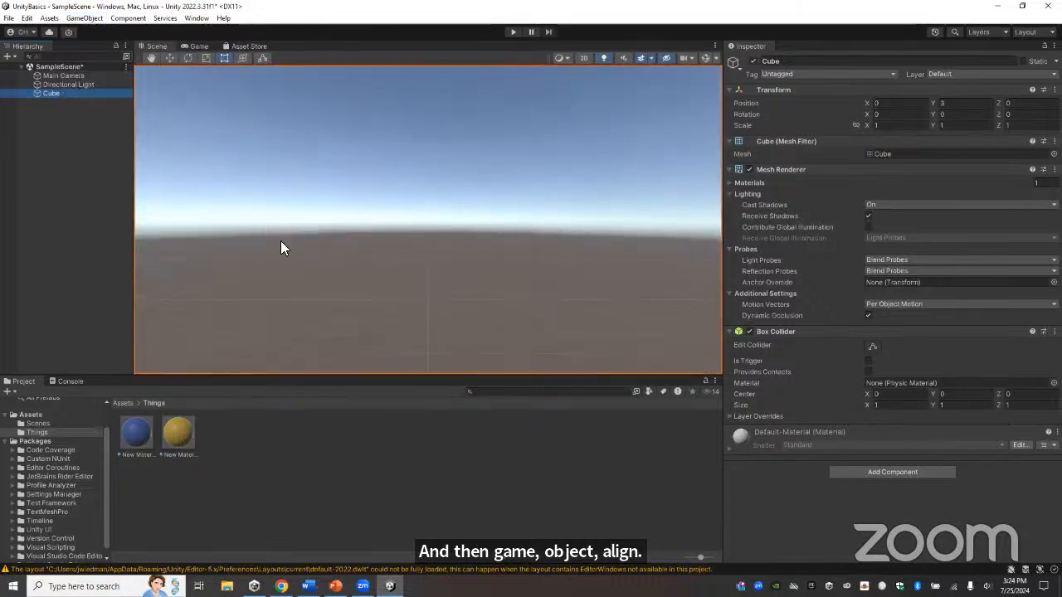
pyautogui.moveTo(463, 275); pyautogui.dragTo(6, 306, button='right')
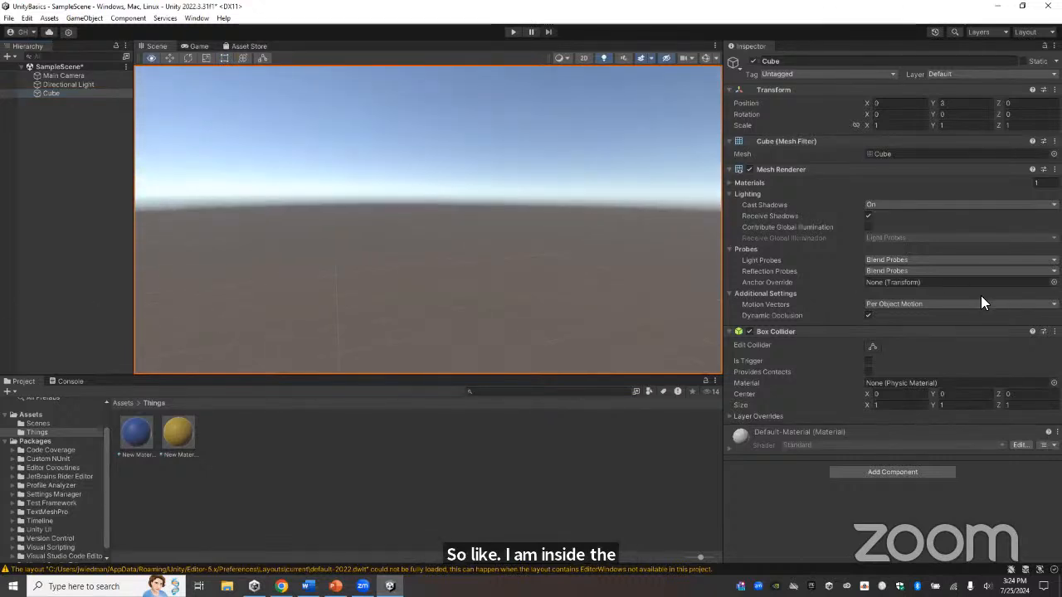
pyautogui.press('f')
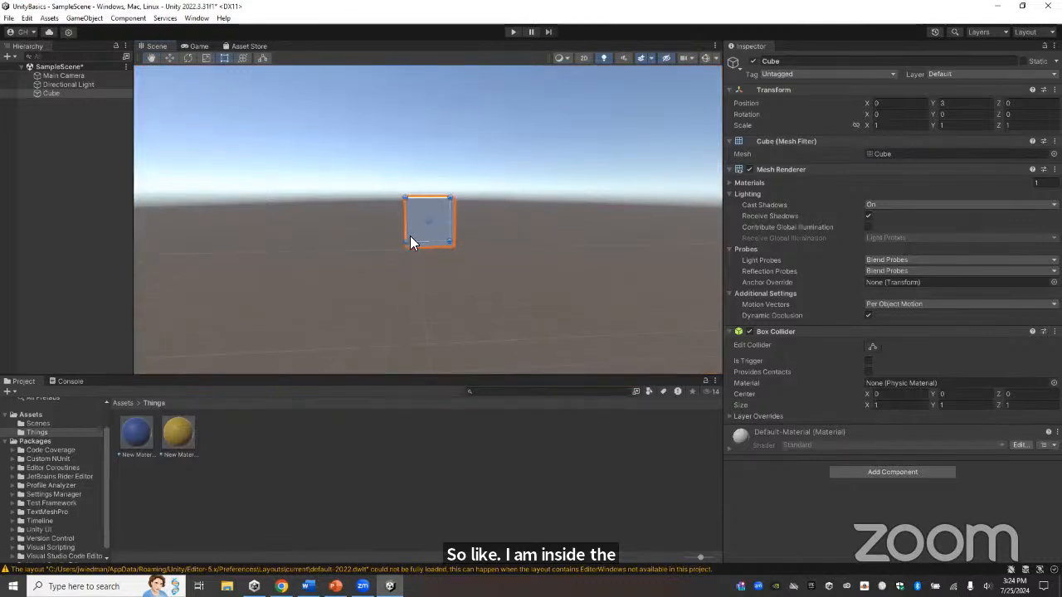
# - Reorient the scene view around the framed cube and examine it from above, close up and farther away
pyautogui.moveTo(501, 237); pyautogui.dragTo(451, 313, button='right')
pyautogui.scroll(-2, 450, 312)
pyautogui.moveTo(474, 195)
pyautogui.mouseDown(button='right')
pyautogui.moveTo(507, 227)
pyautogui.moveTo(477, 199)
pyautogui.mouseUp(button='right')
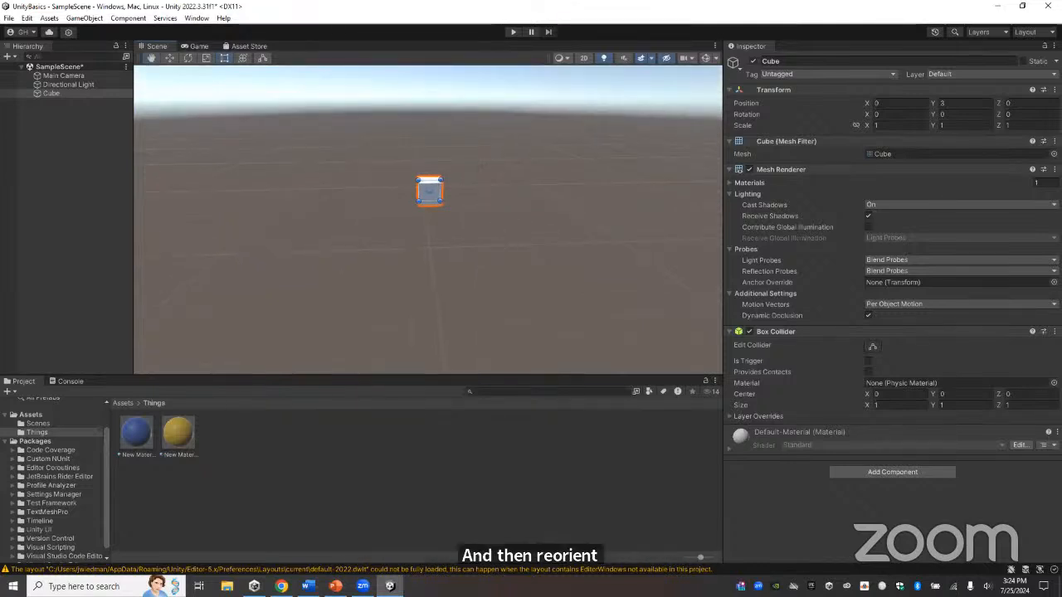
pyautogui.scroll(5, 429, 185)
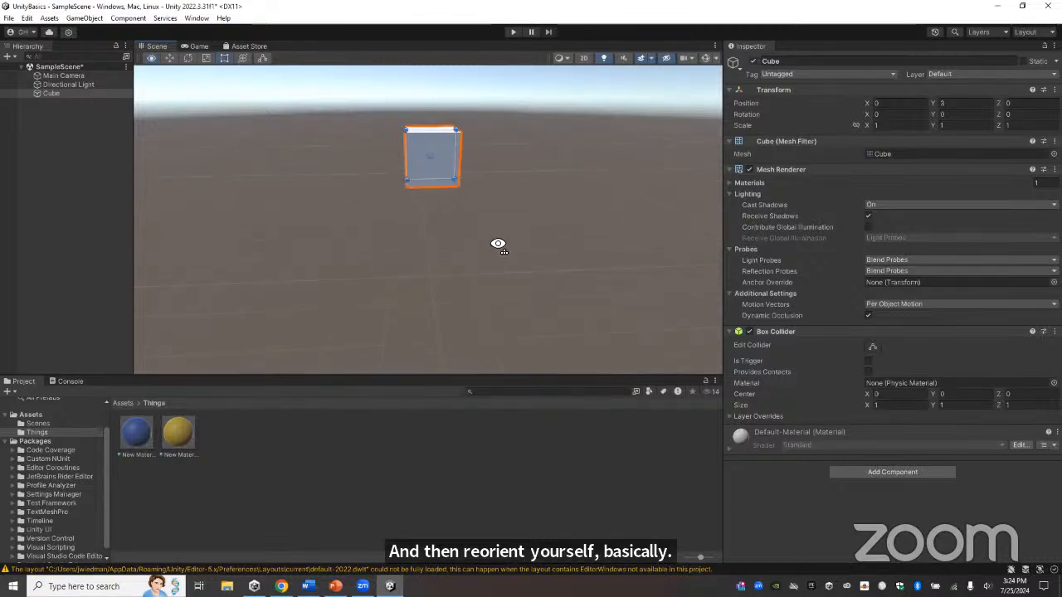
pyautogui.moveTo(498, 244); pyautogui.dragTo(496, 210, button='right')
pyautogui.scroll(5, 481, 174)
pyautogui.scroll(-5, 488, 191)
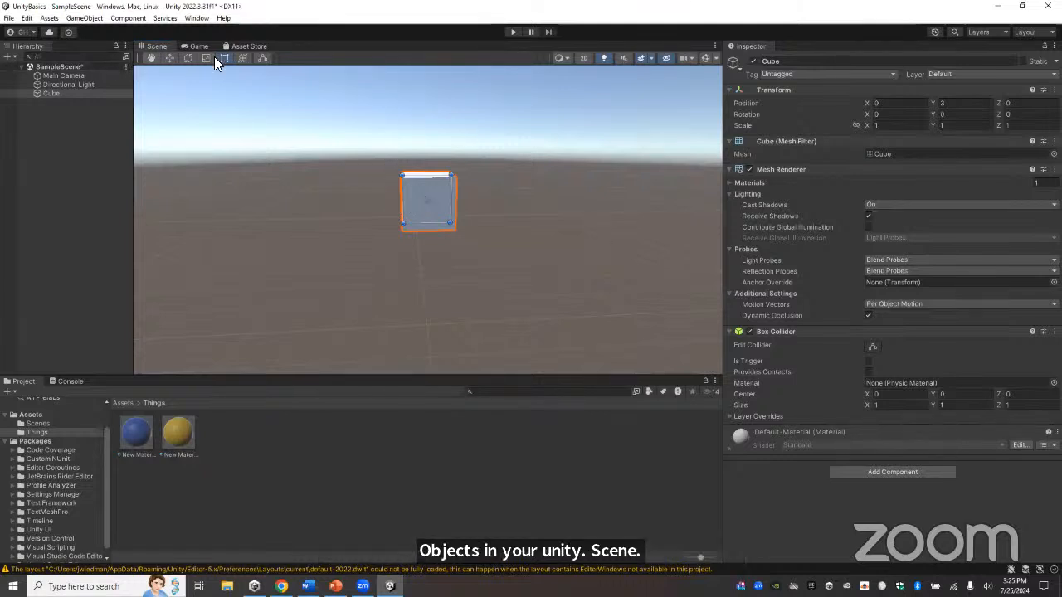
# - Move the cube freehand with the Move tool to a position of about X 0.45, Y 3.26, Z 2.32
pyautogui.click(169, 59)
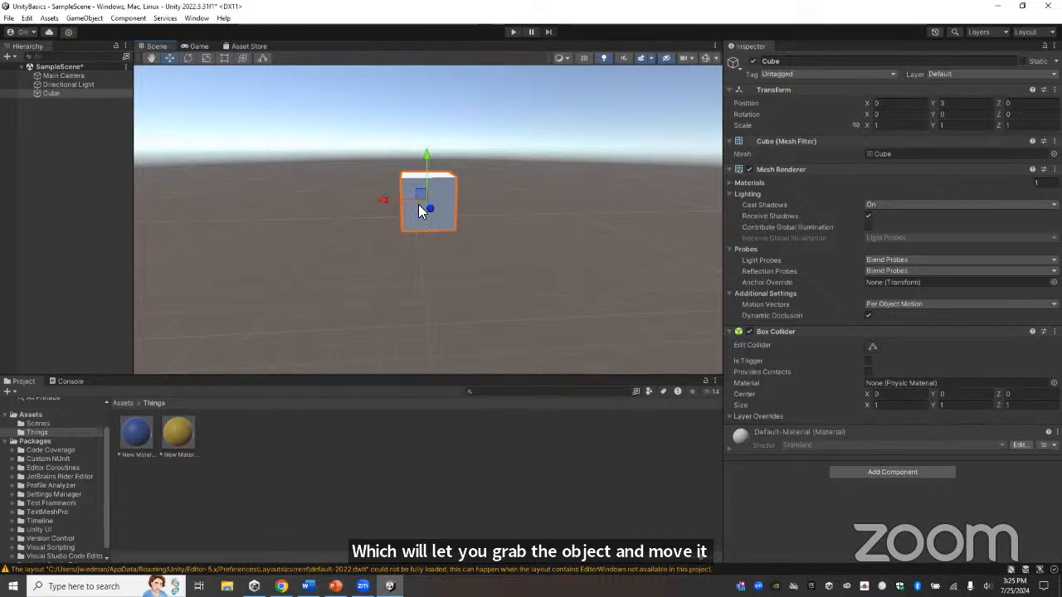
pyautogui.moveTo(429, 208); pyautogui.dragTo(357, 219)
pyautogui.moveTo(387, 176)
pyautogui.mouseDown()
pyautogui.moveTo(373, 131)
pyautogui.moveTo(385, 178)
pyautogui.mouseUp()
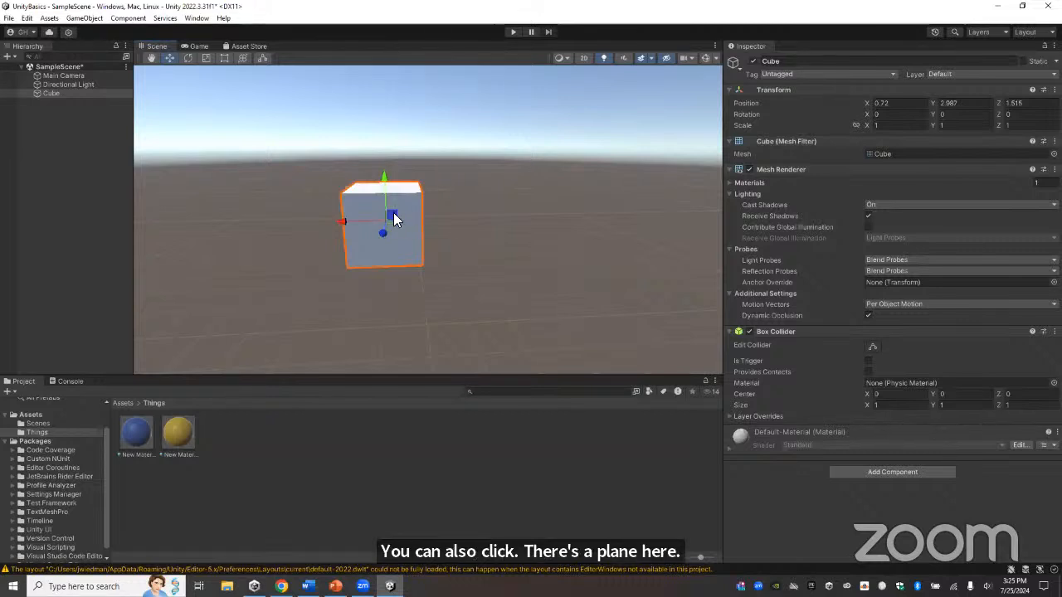
pyautogui.moveTo(394, 217)
pyautogui.mouseDown()
pyautogui.moveTo(635, 210)
pyautogui.moveTo(611, 180)
pyautogui.moveTo(457, 220)
pyautogui.moveTo(504, 188)
pyautogui.moveTo(475, 207)
pyautogui.moveTo(502, 258)
pyautogui.moveTo(463, 168)
pyautogui.moveTo(361, 209)
pyautogui.moveTo(394, 228)
pyautogui.moveTo(394, 164)
pyautogui.moveTo(398, 213)
pyautogui.mouseUp()
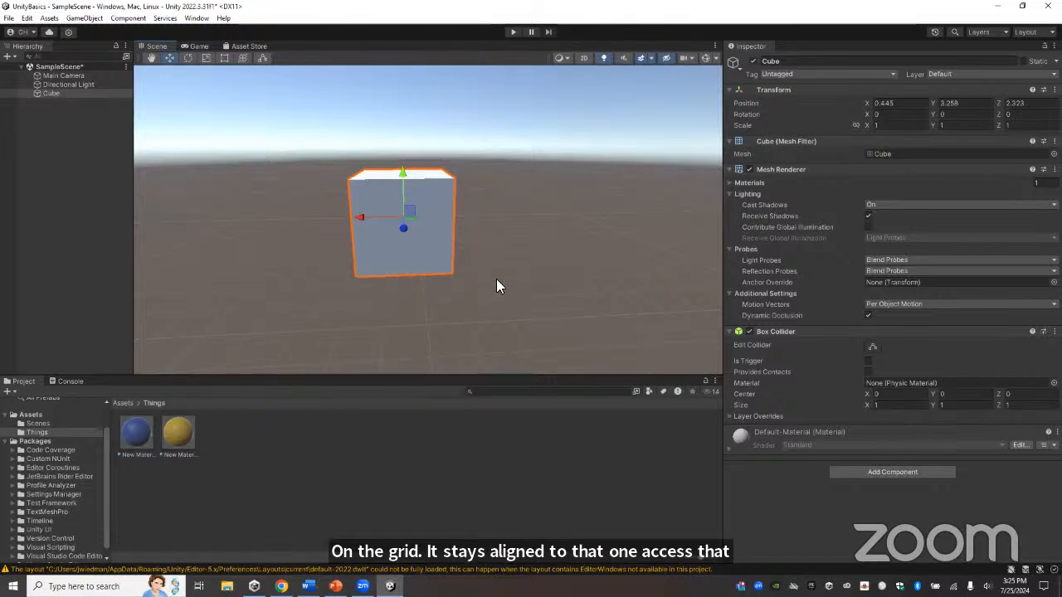
# - Rotate the cube freehand with the Rotate tool to about 57 degrees on Y and about -34 degrees on Z
pyautogui.click(187, 58)
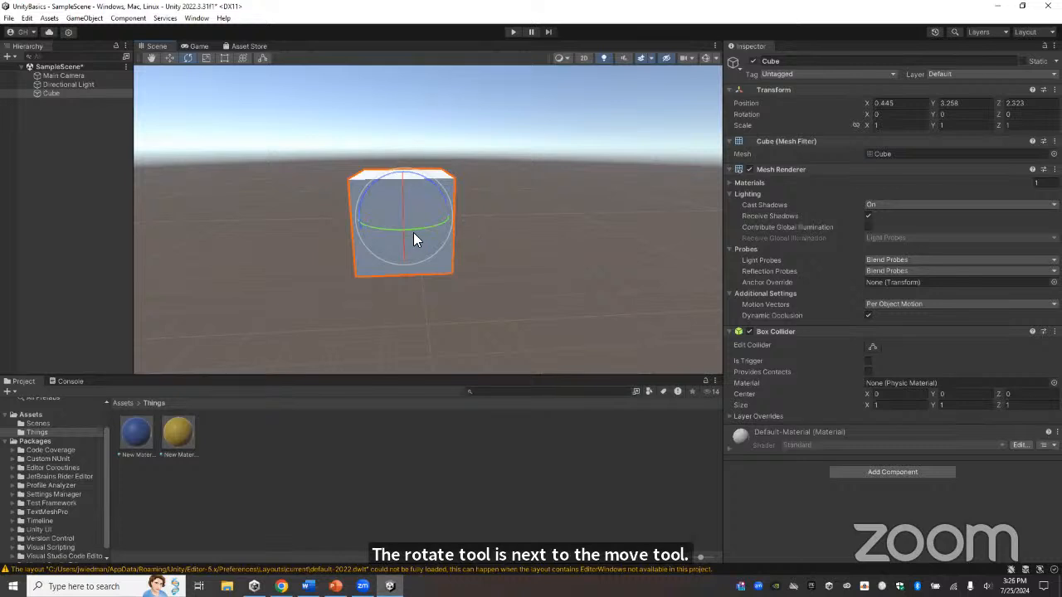
pyautogui.moveTo(414, 232); pyautogui.dragTo(322, 234)
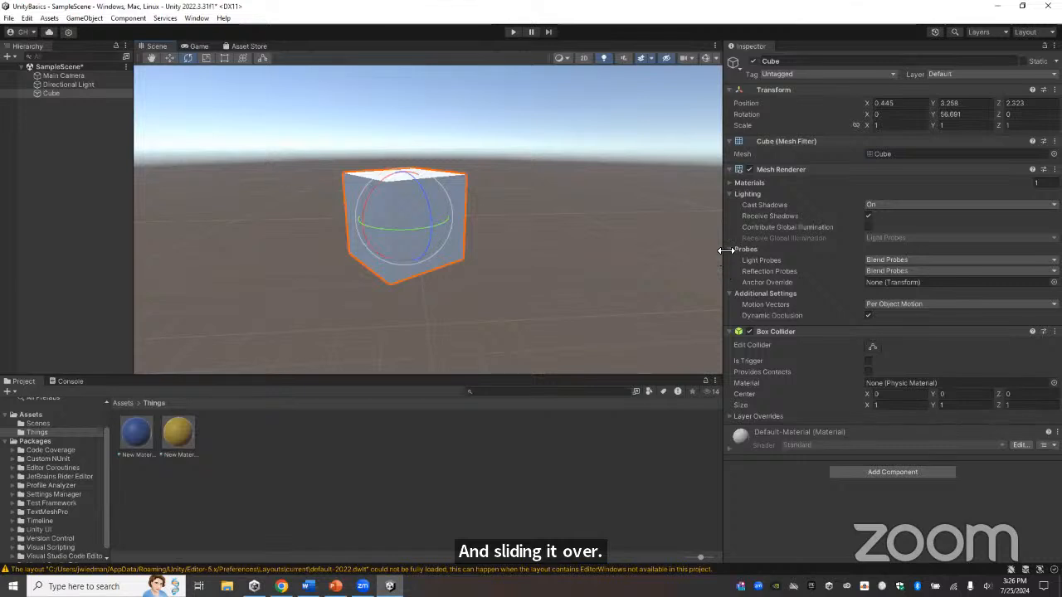
pyautogui.moveTo(424, 205); pyautogui.dragTo(444, 169)
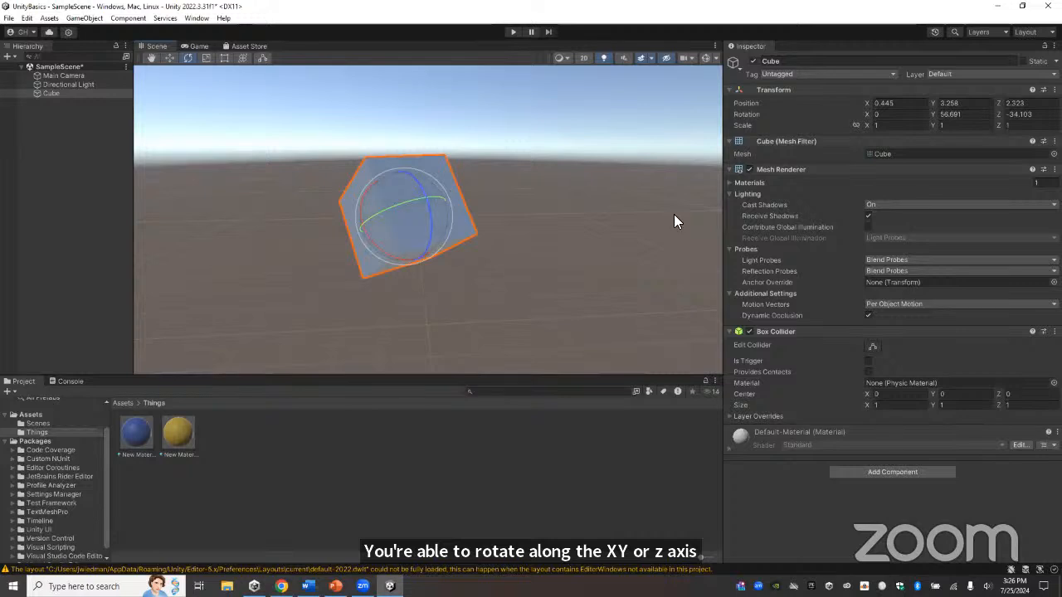
# - Resize the cube freehand with the Scale tool to about 0.77 in X, 0.84 in Y and 1.34 in Z
pyautogui.click(206, 58)
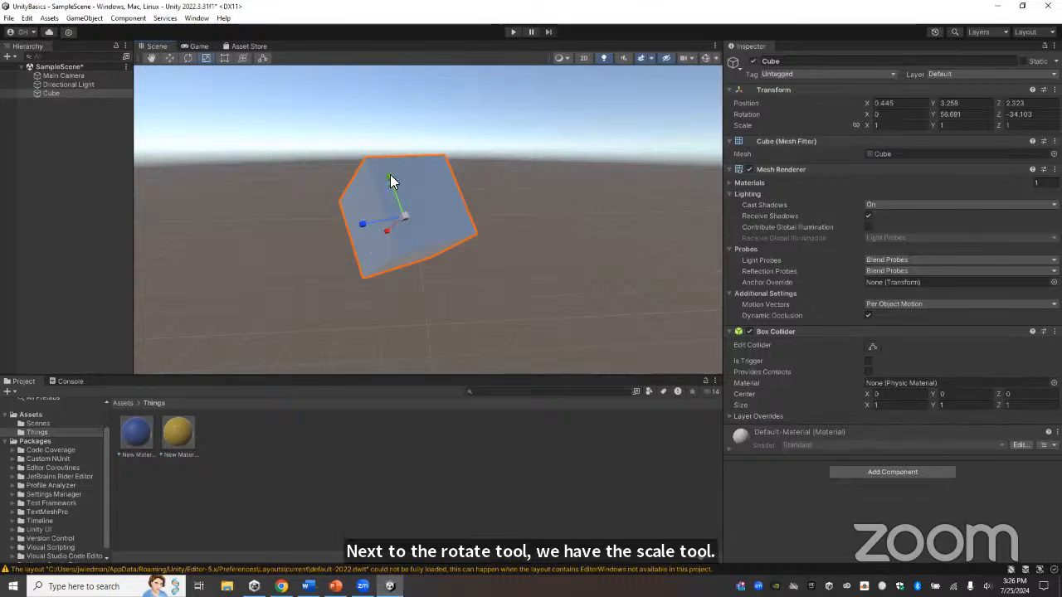
pyautogui.moveTo(390, 176)
pyautogui.mouseDown()
pyautogui.moveTo(395, 194)
pyautogui.moveTo(392, 169)
pyautogui.mouseUp()
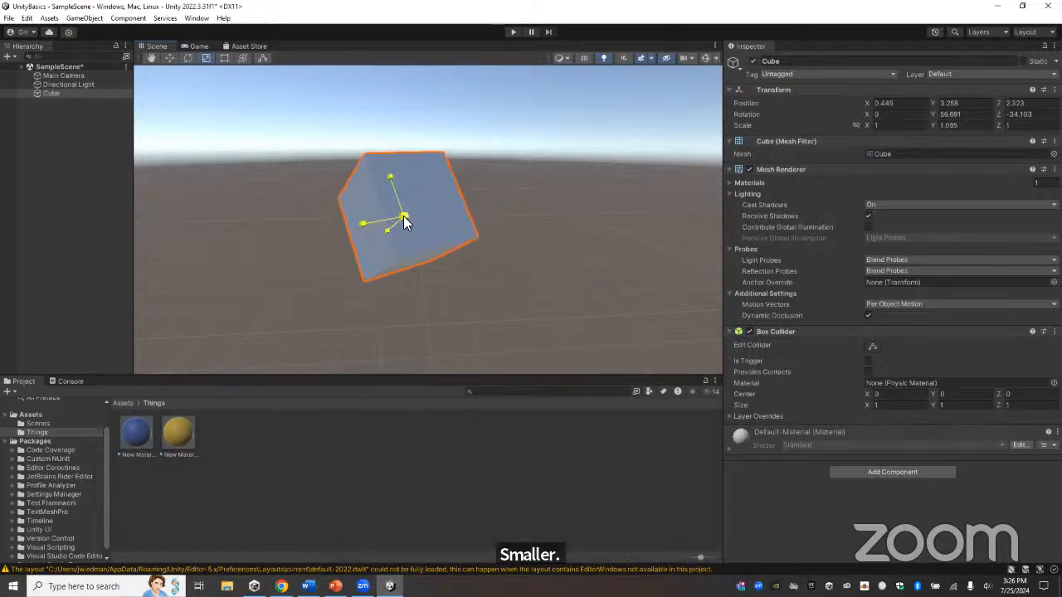
pyautogui.moveTo(404, 219); pyautogui.dragTo(375, 243)
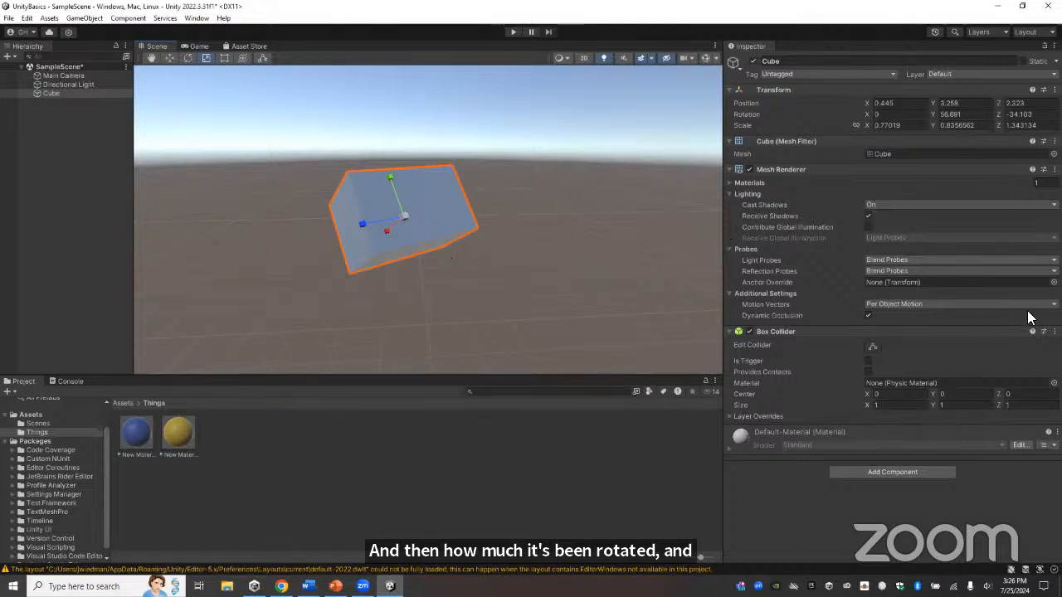
# - Set the cube's Y and Z rotation to exactly 45 degrees each
pyautogui.click(944, 114)
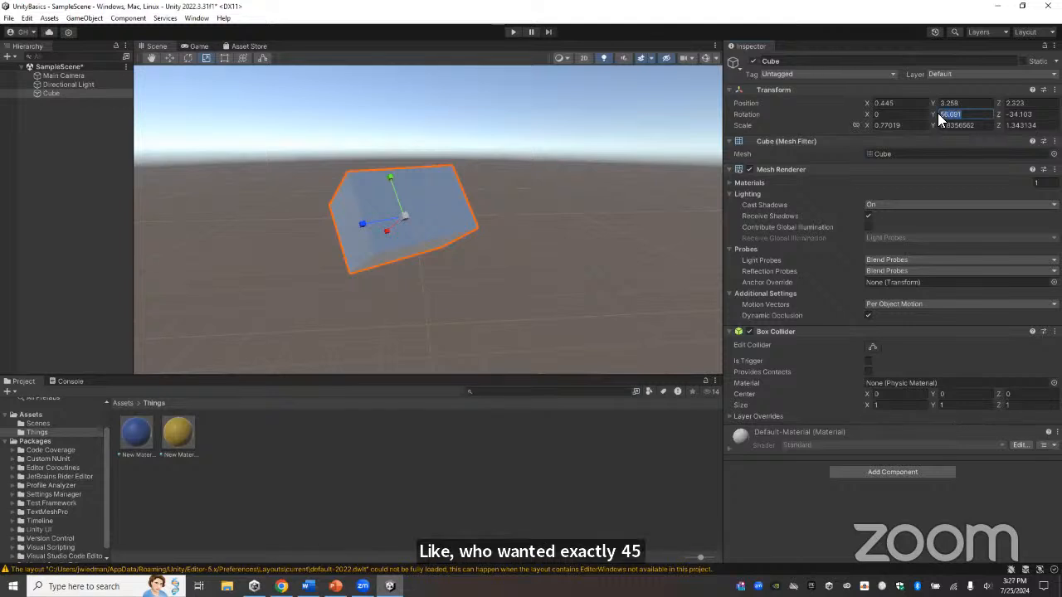
pyautogui.write('45')
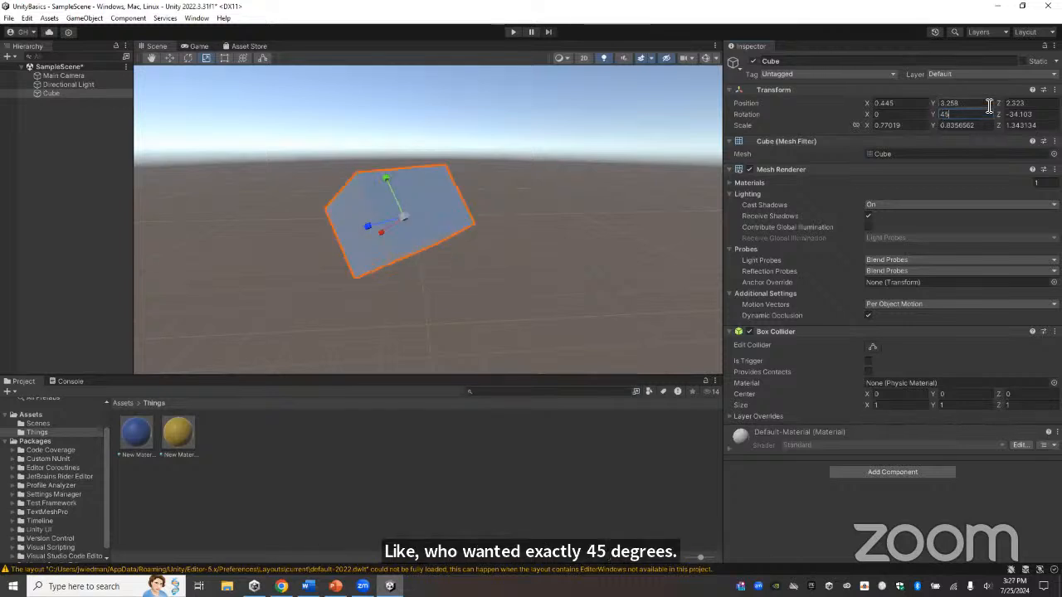
pyautogui.click(1029, 114)
pyautogui.write('45')
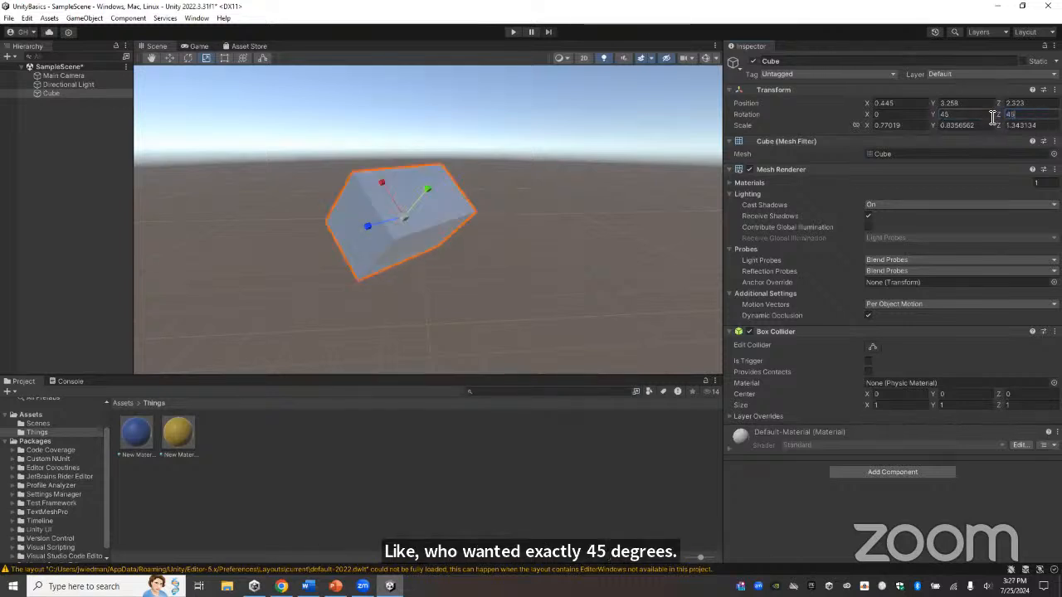
# - Set the cube's scale to exactly 1 in X, 1 in Y and 2 in Z
pyautogui.moveTo(410, 277); pyautogui.dragTo(370, 267, button='right')
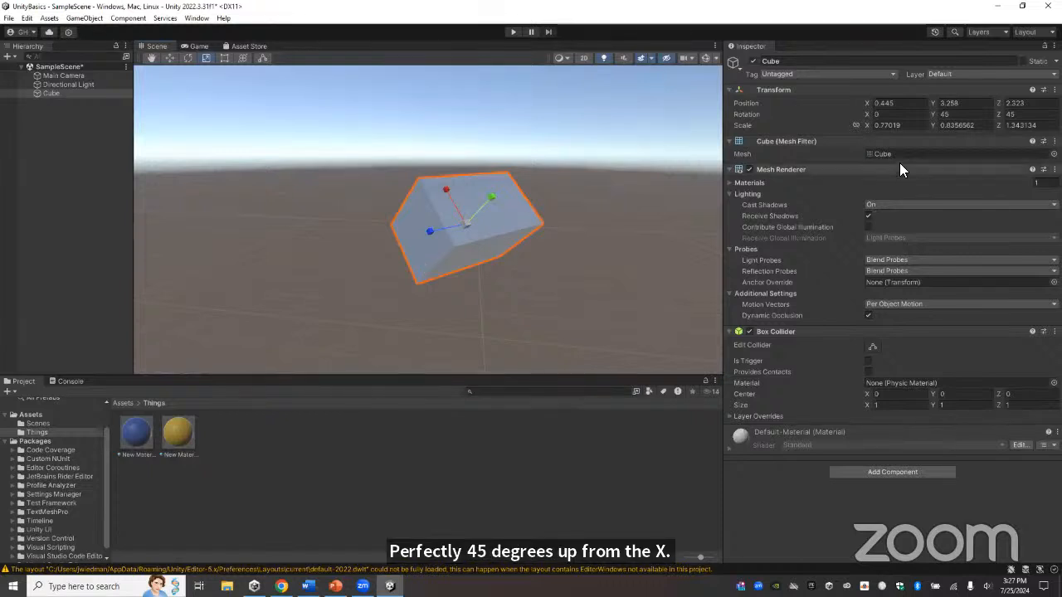
pyautogui.click(876, 125)
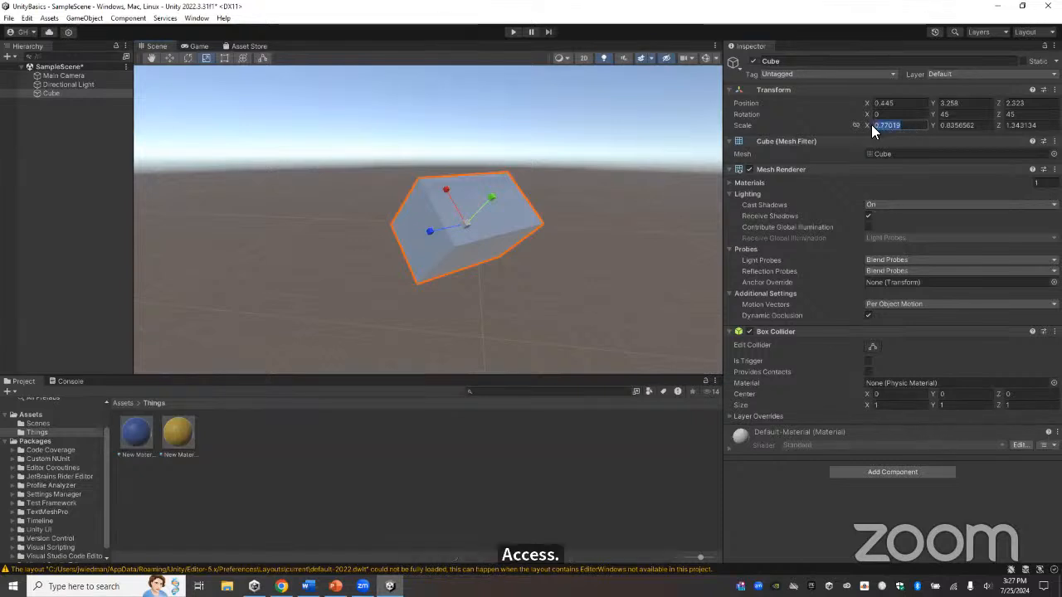
pyautogui.write('1')
pyautogui.click(988, 125)
pyautogui.write('1')
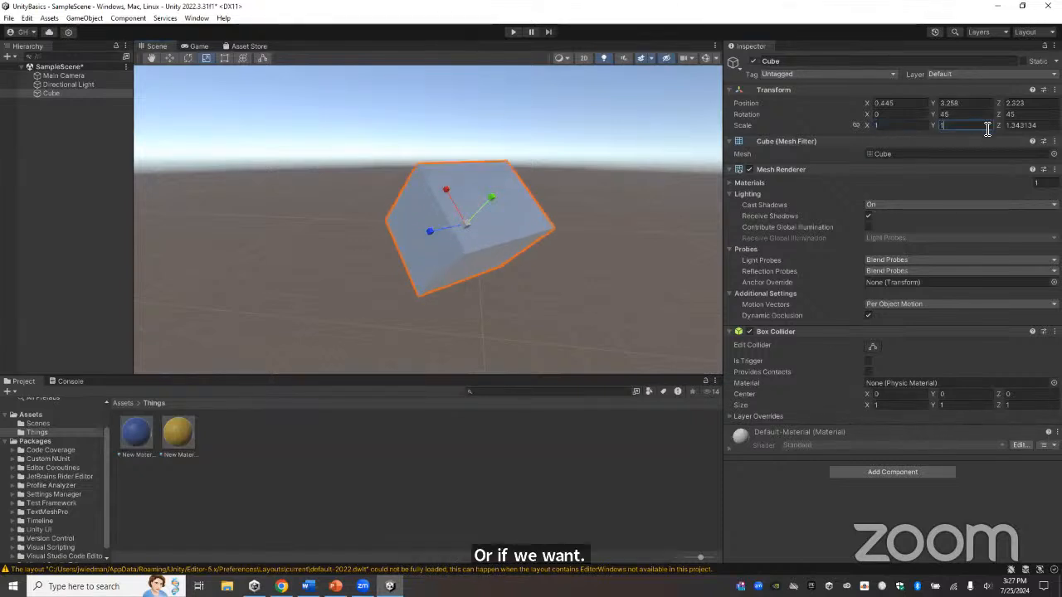
pyautogui.click(1012, 125)
pyautogui.write('2')
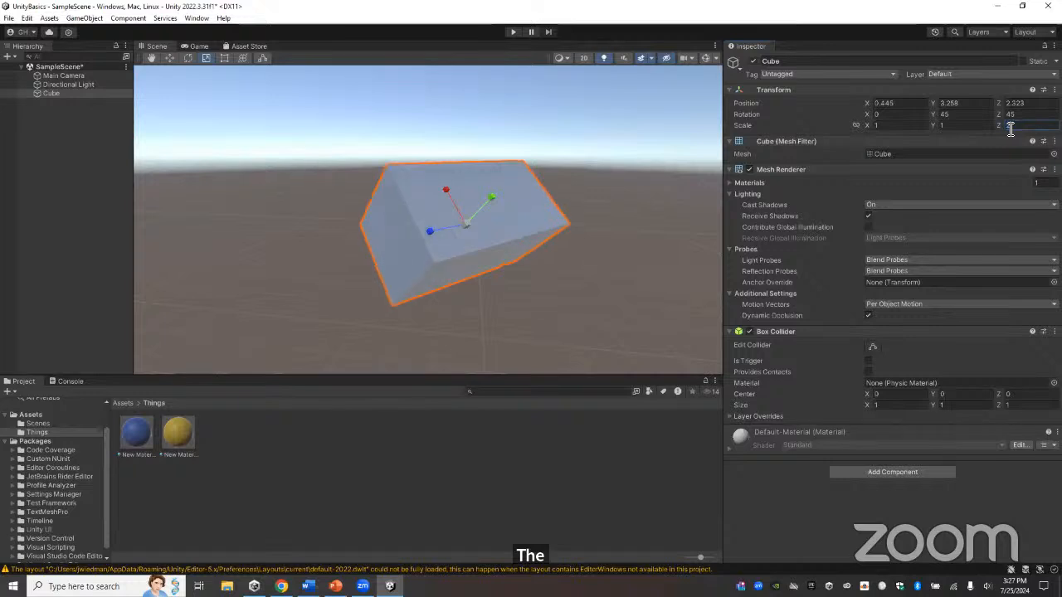
pyautogui.moveTo(353, 253); pyautogui.dragTo(418, 224, button='right')
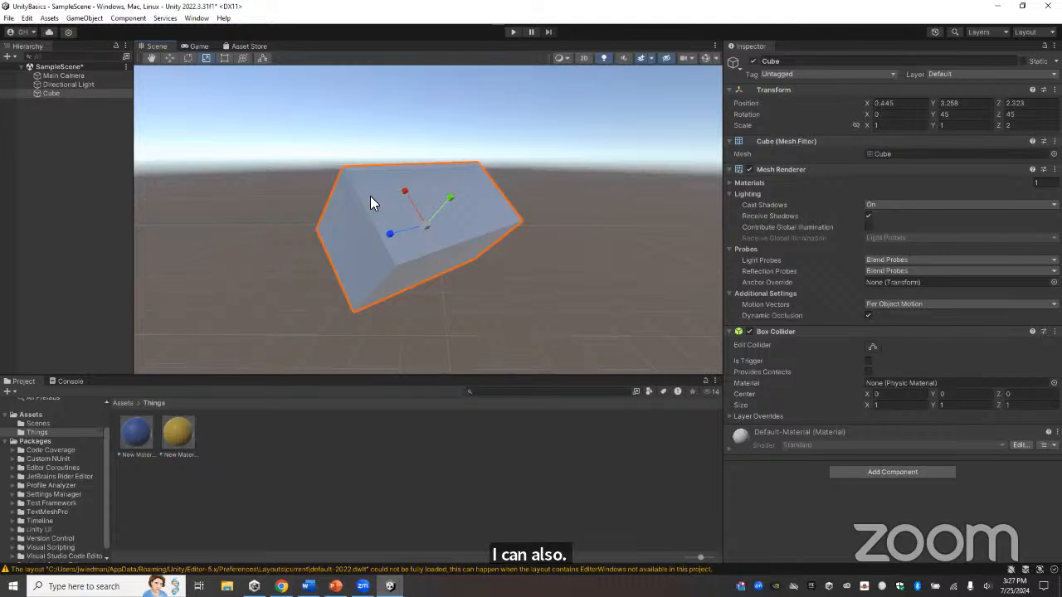
# - Copy the cube and paste a duplicate of it into the scene
pyautogui.click(27, 18)
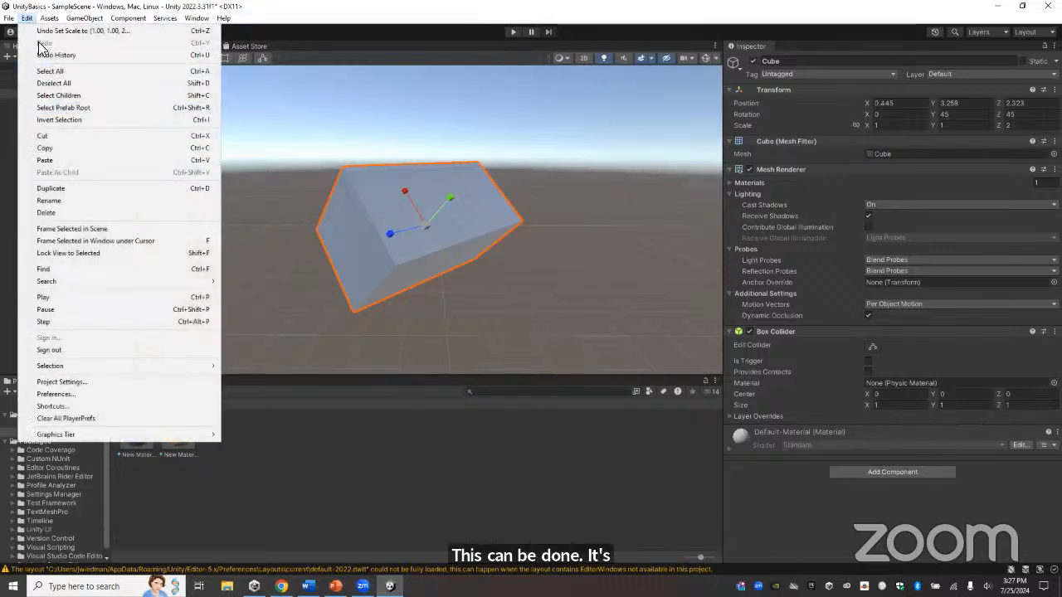
pyautogui.click(67, 147)
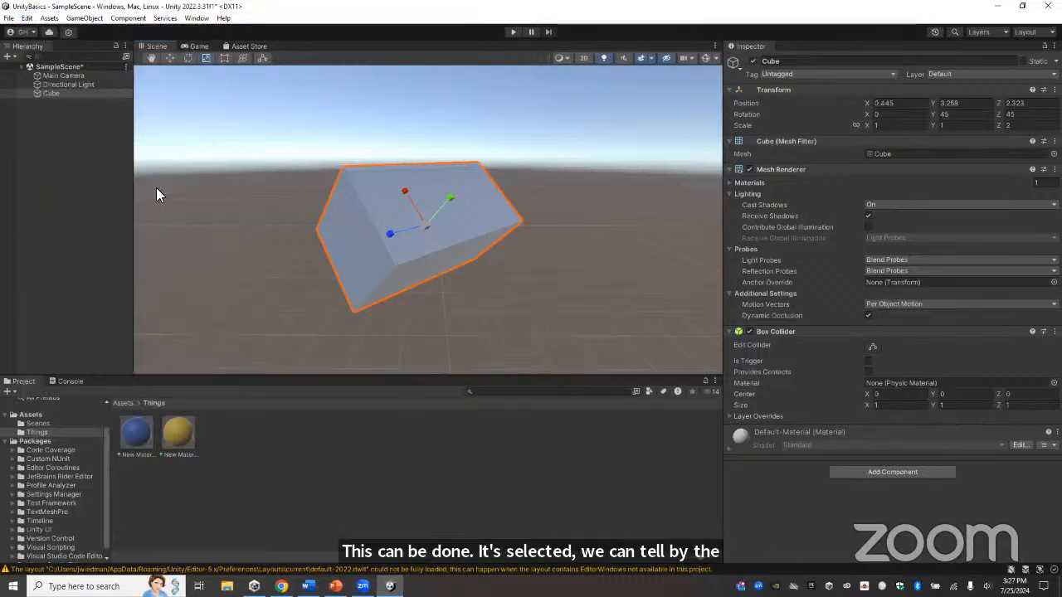
pyautogui.click(28, 18)
pyautogui.click(58, 158)
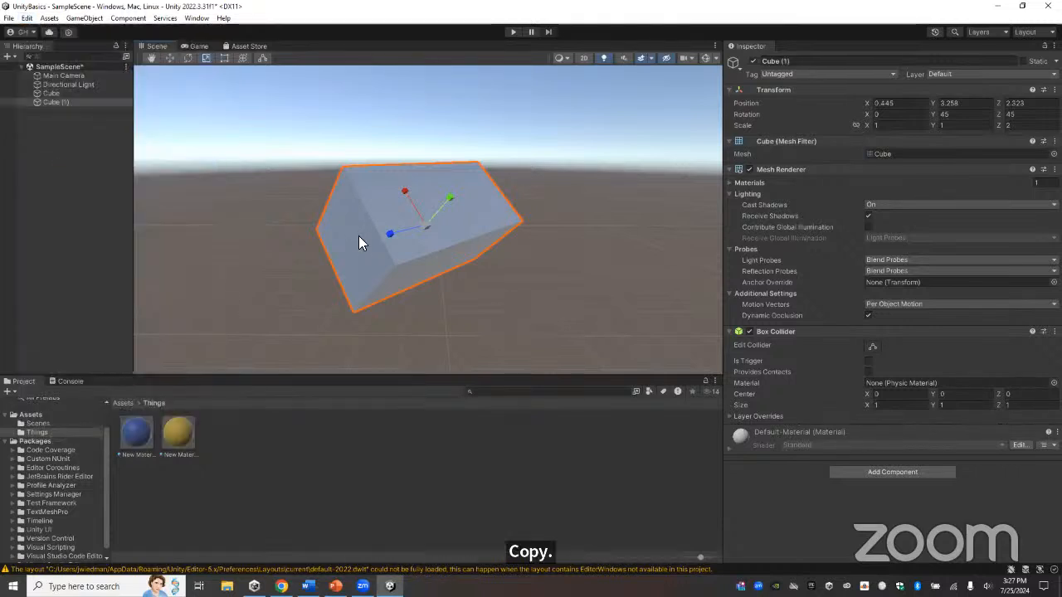
# - Move the original cube away from its duplicate with the Move tool to about X 1.71, Y 4.17, Z 2.30
pyautogui.click(51, 102)
pyautogui.click(48, 95)
pyautogui.click(49, 103)
pyautogui.click(48, 95)
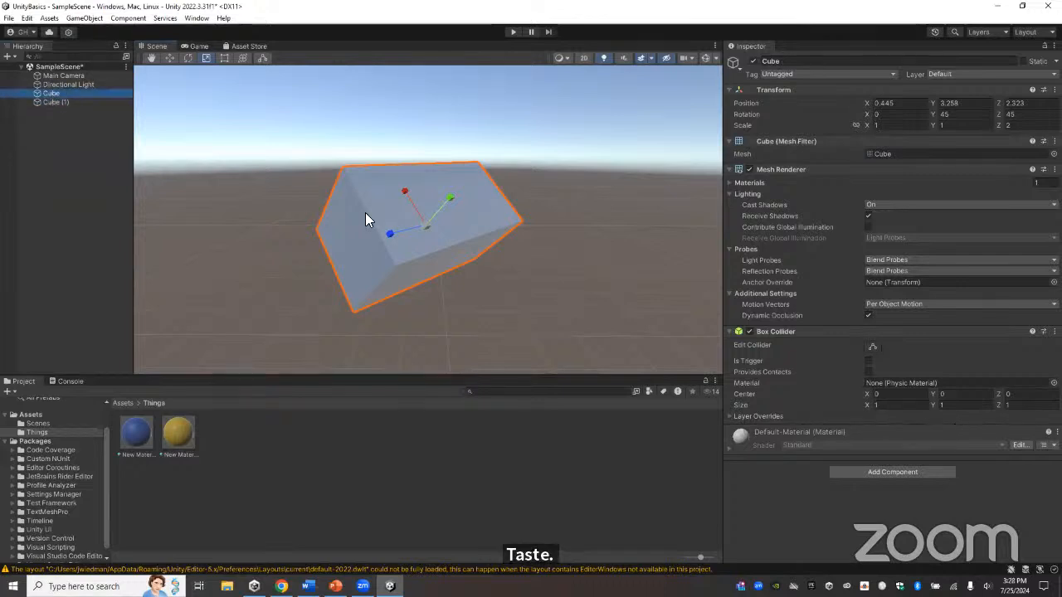
pyautogui.click(168, 56)
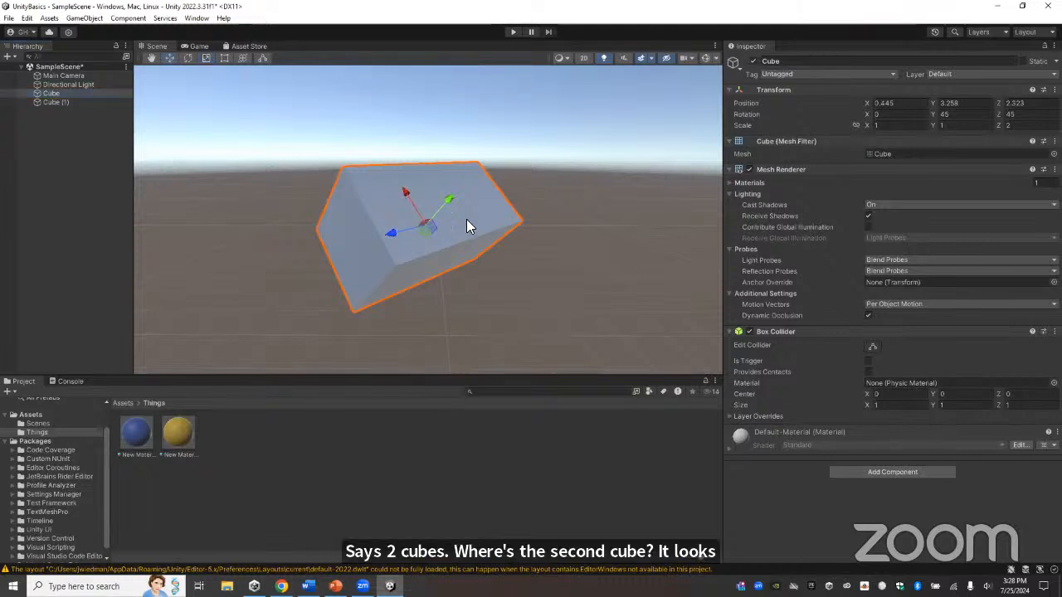
pyautogui.moveTo(423, 231); pyautogui.dragTo(307, 149)
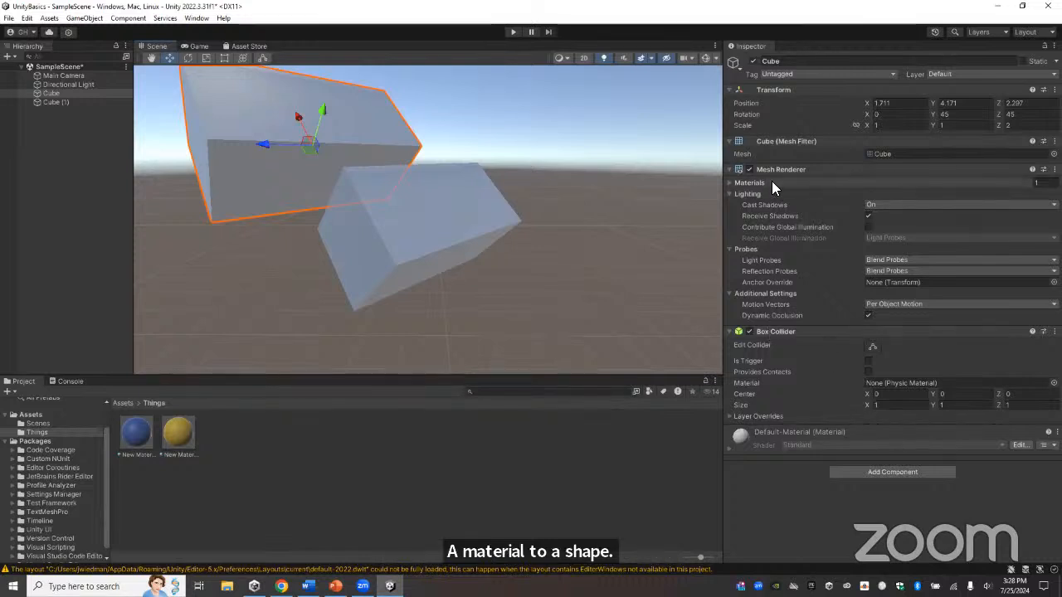
# - Assign the blue material from the Things folder to the original cube's Mesh Renderer and deselect the cube
pyautogui.click(730, 183)
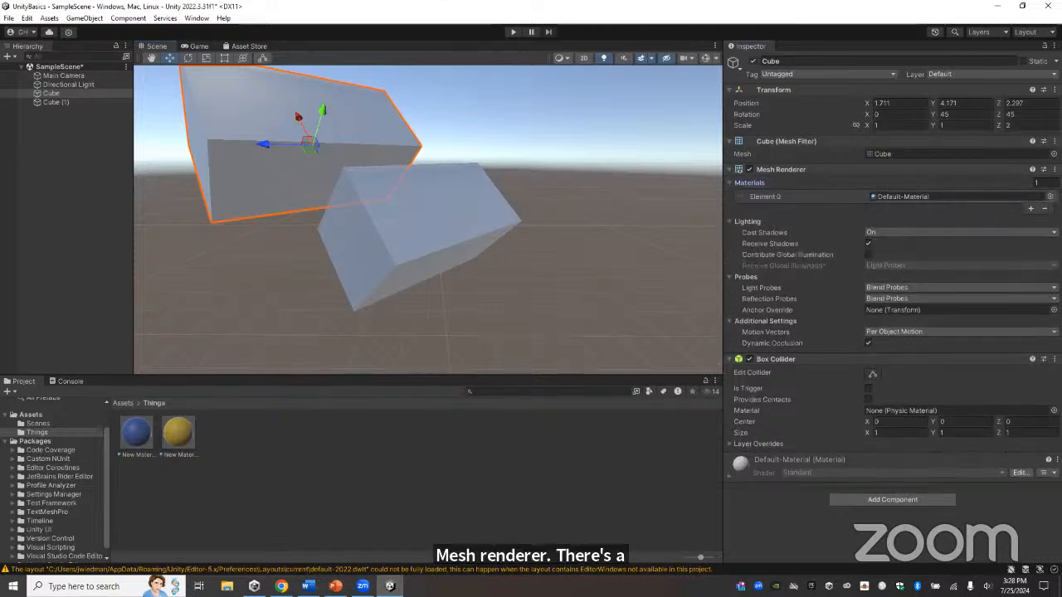
pyautogui.click(1049, 197)
pyautogui.scroll(3, 1033, 301)
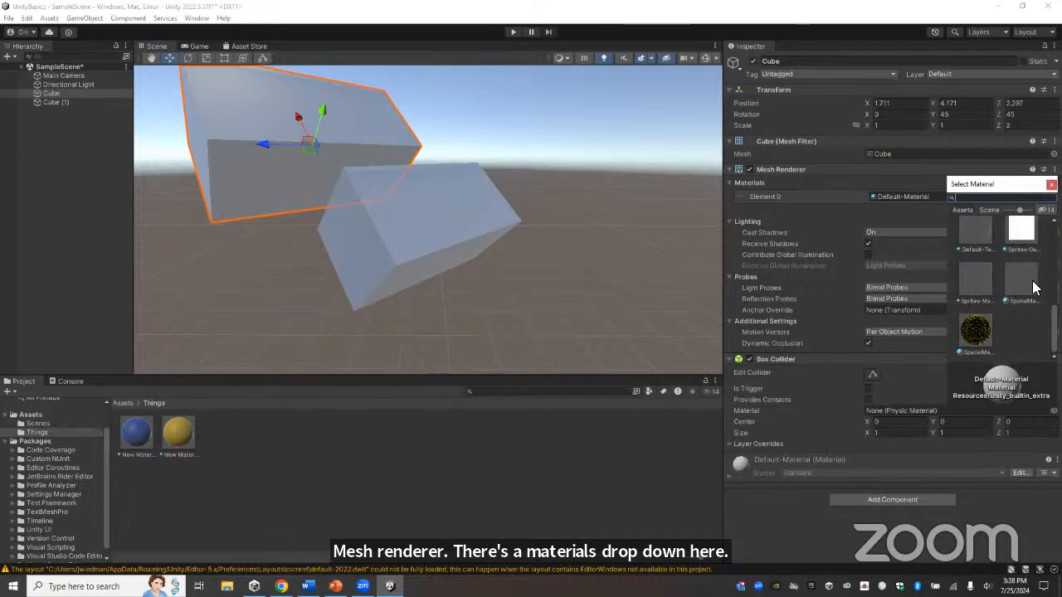
pyautogui.scroll(1, 1033, 282)
pyautogui.click(1027, 251)
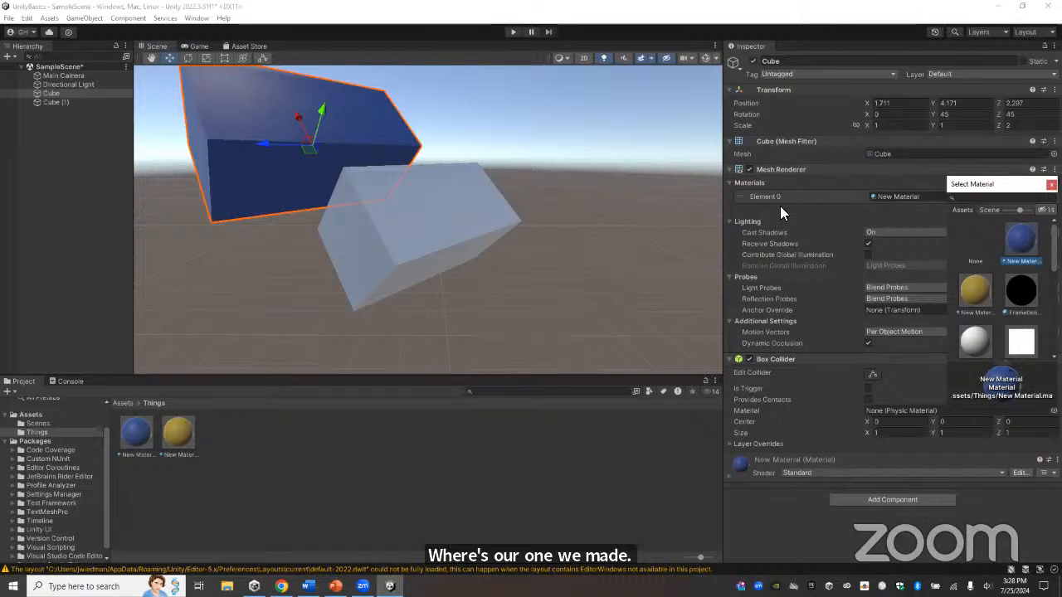
pyautogui.click(638, 452)
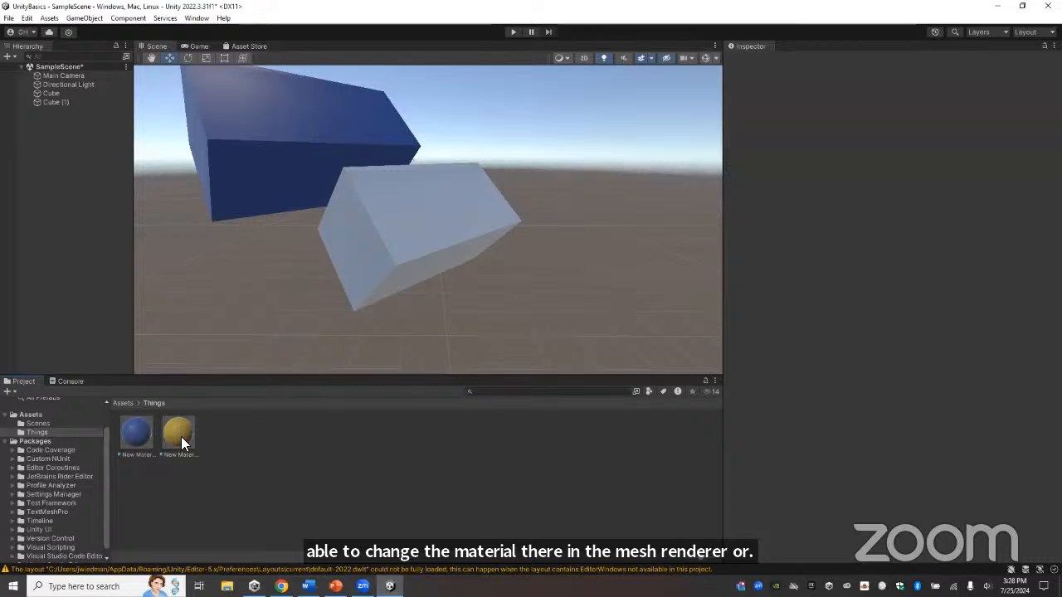
# - Apply the yellow material from the Things folder to the duplicate cube
pyautogui.moveTo(177, 433); pyautogui.dragTo(390, 236)
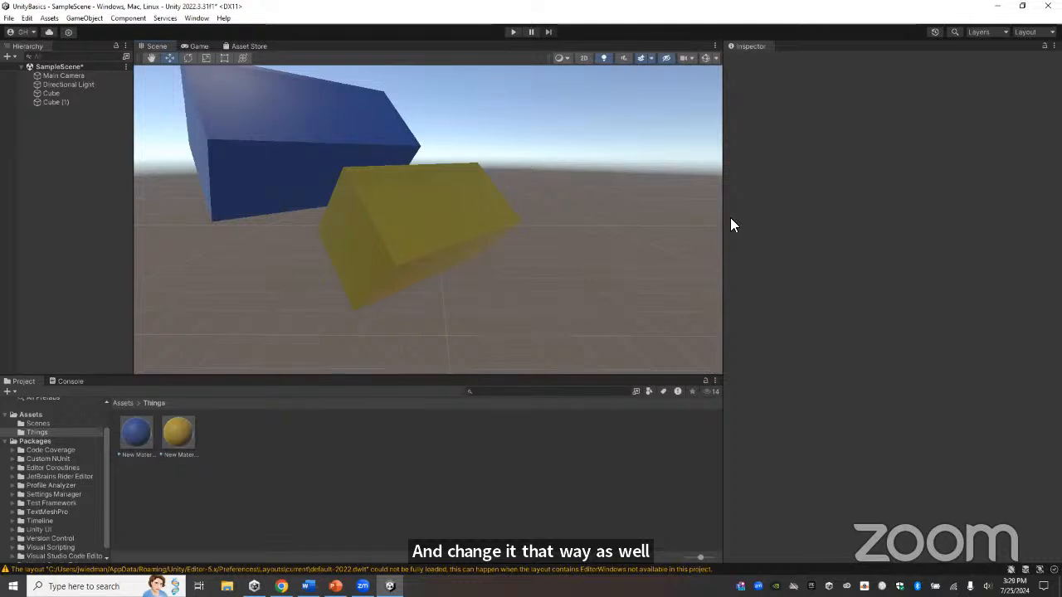
pyautogui.click(75, 20)
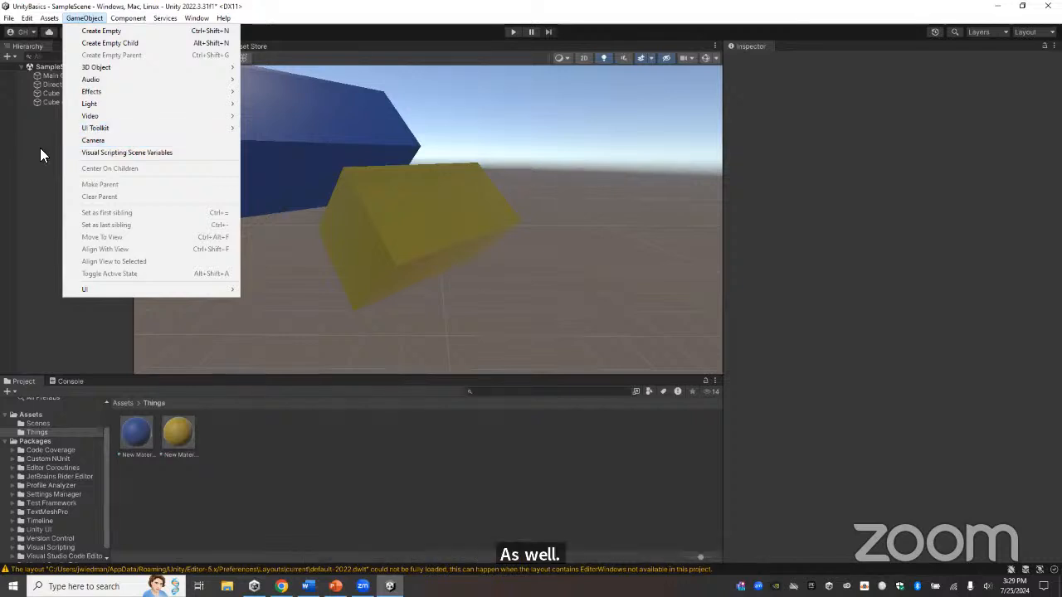
pyautogui.click(70, 155)
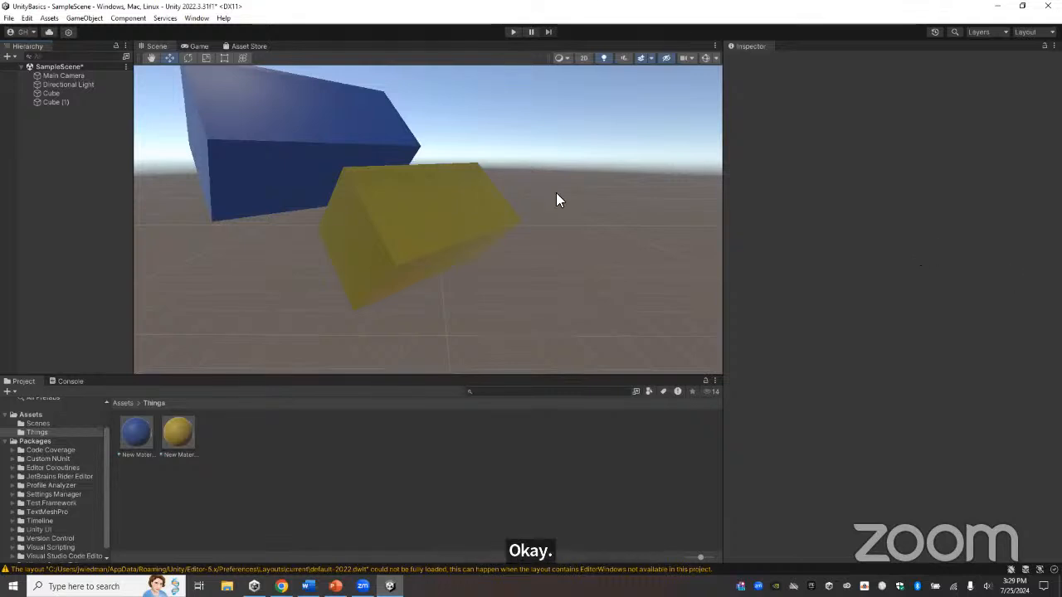
# - Create an empty game object named "cubes" and nest both cubes under it as children
pyautogui.scroll(1, 384, 200)
pyautogui.moveTo(433, 173); pyautogui.dragTo(375, 162, button='right')
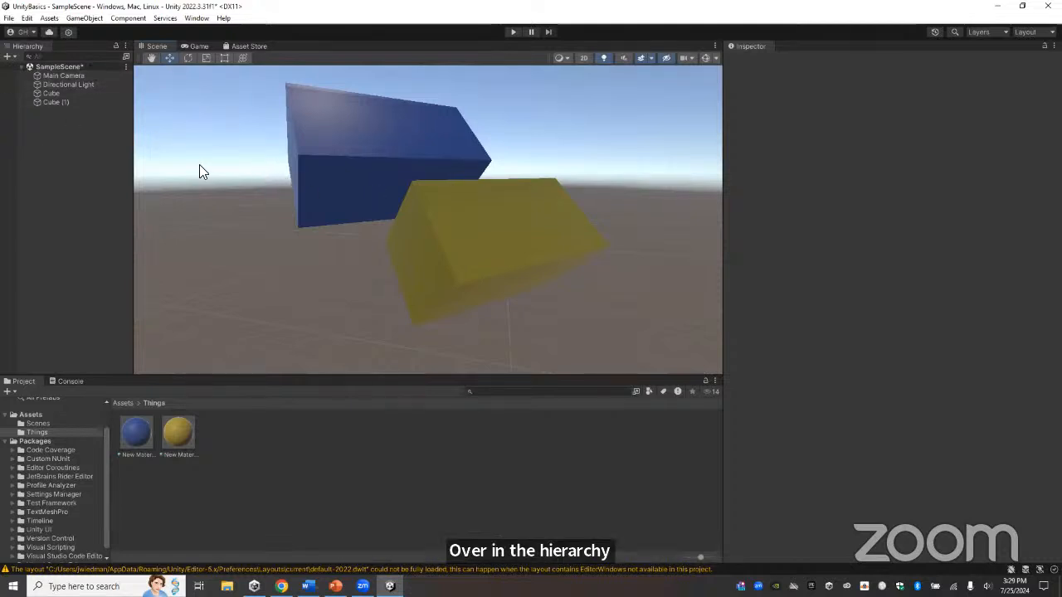
pyautogui.rightClick(50, 131)
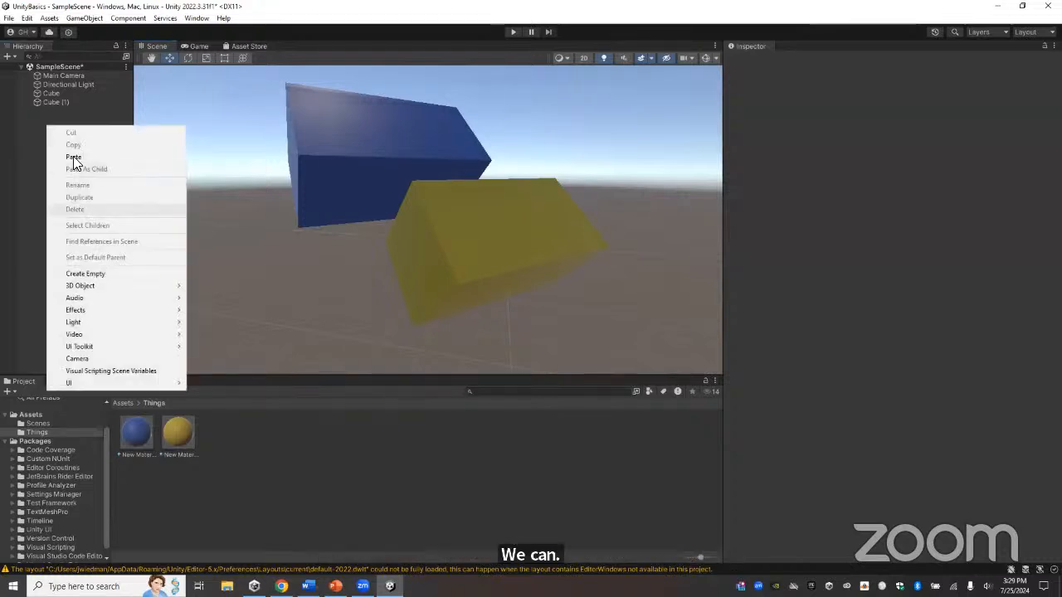
pyautogui.click(83, 274)
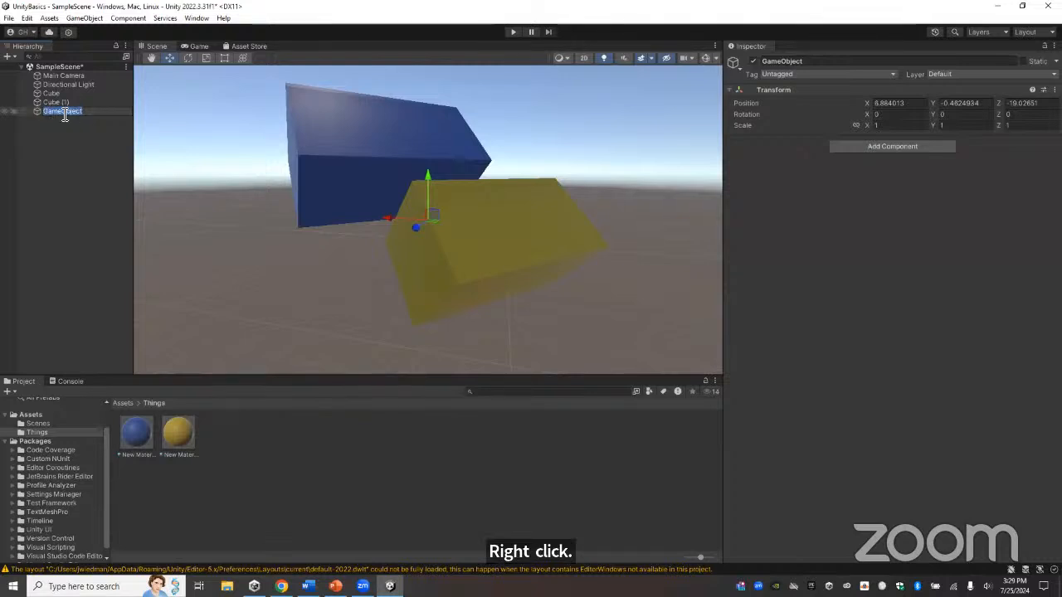
pyautogui.write('cubes')
pyautogui.click(78, 161)
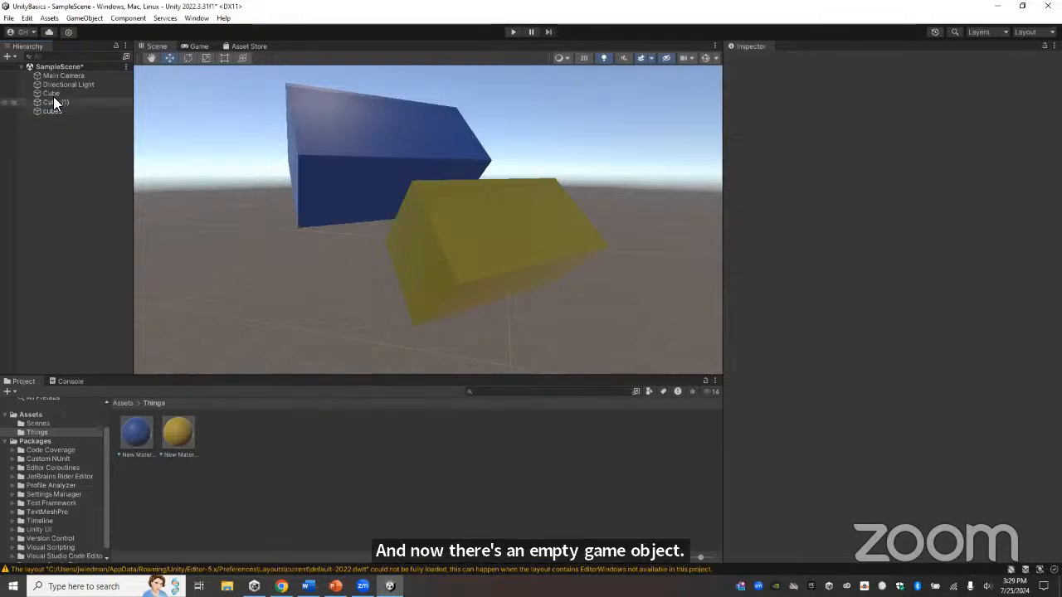
pyautogui.moveTo(55, 102); pyautogui.dragTo(58, 103)
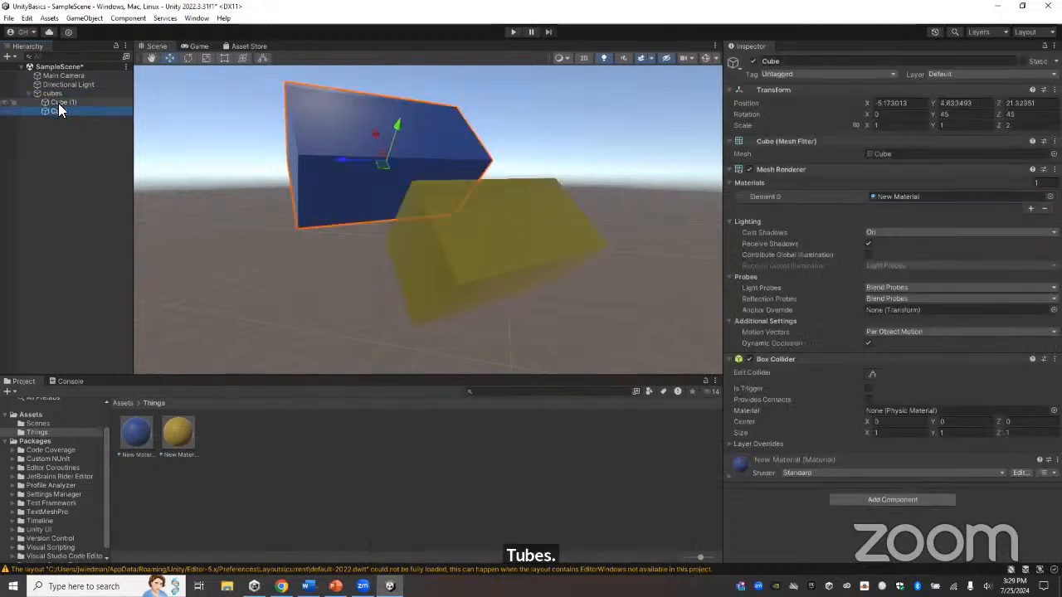
pyautogui.click(431, 181)
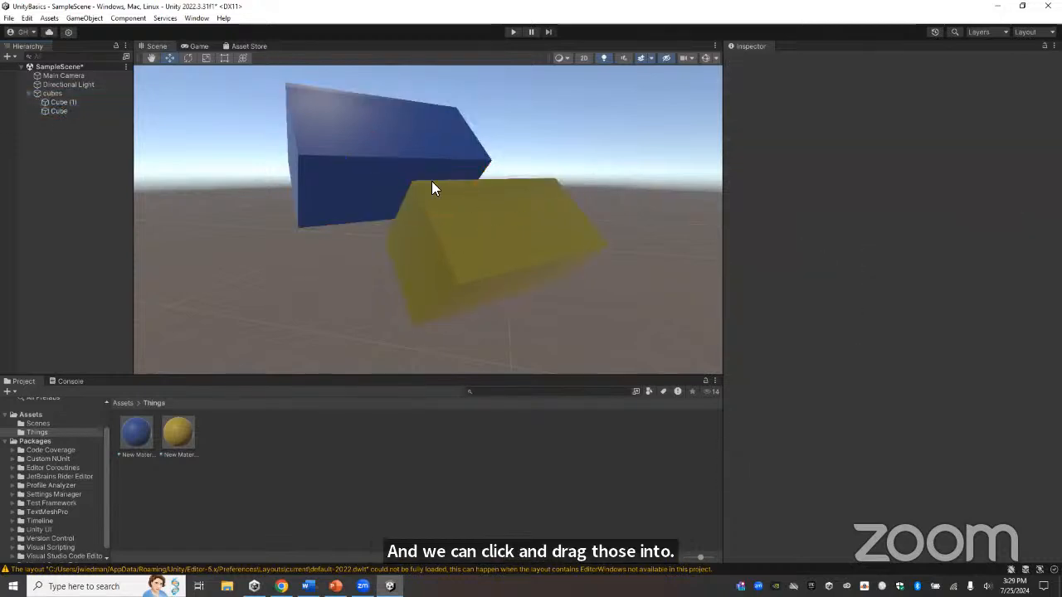
# - Move the "cubes" parent object freehand with the Move tool to about X 7.38 and Y -0.52
pyautogui.click(51, 92)
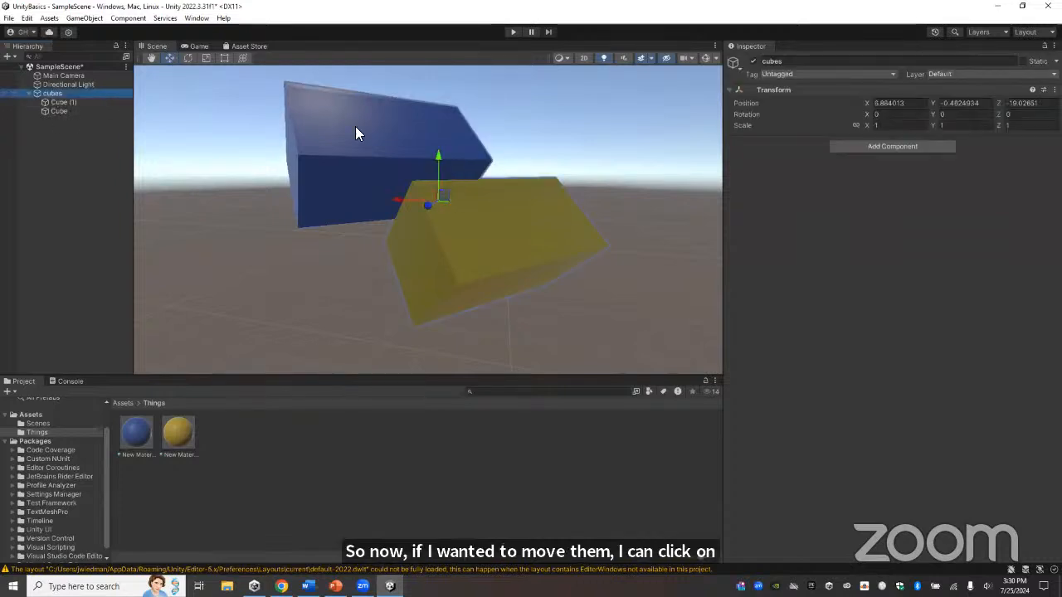
pyautogui.moveTo(397, 201); pyautogui.dragTo(362, 206)
pyautogui.moveTo(395, 154)
pyautogui.mouseDown()
pyautogui.moveTo(397, 108)
pyautogui.moveTo(389, 163)
pyautogui.moveTo(397, 158)
pyautogui.mouseUp()
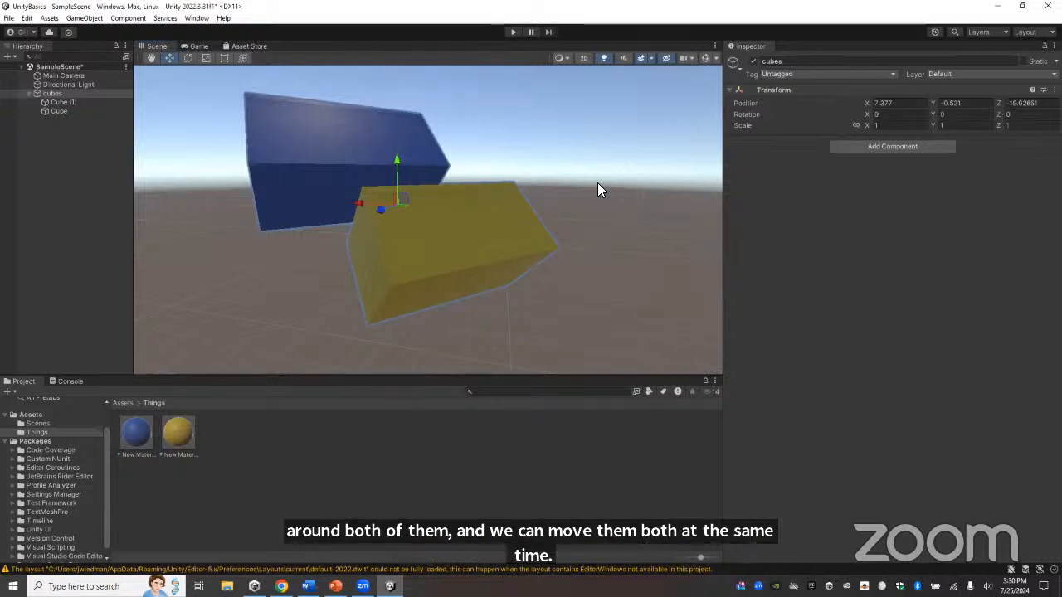
pyautogui.moveTo(357, 252); pyautogui.dragTo(325, 210, button='right')
pyautogui.scroll(5, 326, 210)
pyautogui.scroll(-6, 329, 209)
pyautogui.moveTo(383, 241); pyautogui.dragTo(604, 299, button='right')
pyautogui.scroll(5, 301, 223)
pyautogui.scroll(-5, 503, 274)
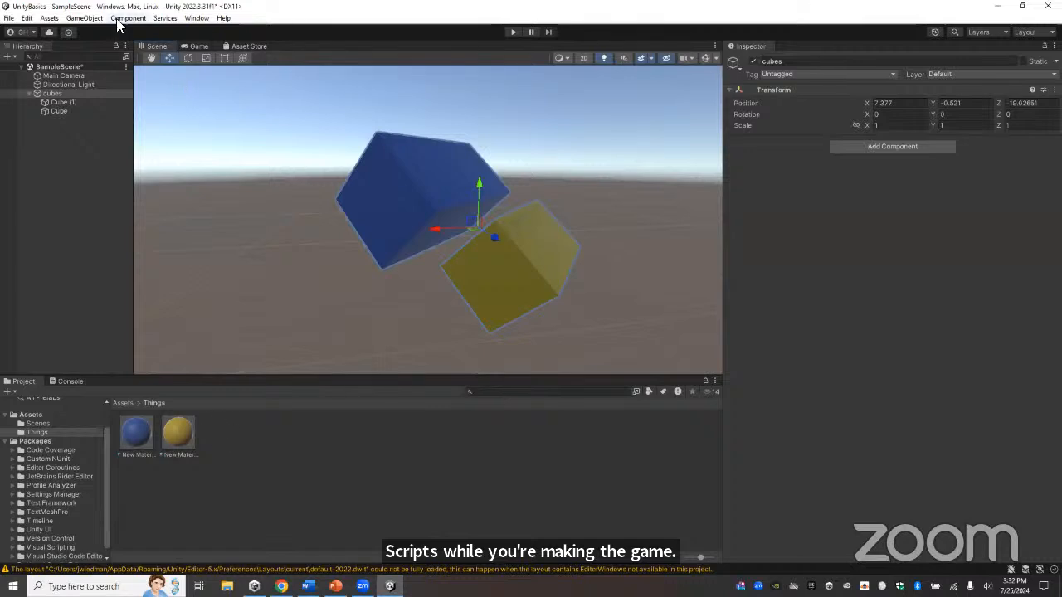
# - Create a third material in the Things folder and set its albedo color to red, hexadecimal E54D4D
pyautogui.click(81, 18)
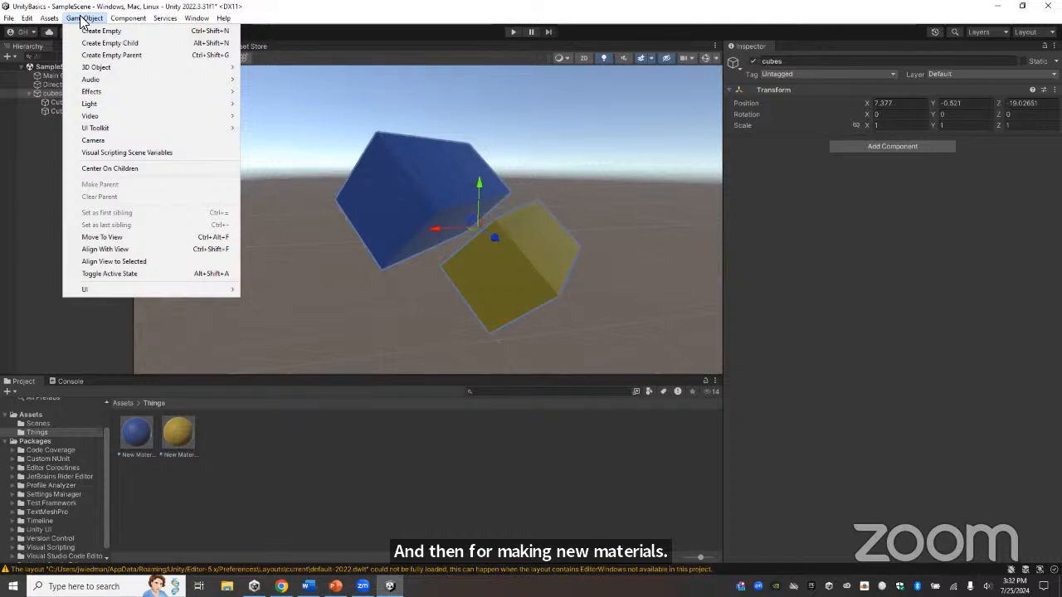
pyautogui.moveTo(50, 20)
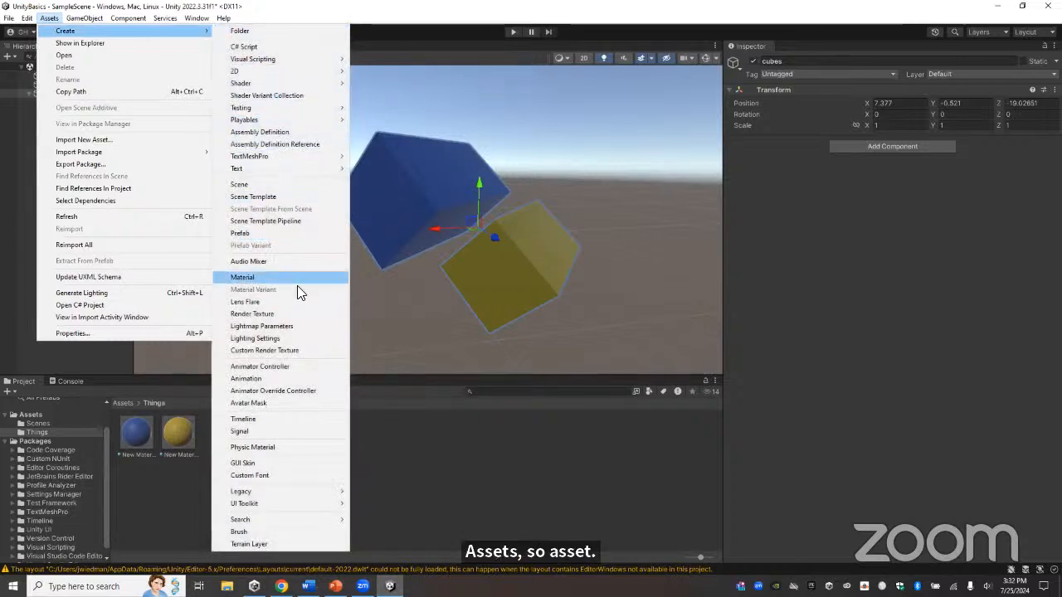
pyautogui.click(251, 277)
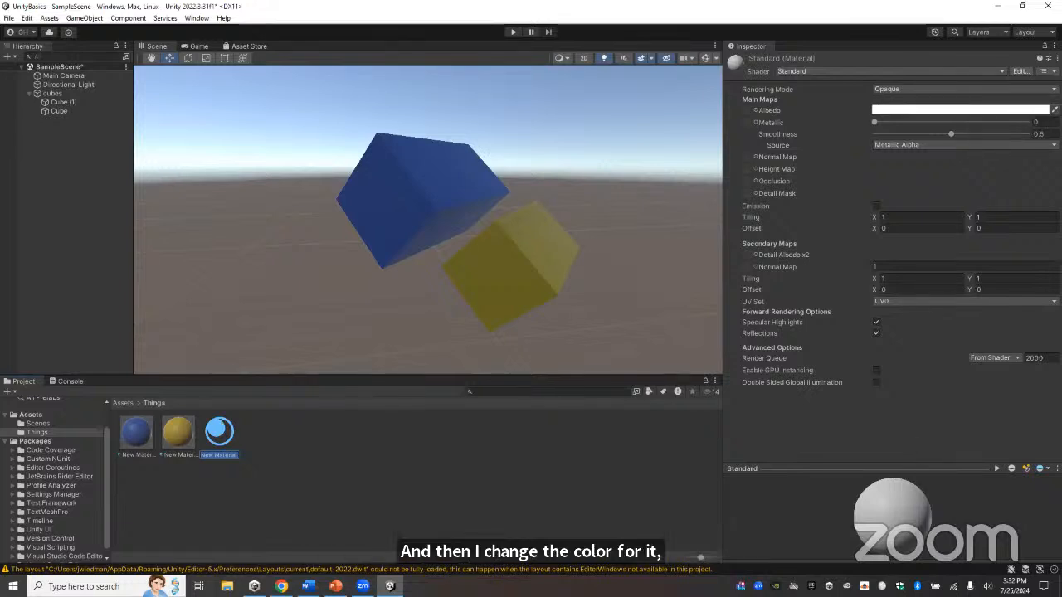
pyautogui.click(936, 110)
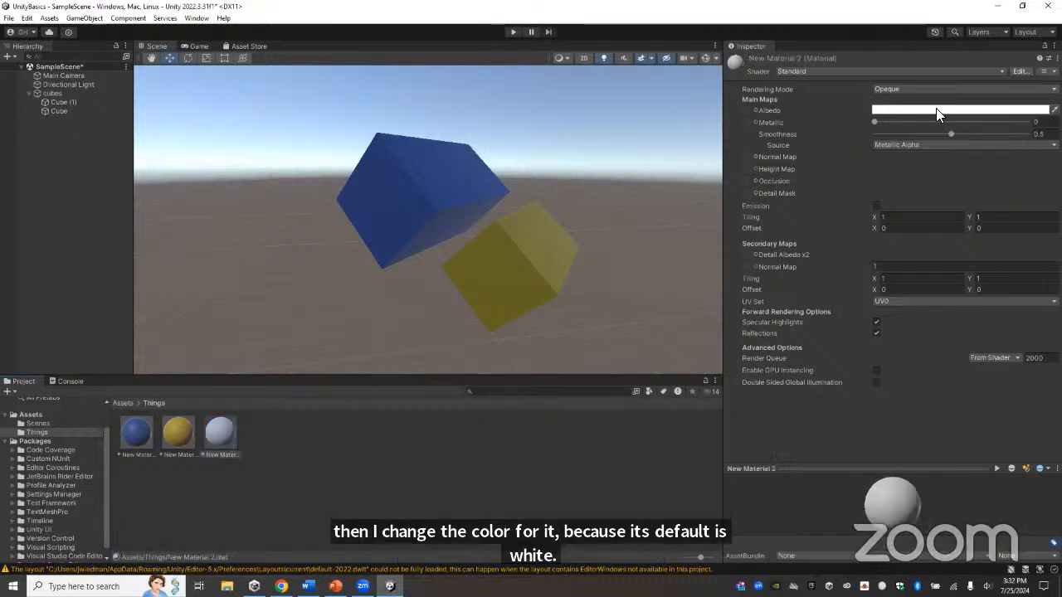
pyautogui.click(949, 110)
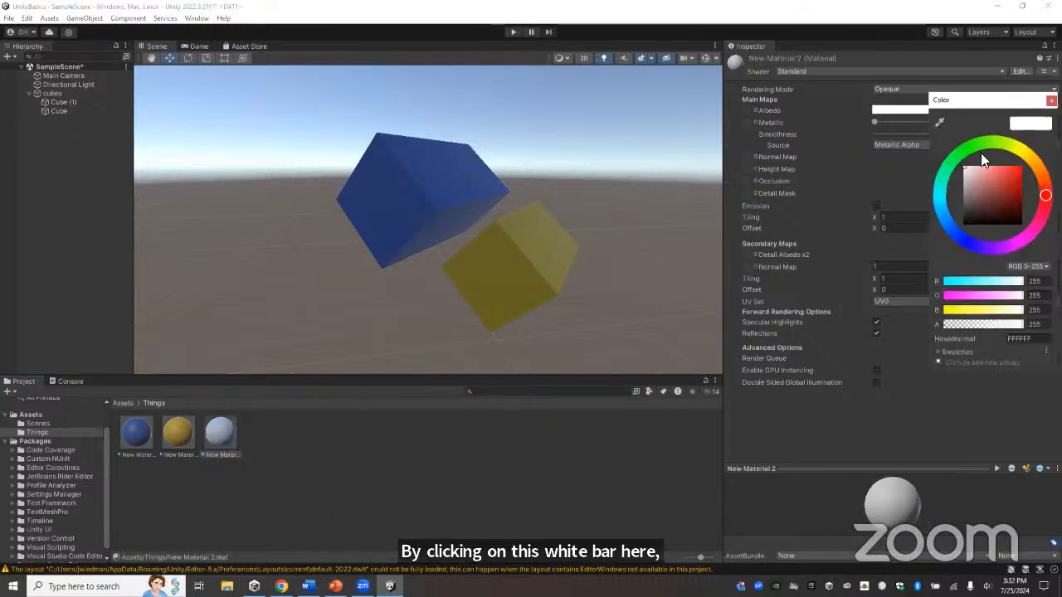
pyautogui.click(1007, 180)
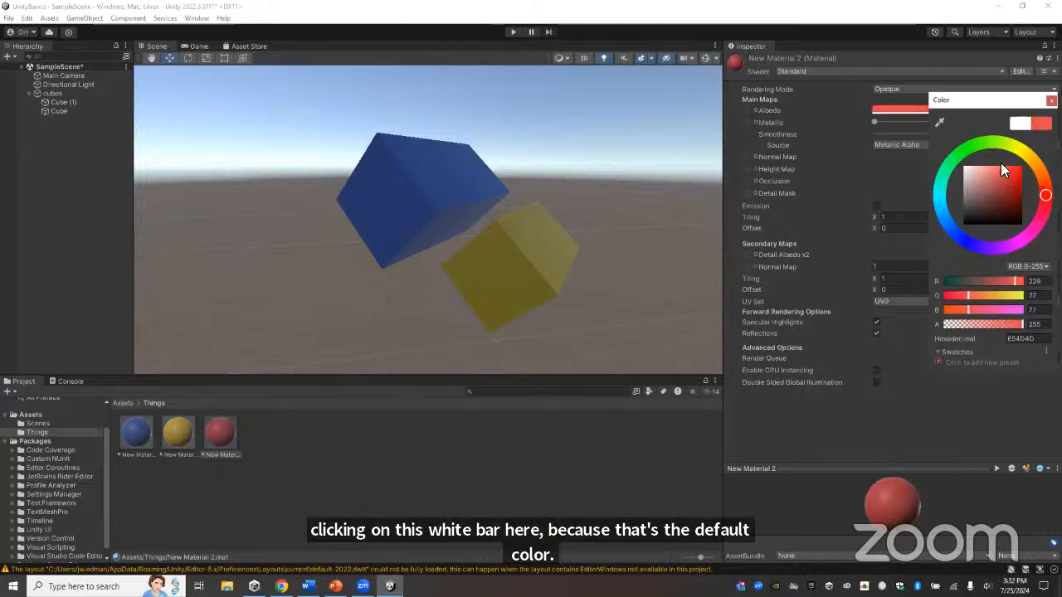
pyautogui.click(1051, 100)
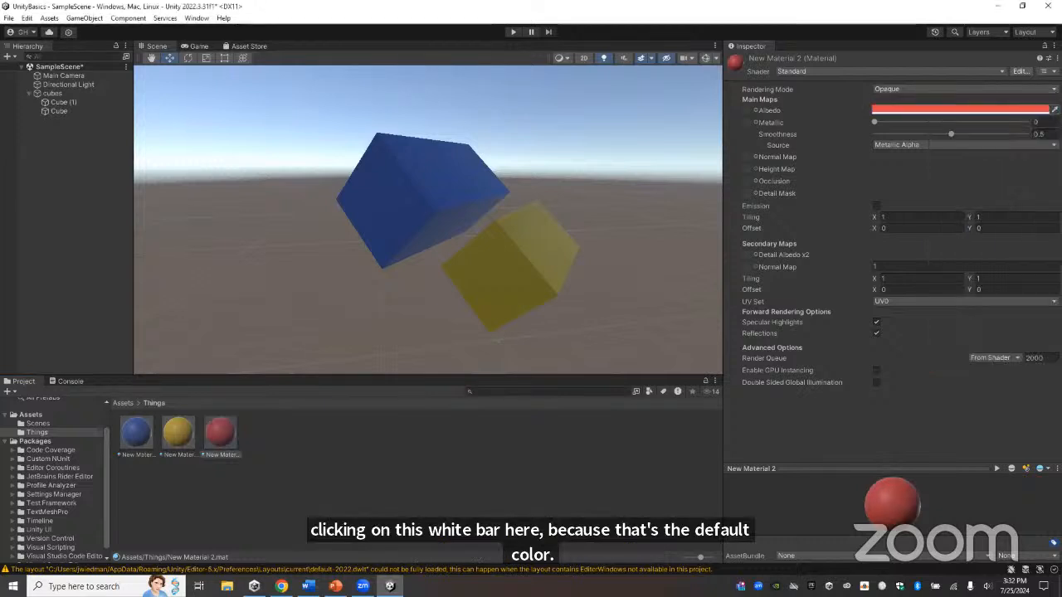
pyautogui.click(957, 90)
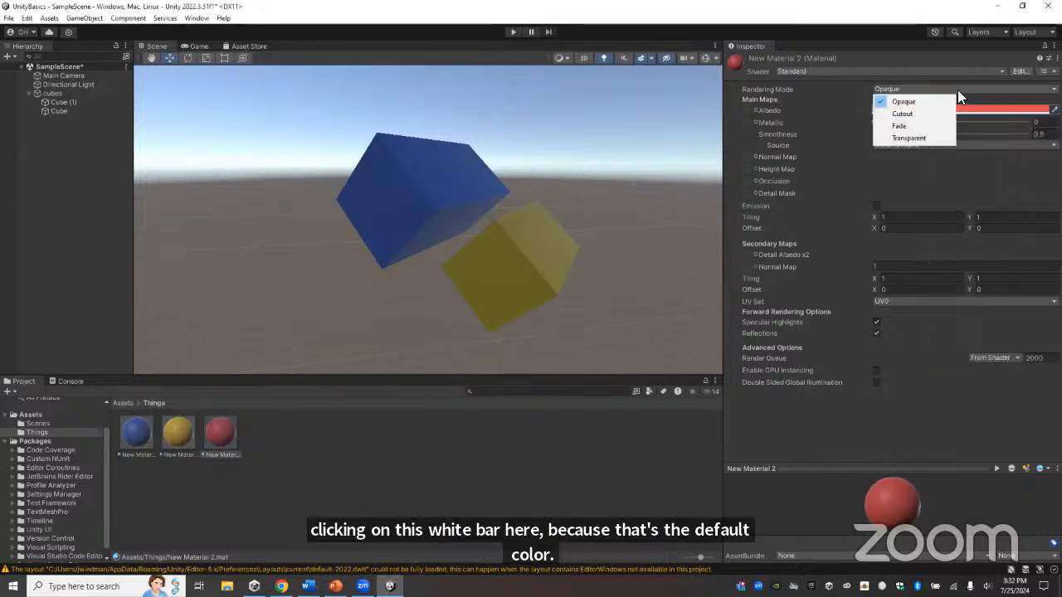
pyautogui.click(839, 92)
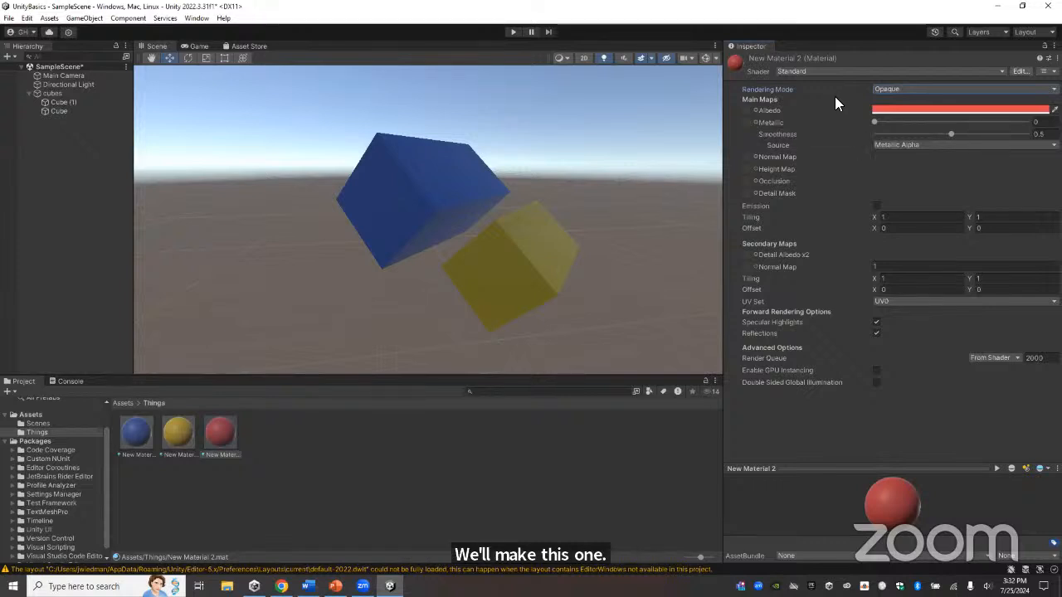
pyautogui.click(746, 122)
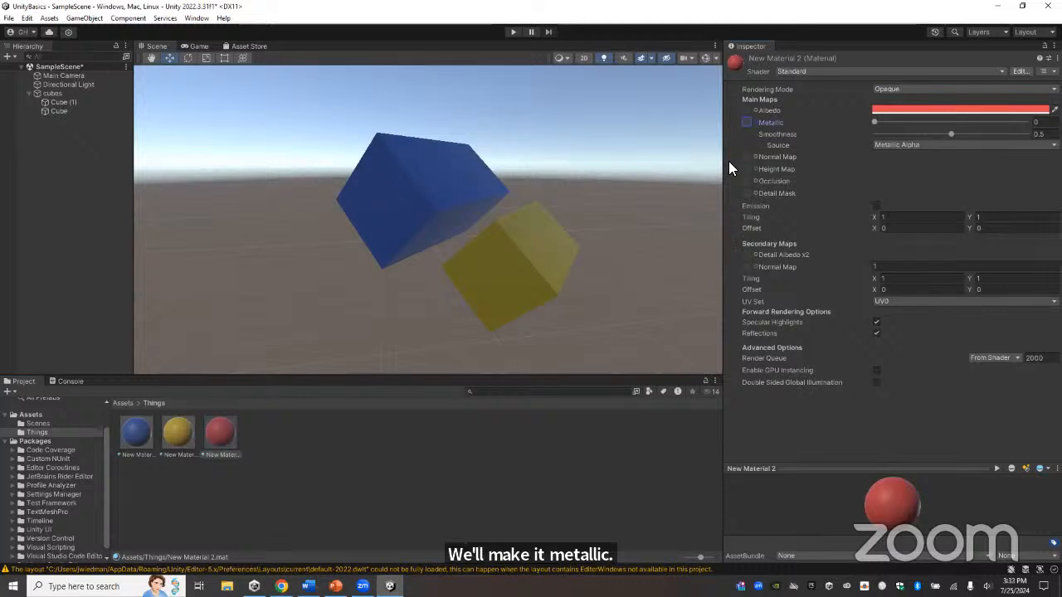
# - Add a new cube to the scene and move it freehand to about Y -0.85 and Z -3.1
pyautogui.click(538, 462)
pyautogui.scroll(-5, 265, 241)
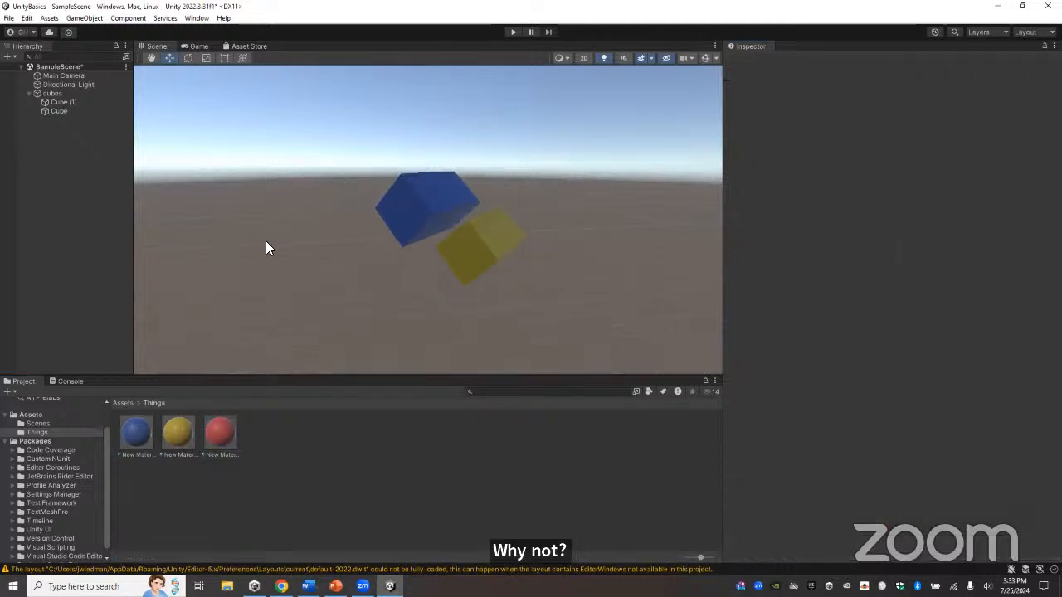
pyautogui.click(83, 18)
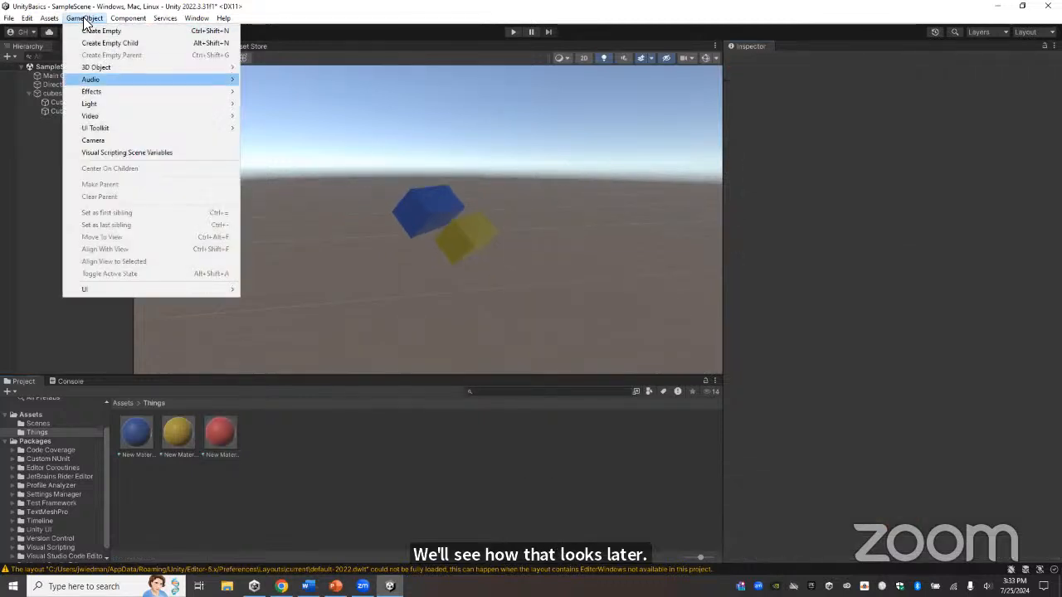
pyautogui.moveTo(116, 66)
pyautogui.click(264, 69)
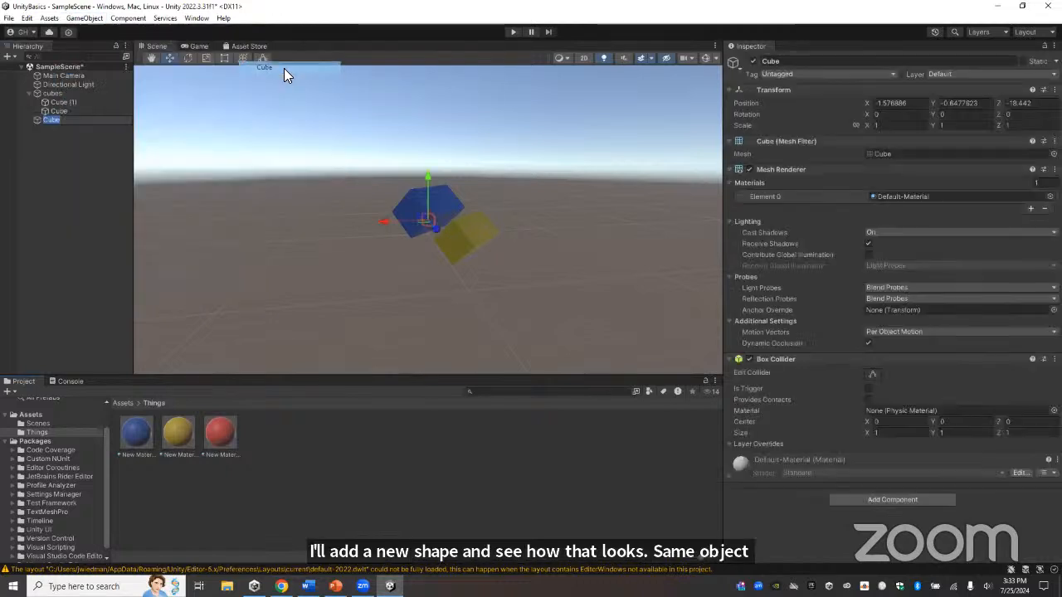
pyautogui.moveTo(463, 262); pyautogui.dragTo(478, 235)
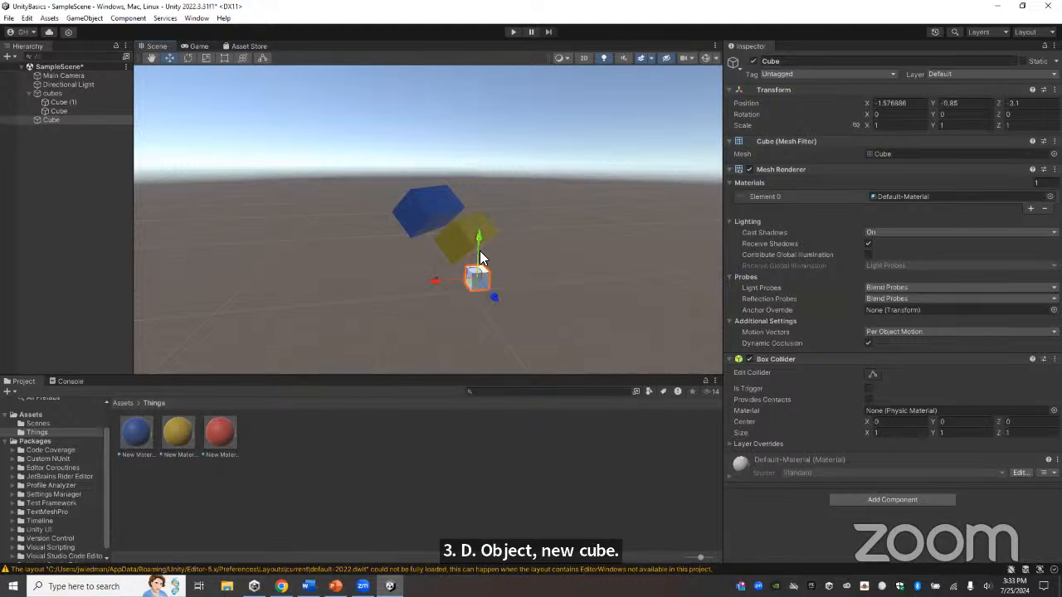
# - Stretch the new cube into a wide floor slab with the Scale tool, about 28.6 on X and 20.1 on Z
pyautogui.click(205, 58)
pyautogui.moveTo(495, 297); pyautogui.dragTo(580, 423)
pyautogui.moveTo(765, 24); pyautogui.dragTo(775, 32)
pyautogui.moveTo(434, 281); pyautogui.dragTo(388, 397)
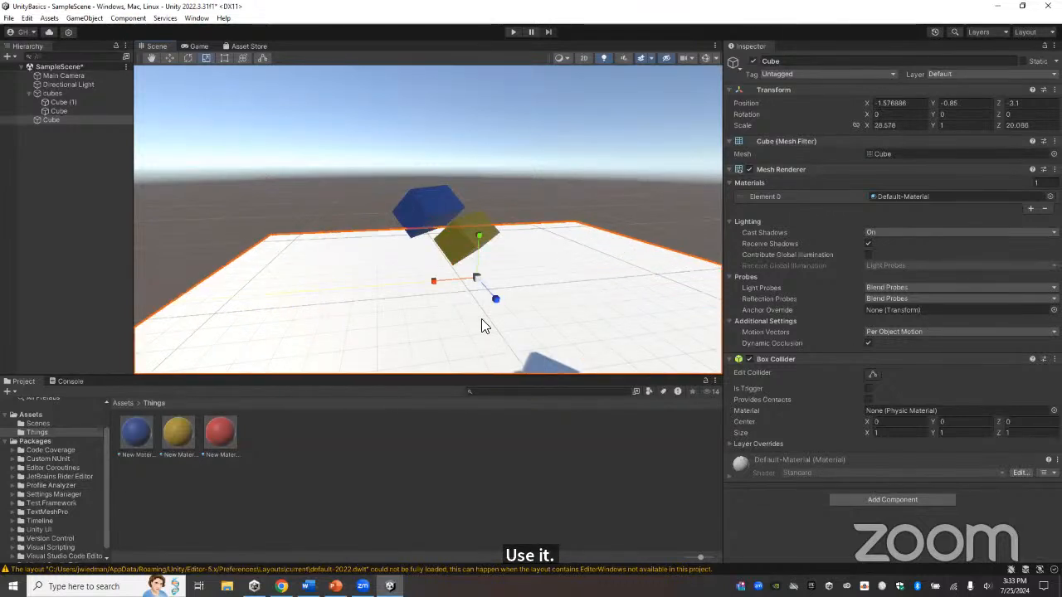
# - Apply the red material from the Things folder to the floor slab
pyautogui.click(220, 430)
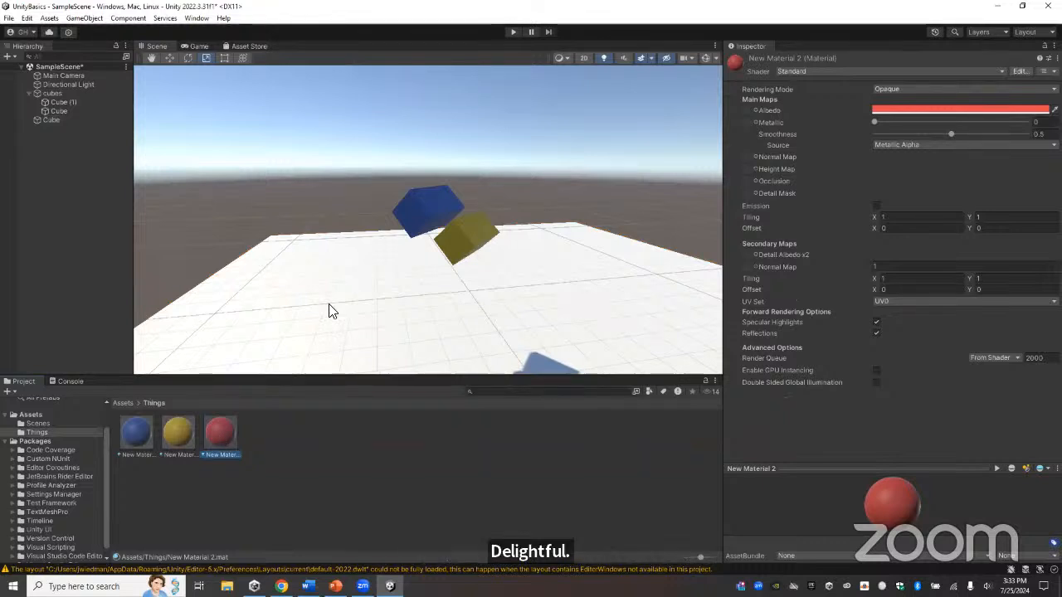
pyautogui.click(305, 361)
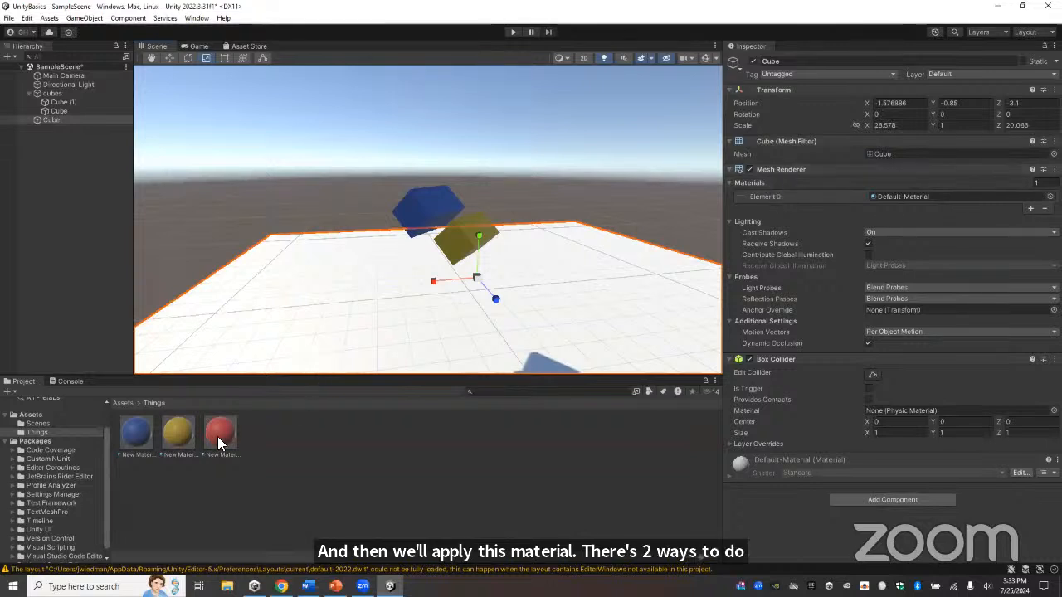
pyautogui.moveTo(218, 433); pyautogui.dragTo(241, 340)
pyautogui.scroll(3, 500, 350)
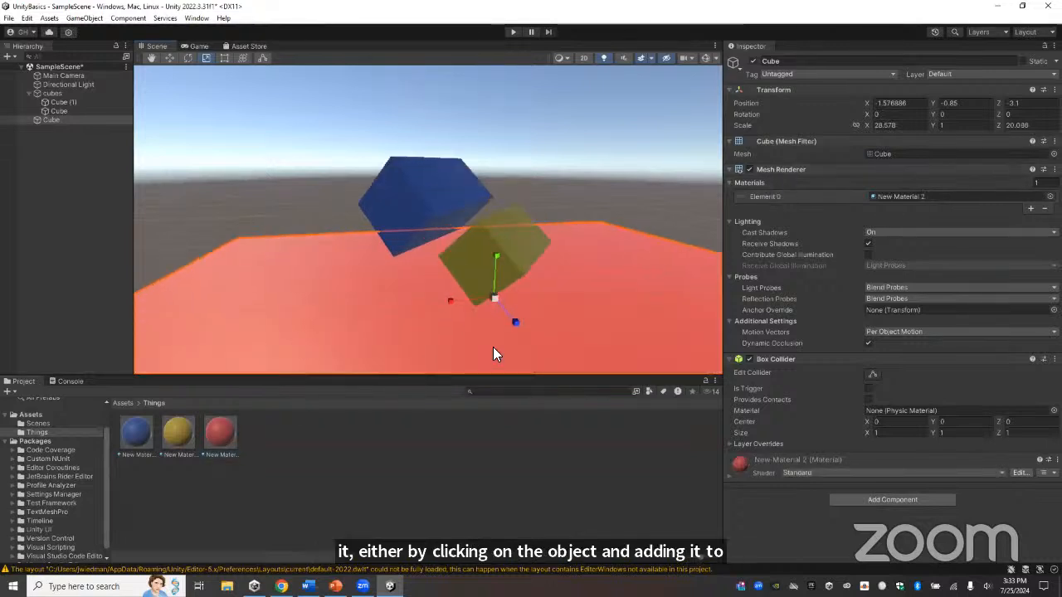
pyautogui.scroll(-3, 473, 346)
pyautogui.scroll(3, 503, 299)
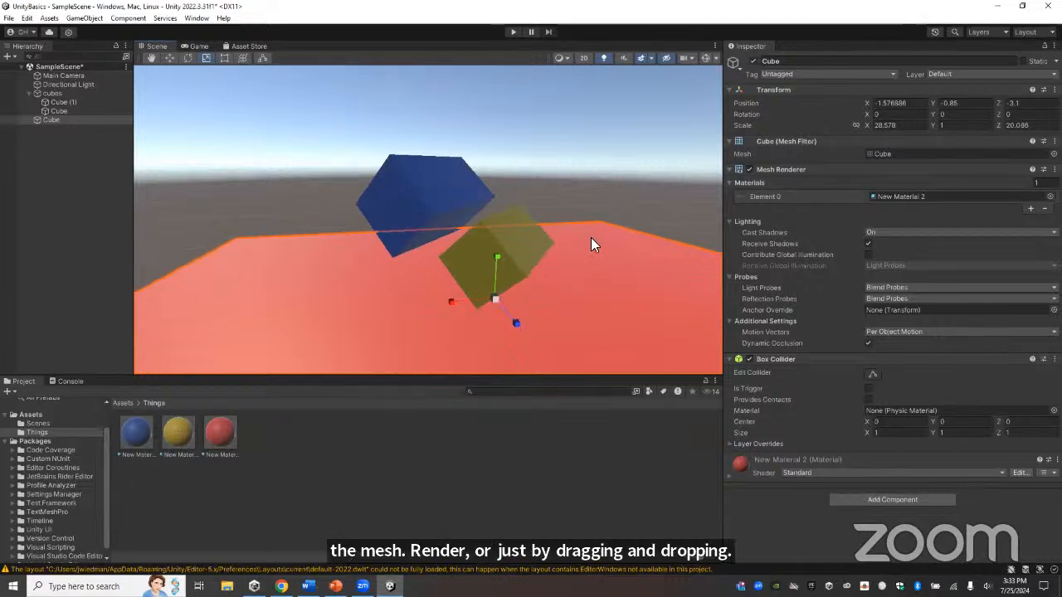
# - Lower the "cubes" parent object toward the floor slab with the Move tool to about Y -3.05
pyautogui.click(169, 58)
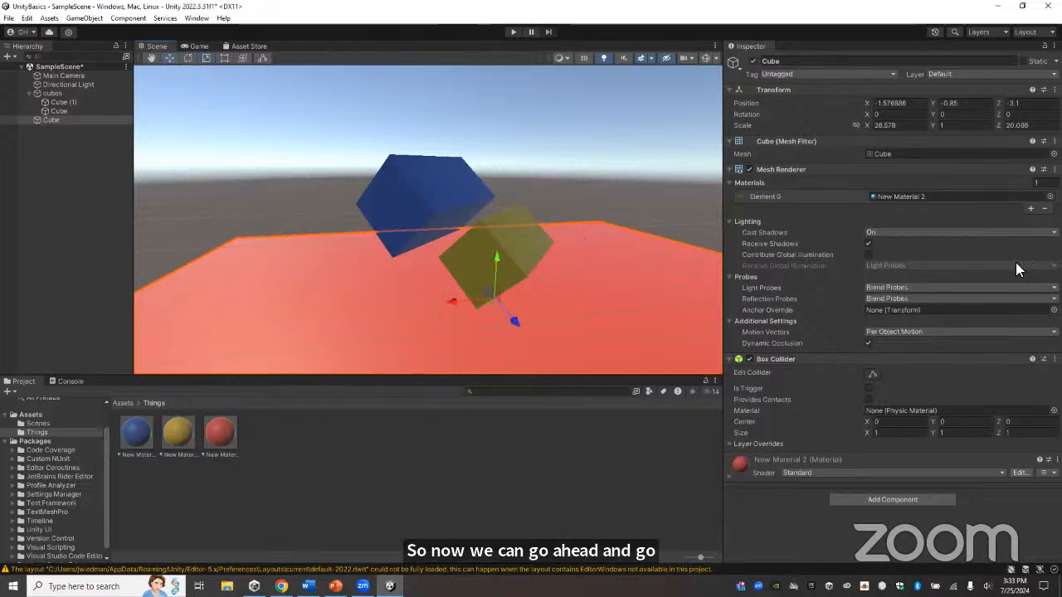
pyautogui.click(68, 93)
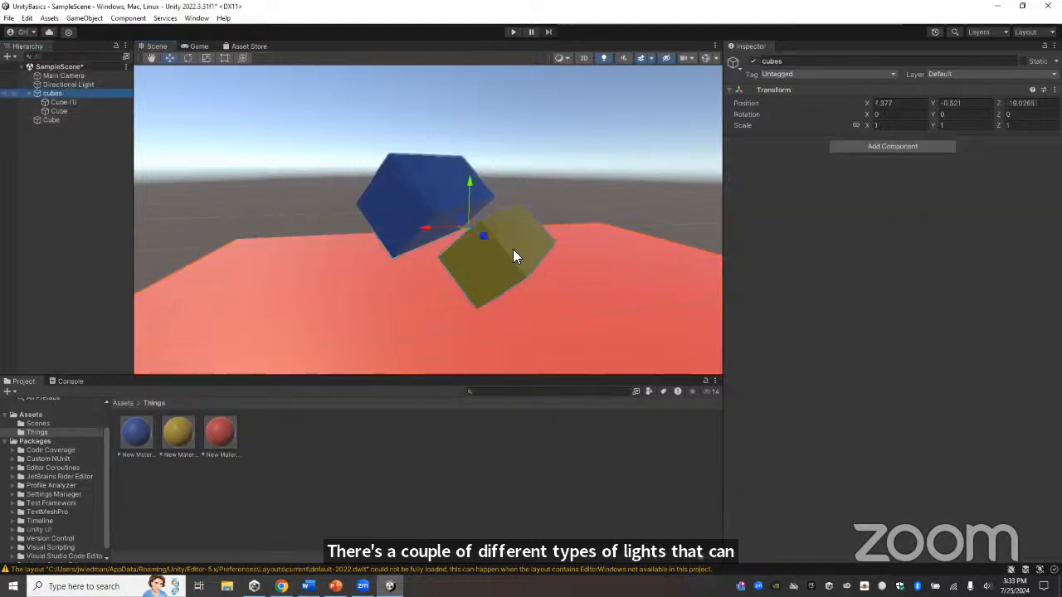
pyautogui.moveTo(471, 185); pyautogui.dragTo(465, 317)
pyautogui.moveTo(573, 352); pyautogui.dragTo(591, 438, button='right')
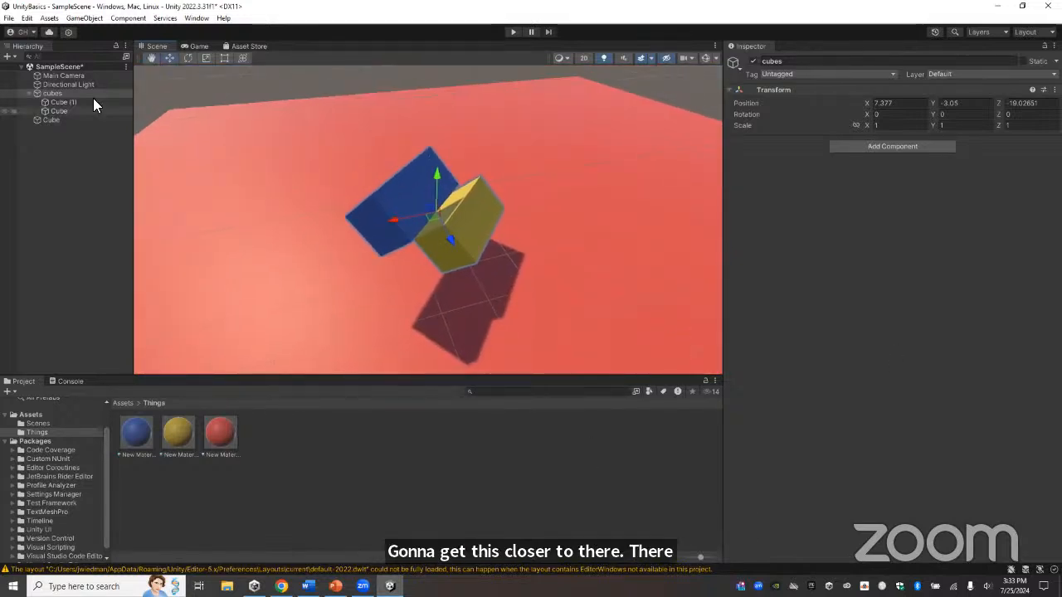
# - Rotate the directional light freehand with the Rotate tool to about 81.13 on X
pyautogui.click(51, 86)
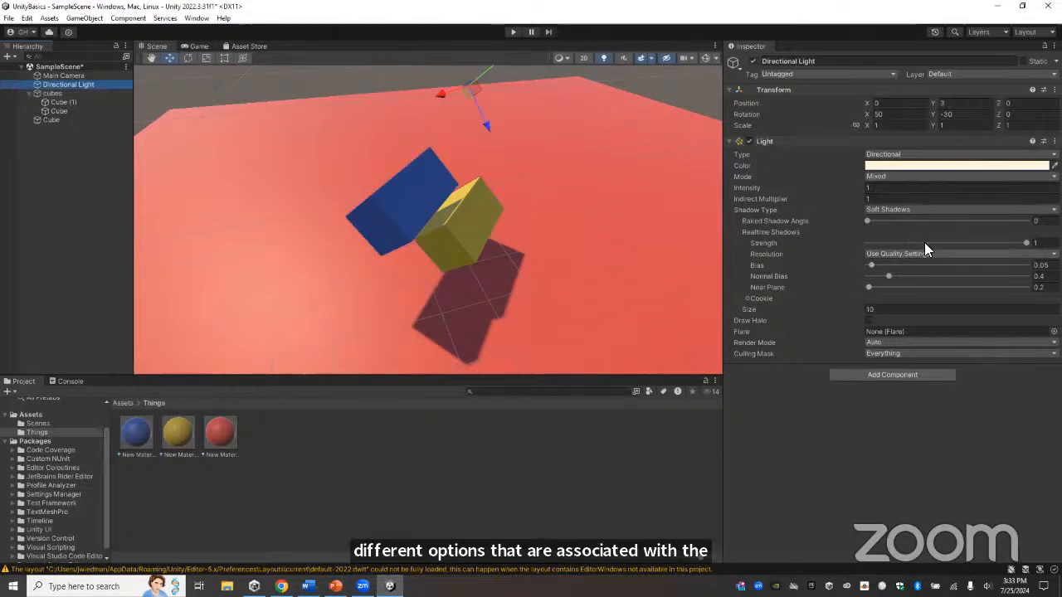
pyautogui.click(916, 163)
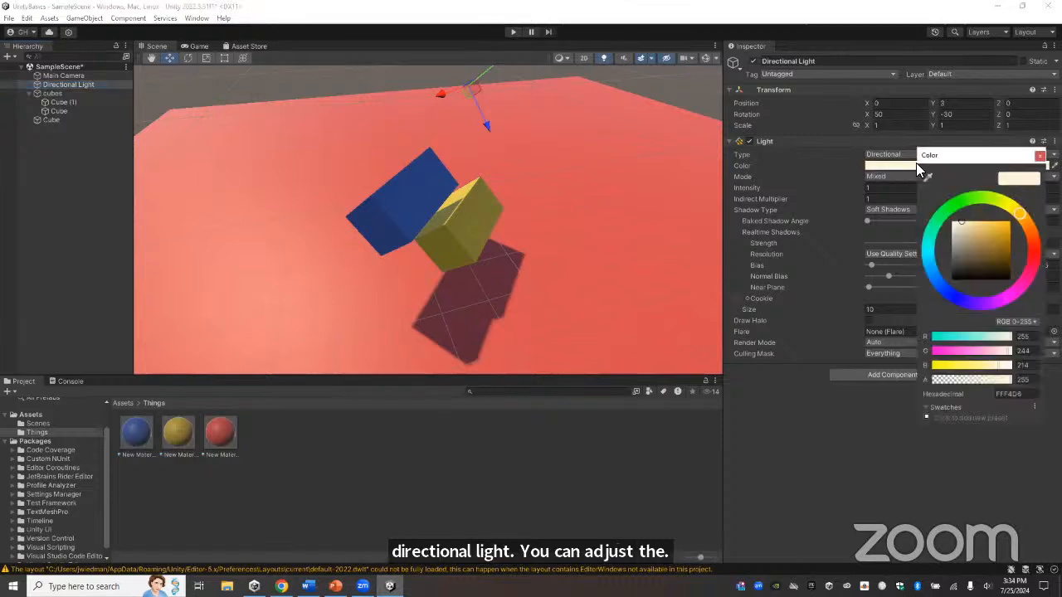
pyautogui.click(836, 169)
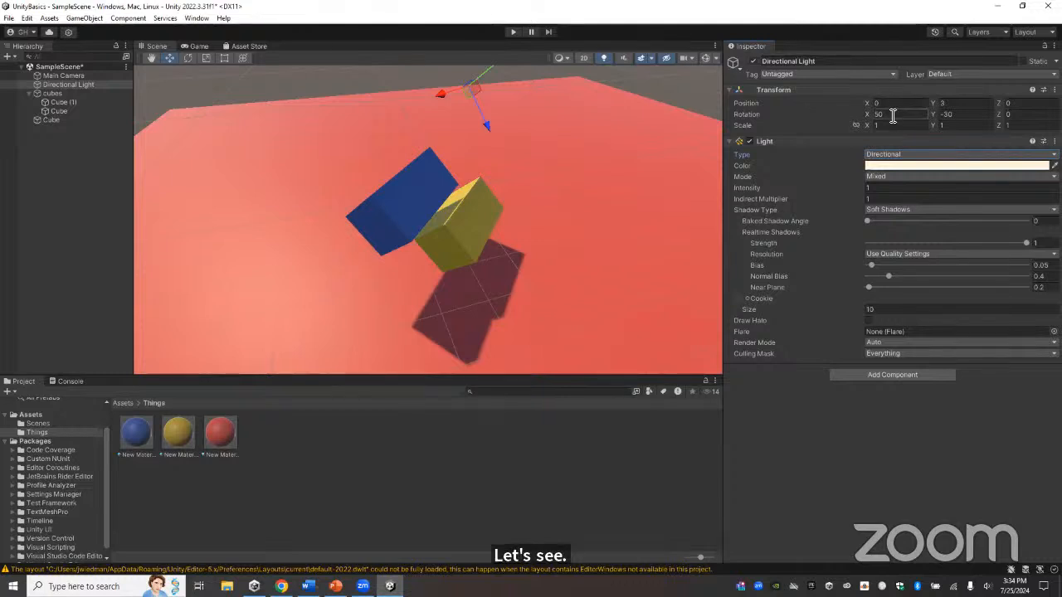
pyautogui.click(189, 58)
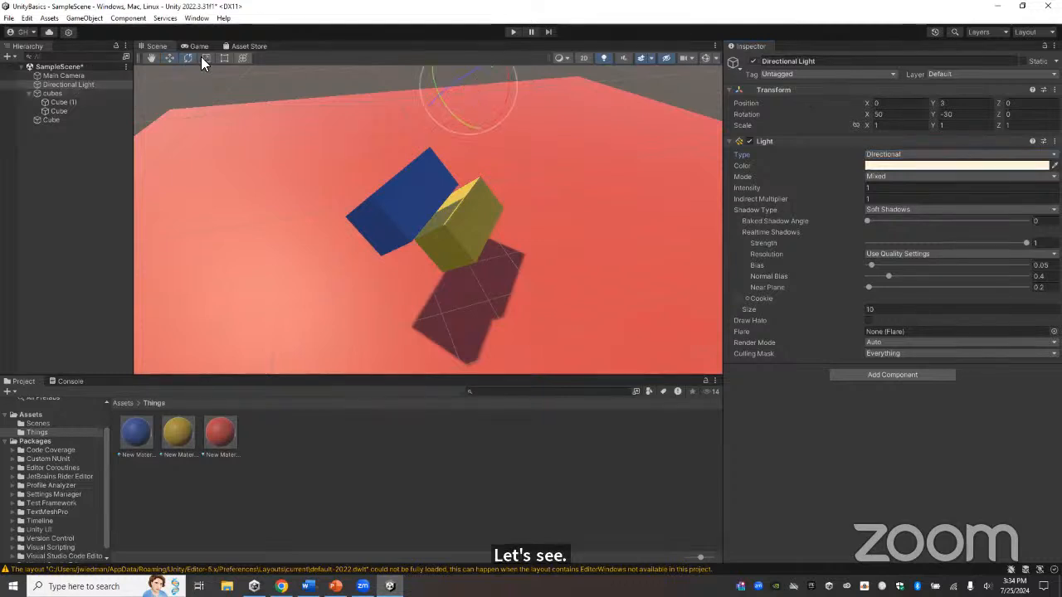
pyautogui.keyDown('alt'); pyautogui.moveTo(626, 170); pyautogui.dragTo(540, 155); pyautogui.keyUp('alt')
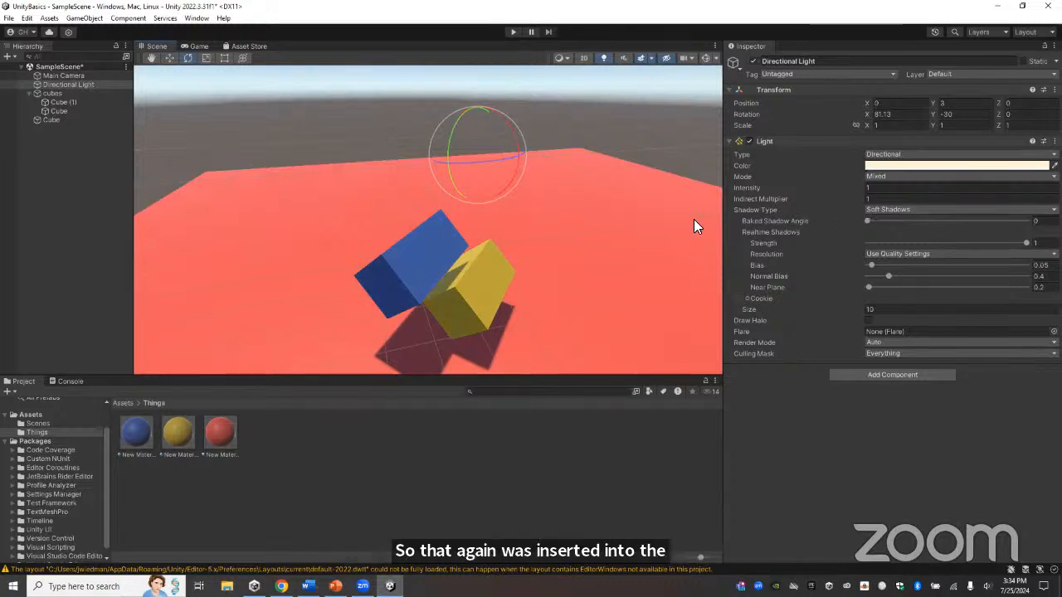
# - Add a point light to the scene
pyautogui.click(78, 20)
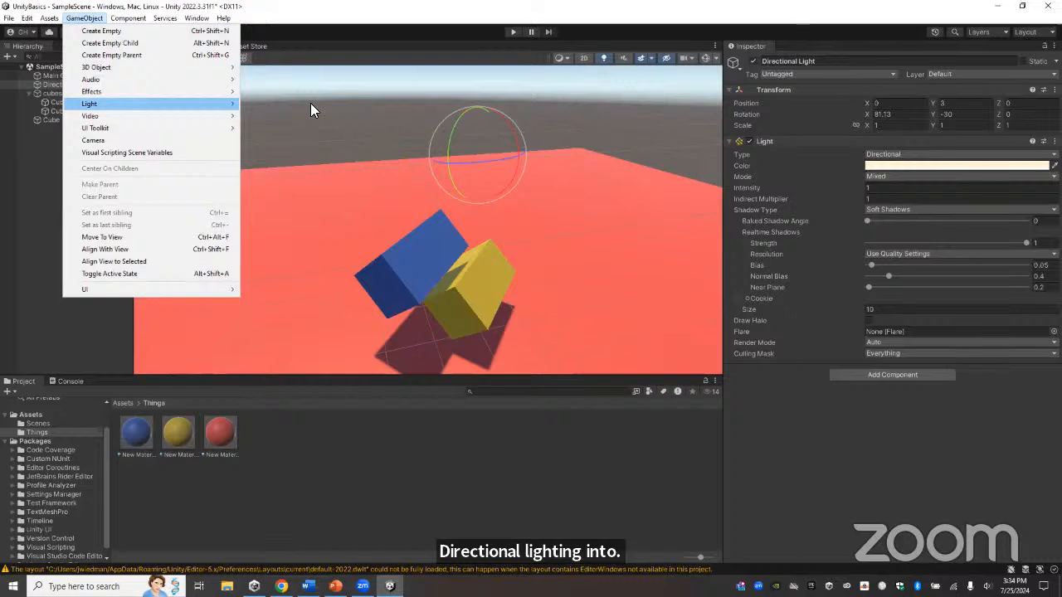
pyautogui.moveTo(278, 101)
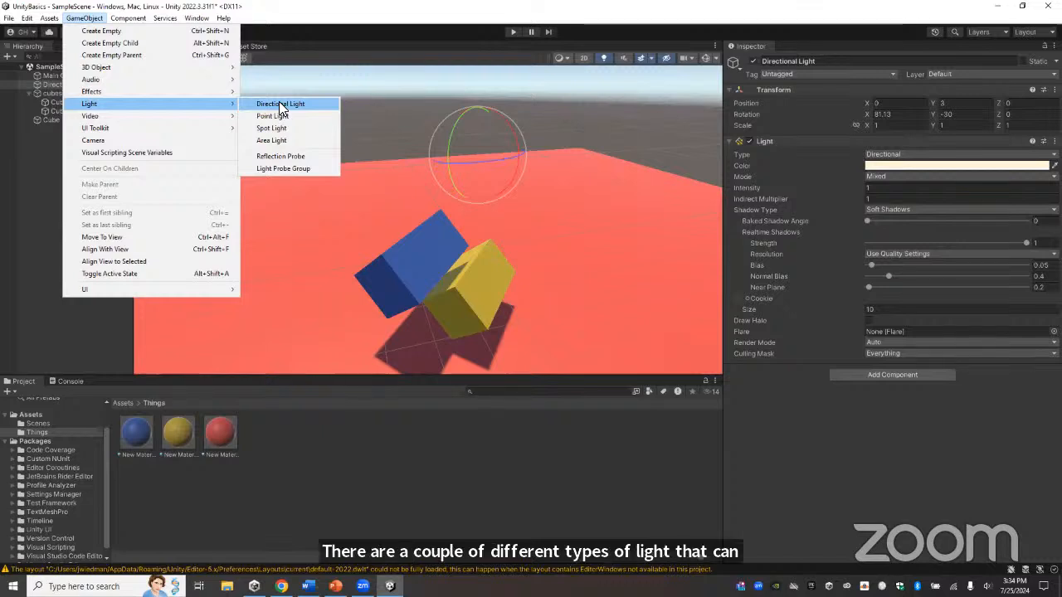
pyautogui.click(275, 116)
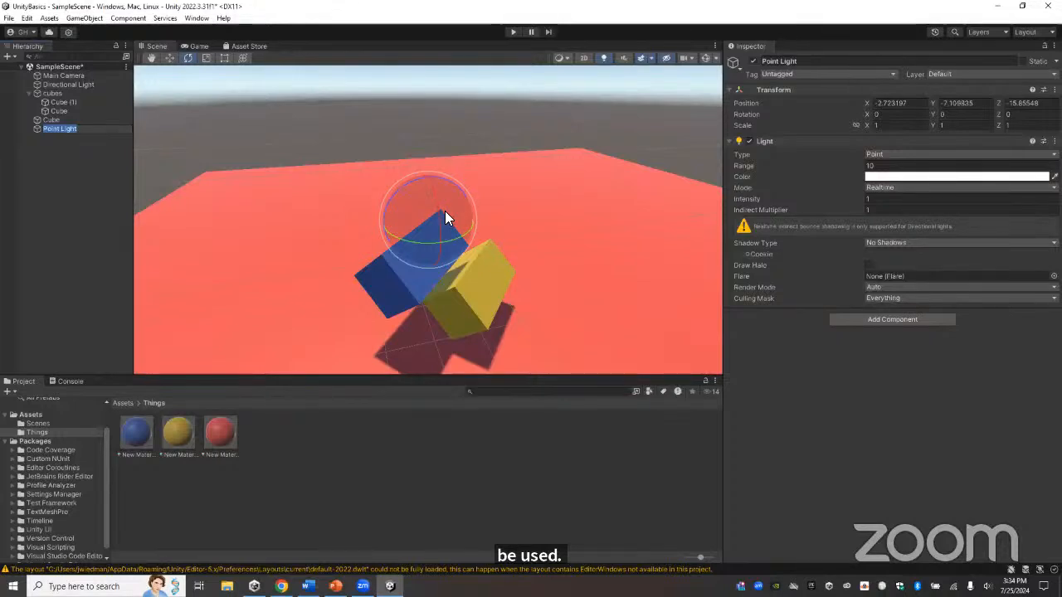
# - Move the point light freehand beside the cubes, just above the red floor, to about X 2.12, Y 0.05, Z 2.08
pyautogui.click(169, 58)
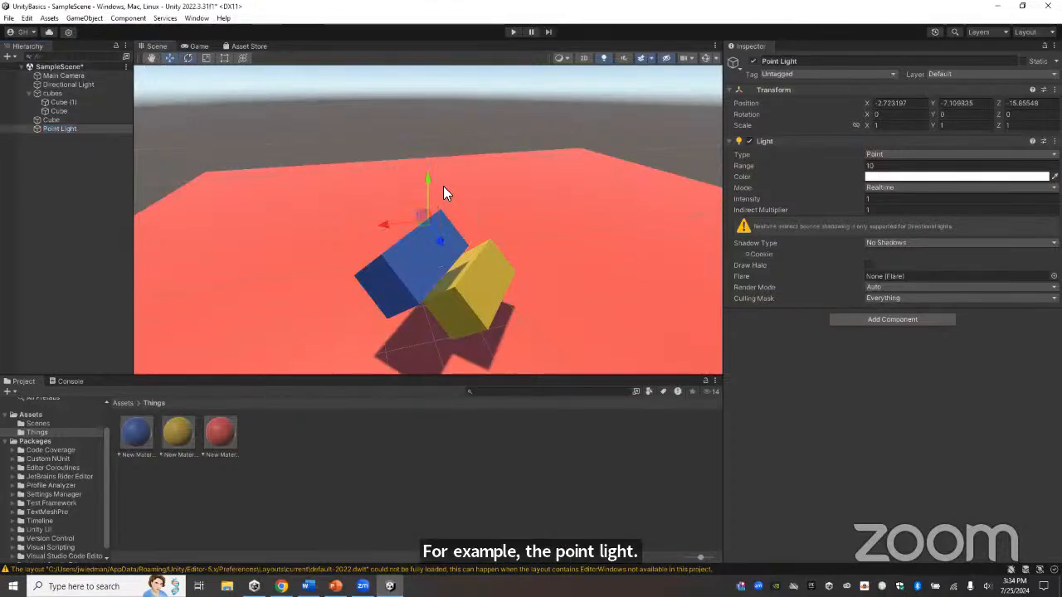
pyautogui.moveTo(428, 177); pyautogui.dragTo(426, 264)
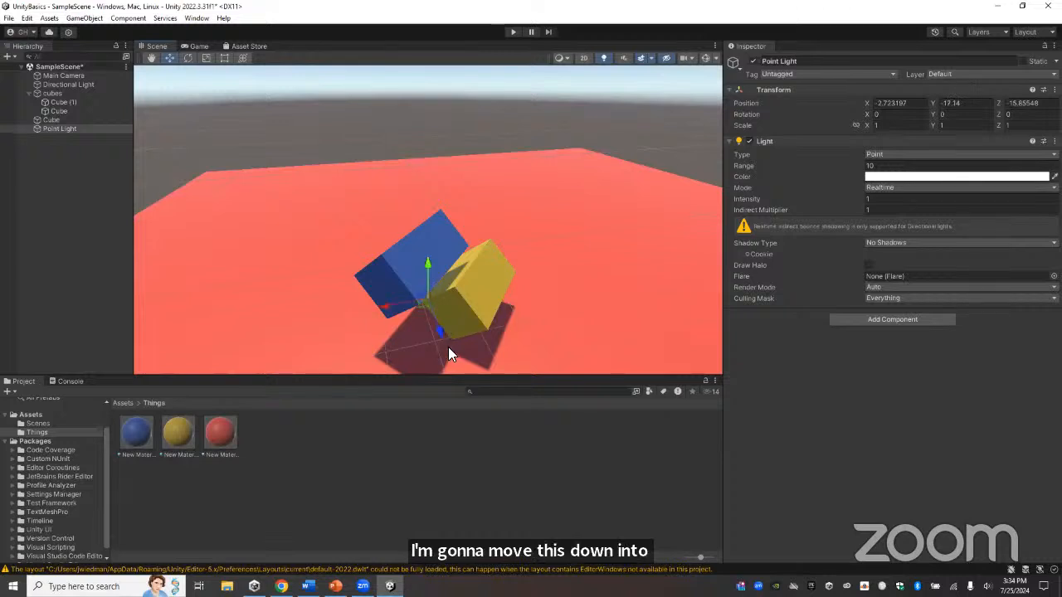
pyautogui.scroll(-5, 448, 347)
pyautogui.scroll(-5, 450, 353)
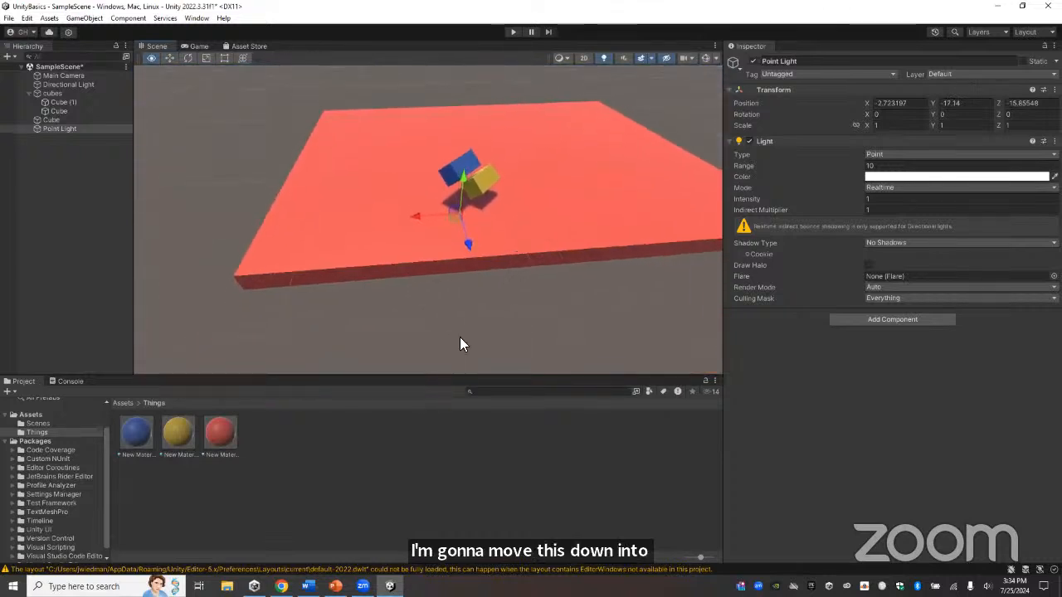
pyautogui.scroll(8, 473, 306)
pyautogui.moveTo(478, 184); pyautogui.dragTo(492, 58)
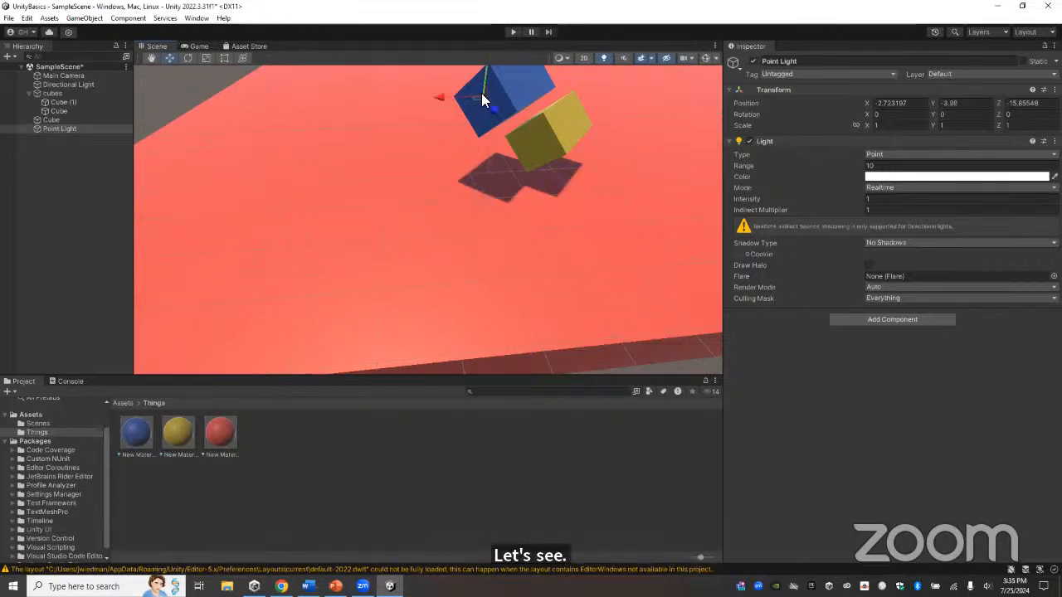
pyautogui.moveTo(493, 114); pyautogui.dragTo(524, 187)
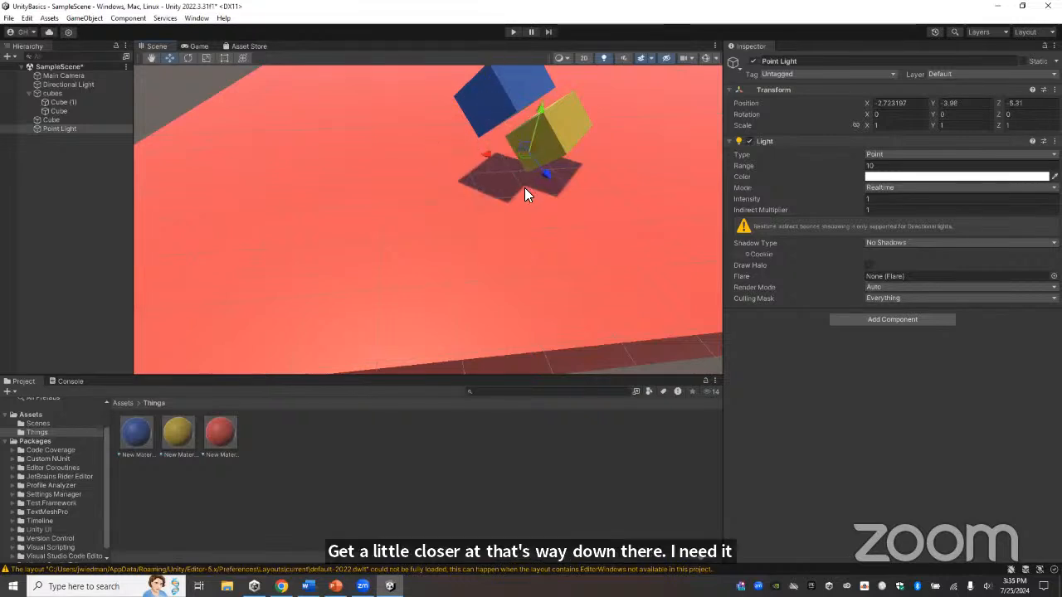
pyautogui.moveTo(532, 142); pyautogui.dragTo(552, 31)
pyautogui.moveTo(640, 169); pyautogui.dragTo(628, 136, button='right')
pyautogui.moveTo(565, 146); pyautogui.dragTo(453, 204)
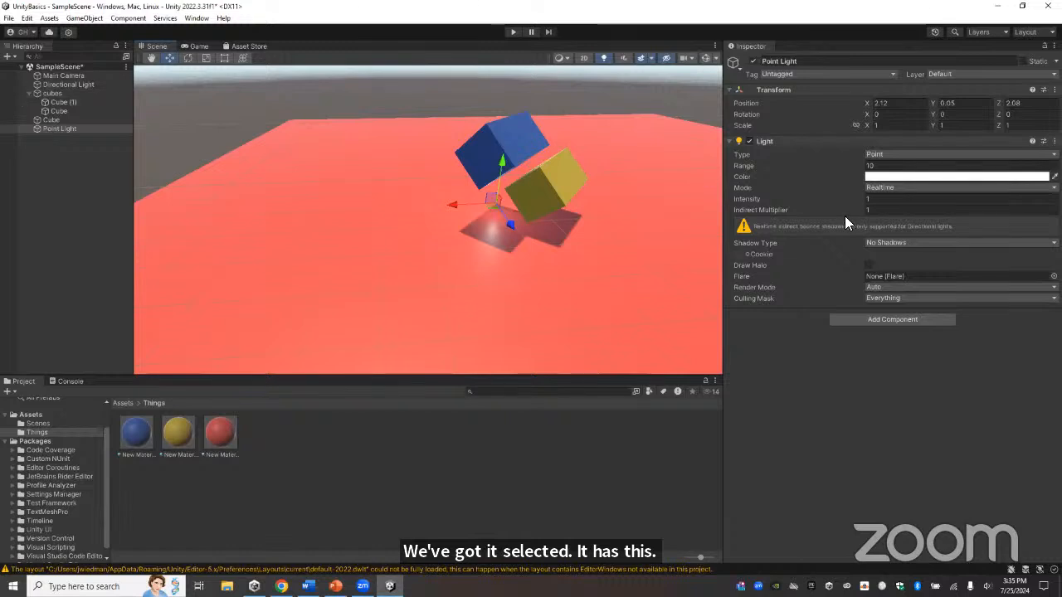
# - Set the point light's color to purple, hexadecimal CE62F3
pyautogui.click(891, 177)
pyautogui.click(907, 286)
pyautogui.click(962, 242)
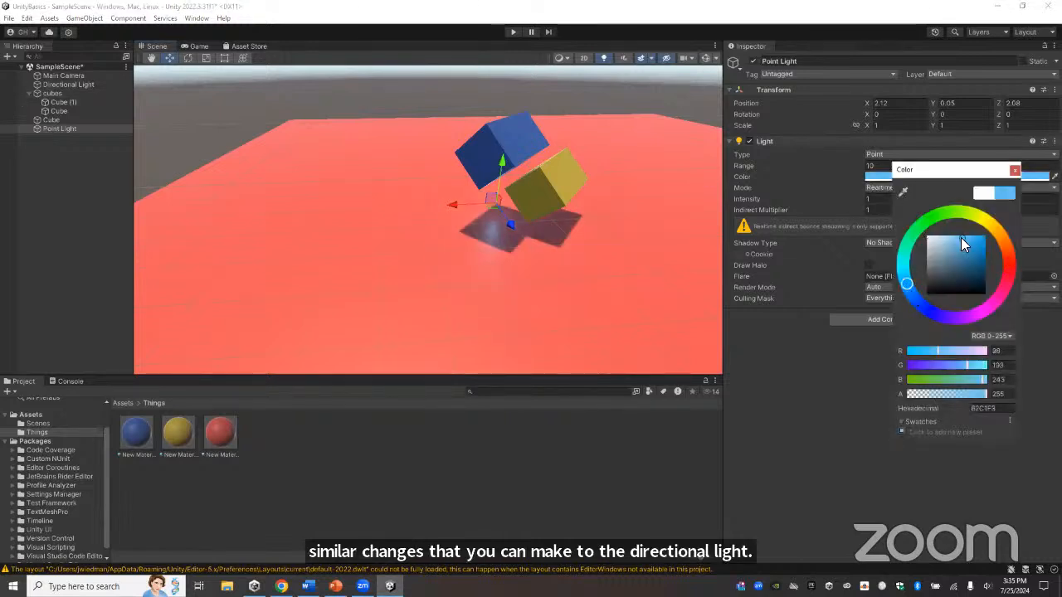
pyautogui.click(969, 319)
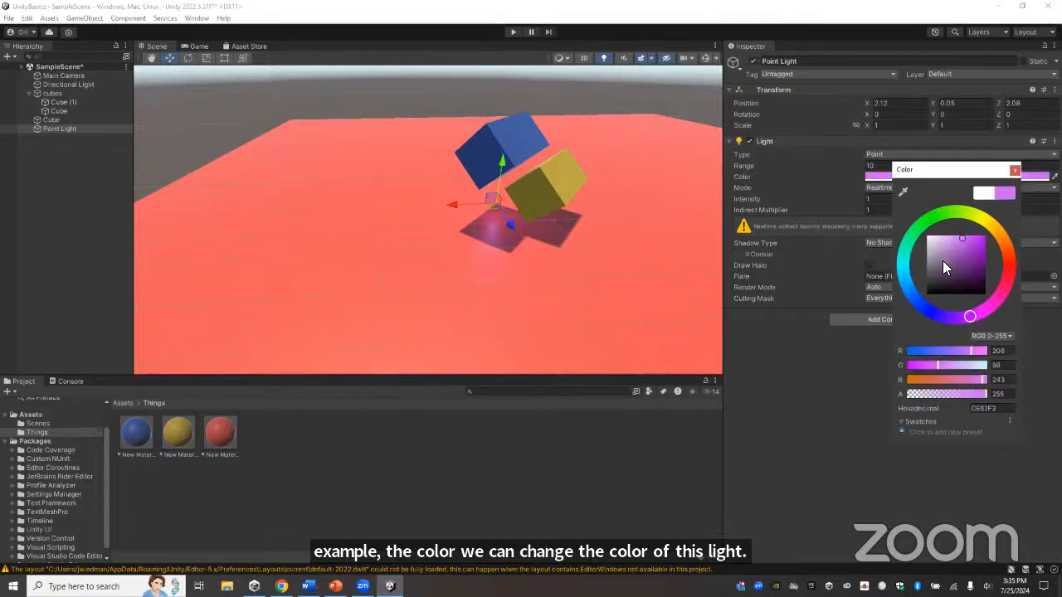
pyautogui.click(1018, 171)
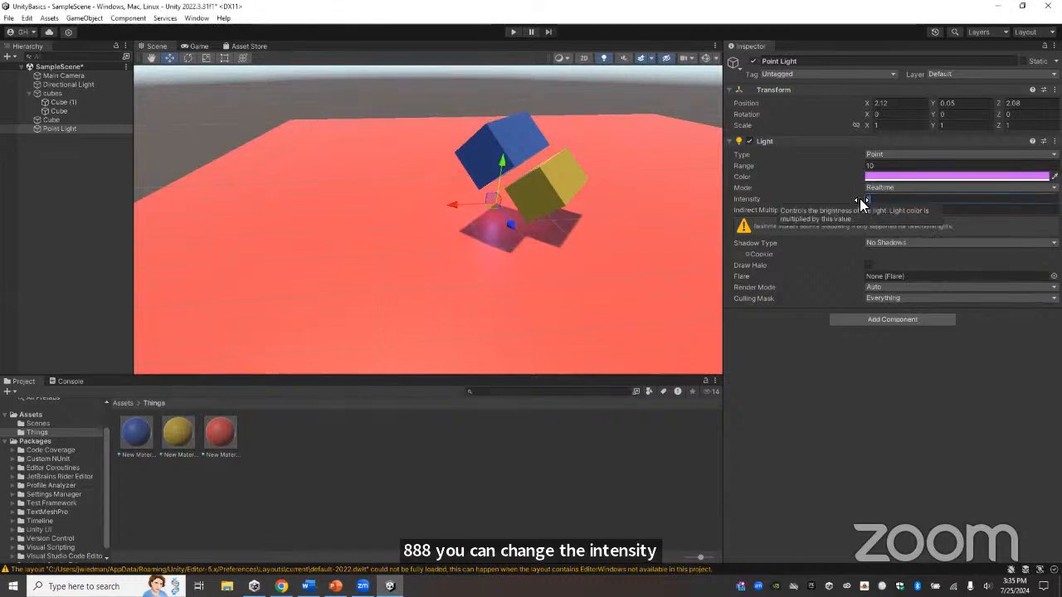
# - Set the point light's intensity to 10 and raise the light to about Y 0.47
pyautogui.write('10')
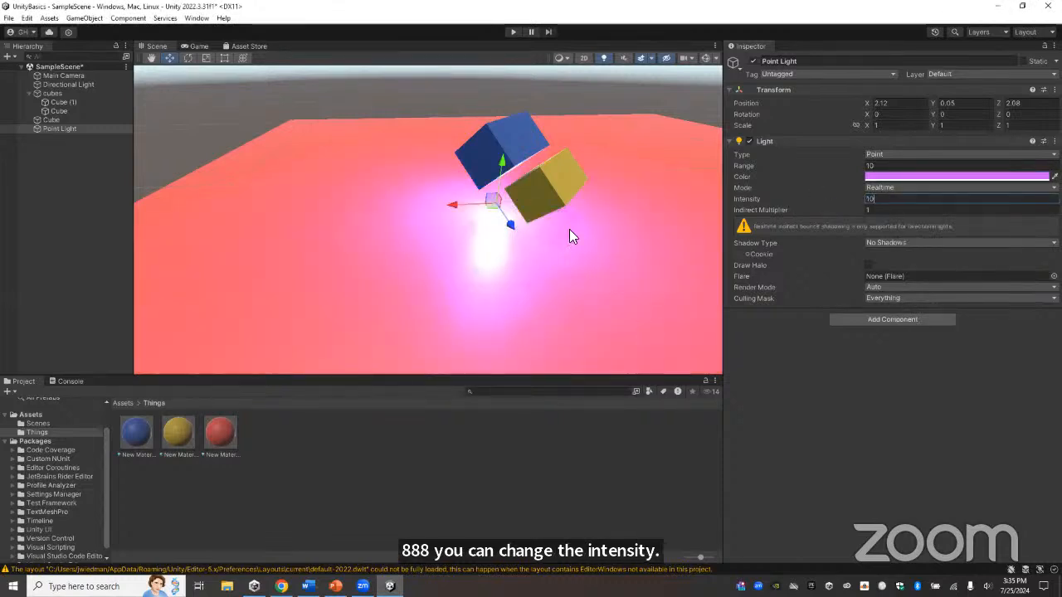
pyautogui.moveTo(503, 171); pyautogui.dragTo(506, 155)
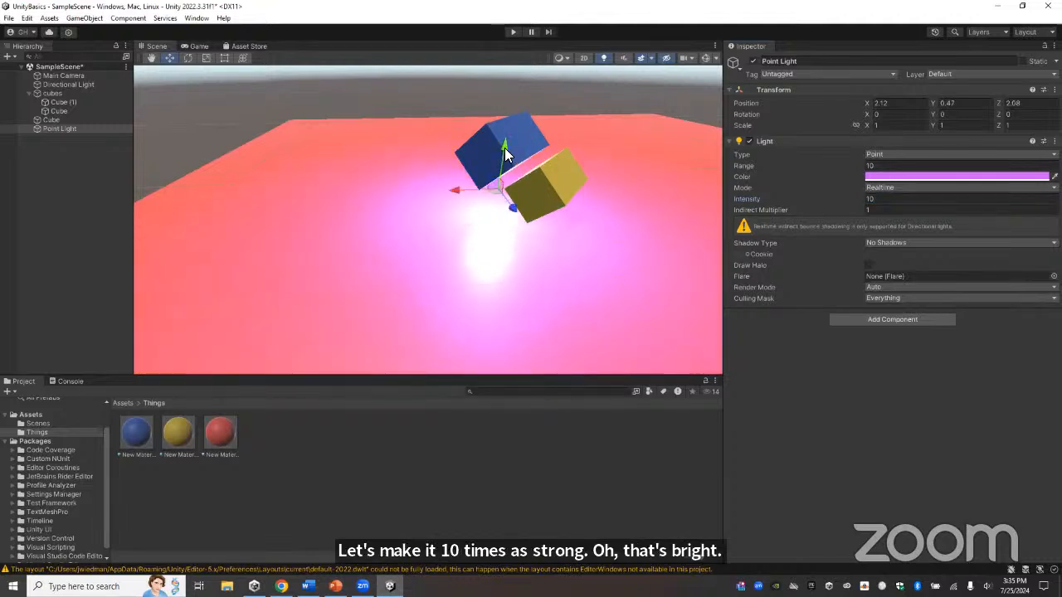
pyautogui.click(876, 200)
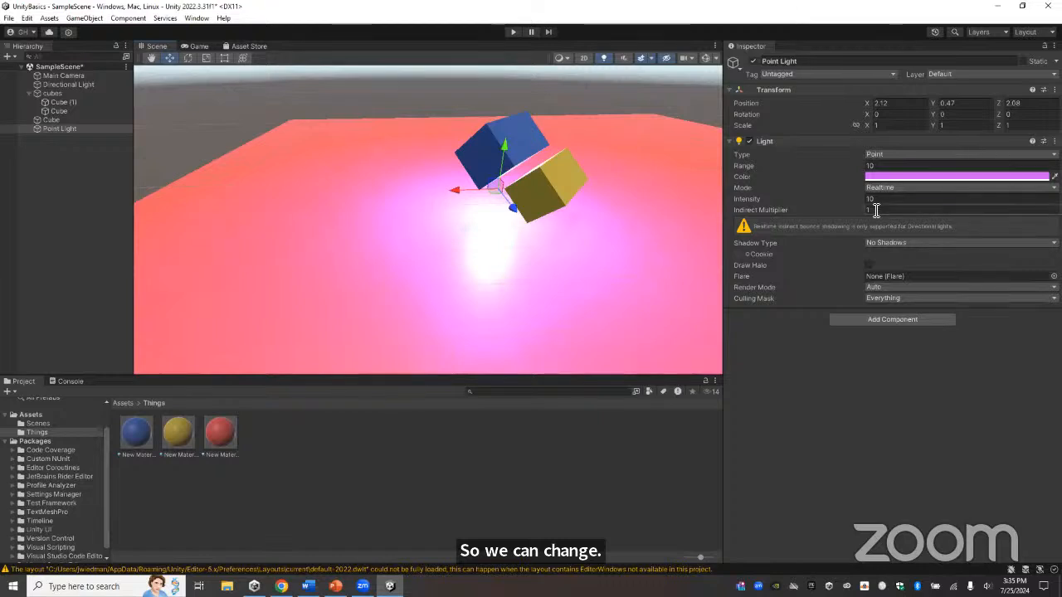
# - Set the point light's intensity to 1 and add a spot light to the scene
pyautogui.write('1')
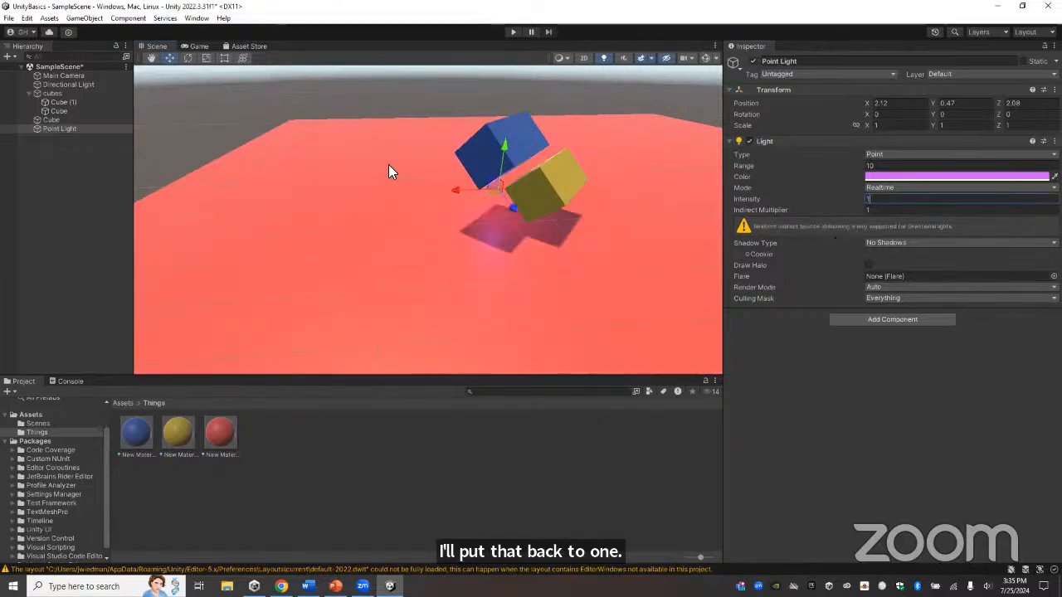
pyautogui.click(84, 19)
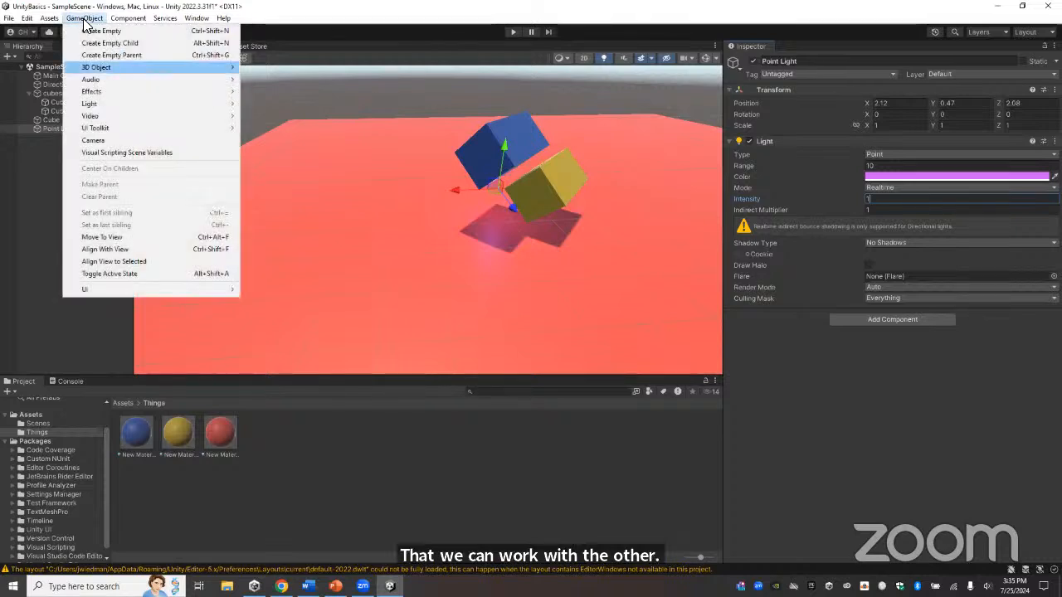
pyautogui.moveTo(121, 104)
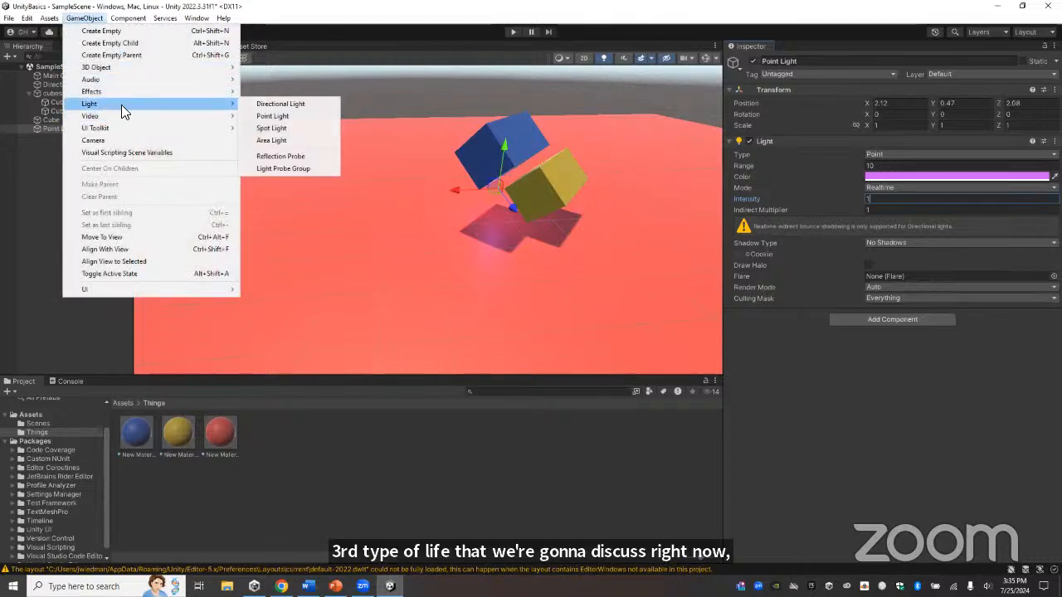
pyautogui.click(272, 129)
# - Move the spot light beside the cubes to about X 2.17, Y 0.48, Z 2.9 and widen its spot angle to about 56.6
pyautogui.moveTo(421, 239); pyautogui.dragTo(516, 218)
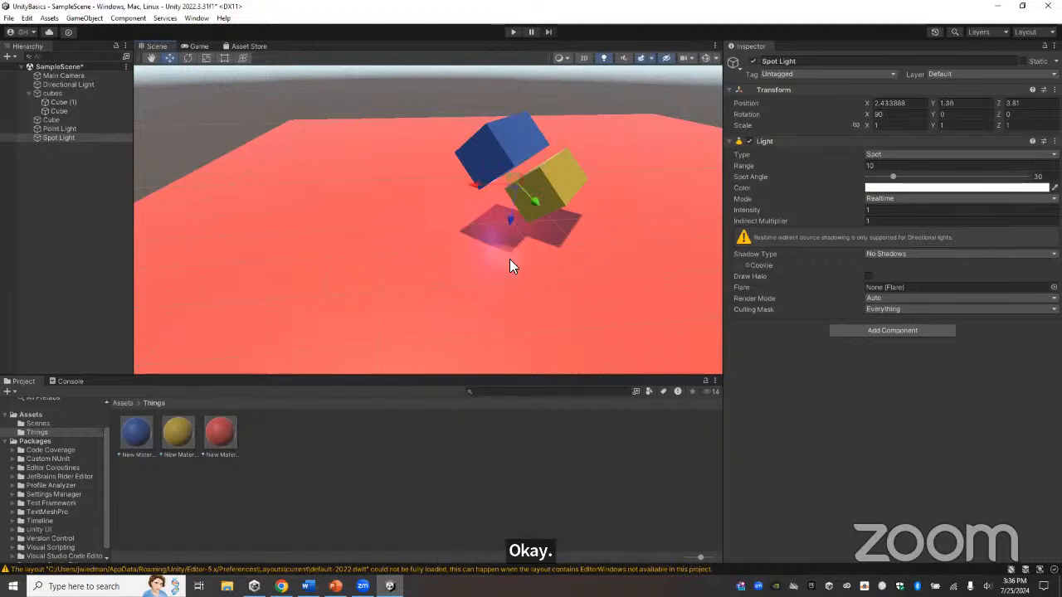
pyautogui.moveTo(530, 201); pyautogui.dragTo(469, 168)
pyautogui.moveTo(507, 200); pyautogui.dragTo(504, 233)
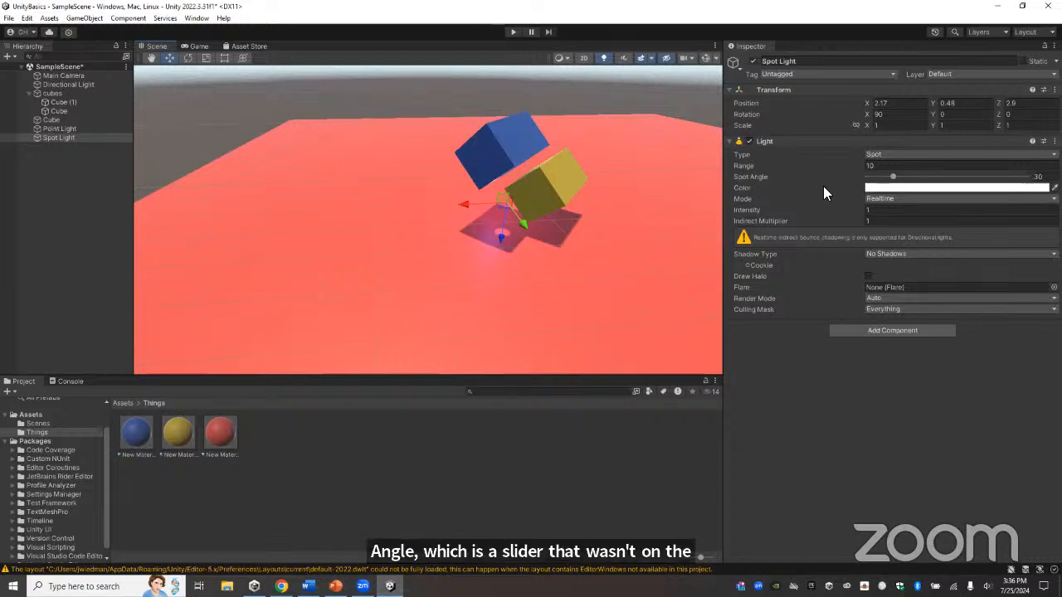
pyautogui.moveTo(893, 179); pyautogui.dragTo(917, 180)
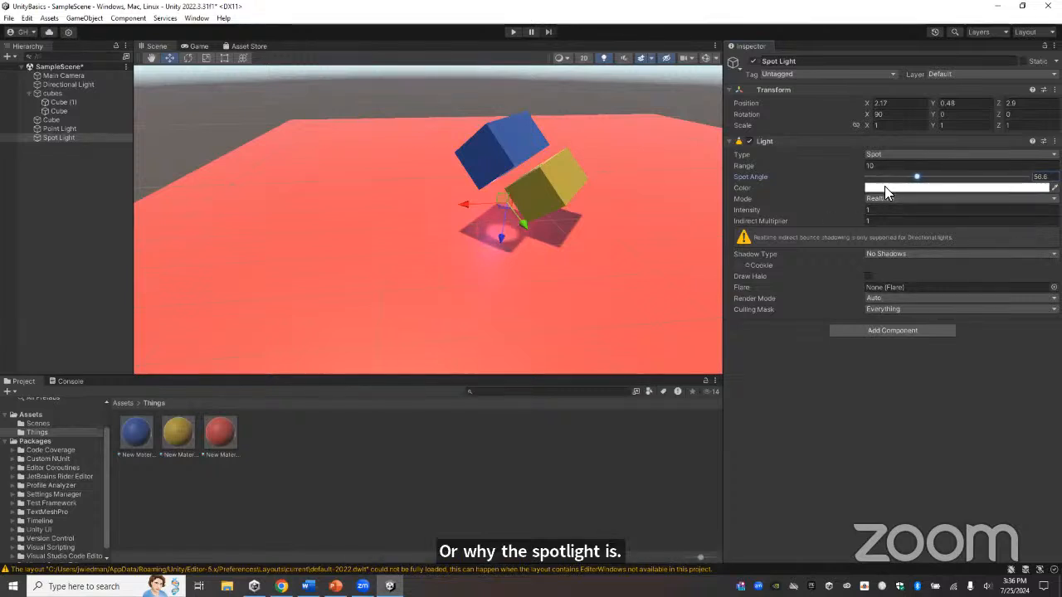
# - Tilt the spot light to about 142.4 degrees around X and move it freehand to about X 1.99, Y -0.05, Z 3.23
pyautogui.click(187, 57)
pyautogui.moveTo(519, 170); pyautogui.dragTo(508, 246)
pyautogui.click(169, 57)
pyautogui.moveTo(468, 208); pyautogui.dragTo(525, 270)
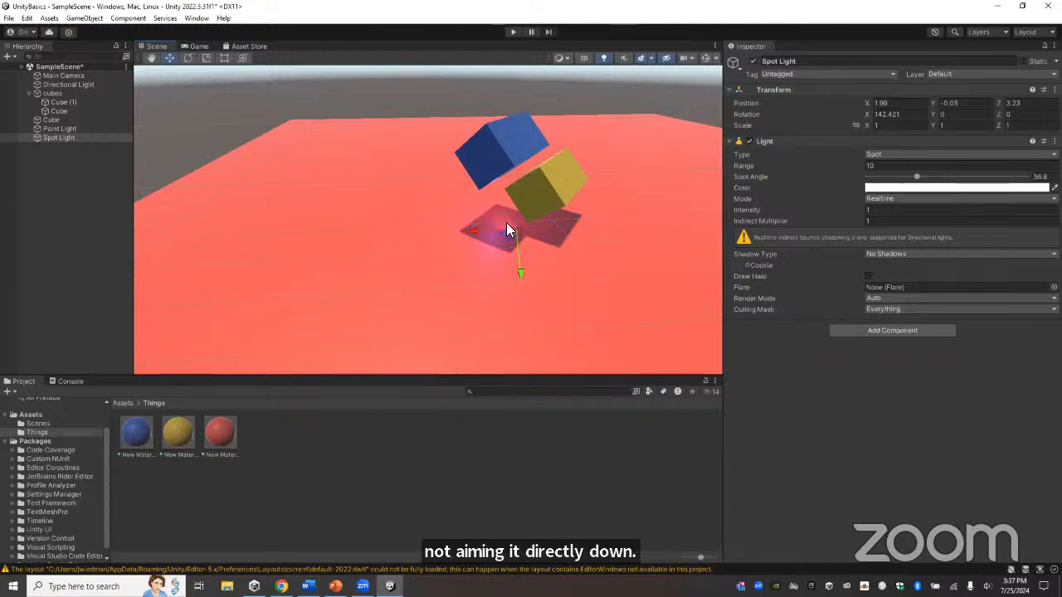
pyautogui.click(83, 17)
pyautogui.moveTo(110, 106)
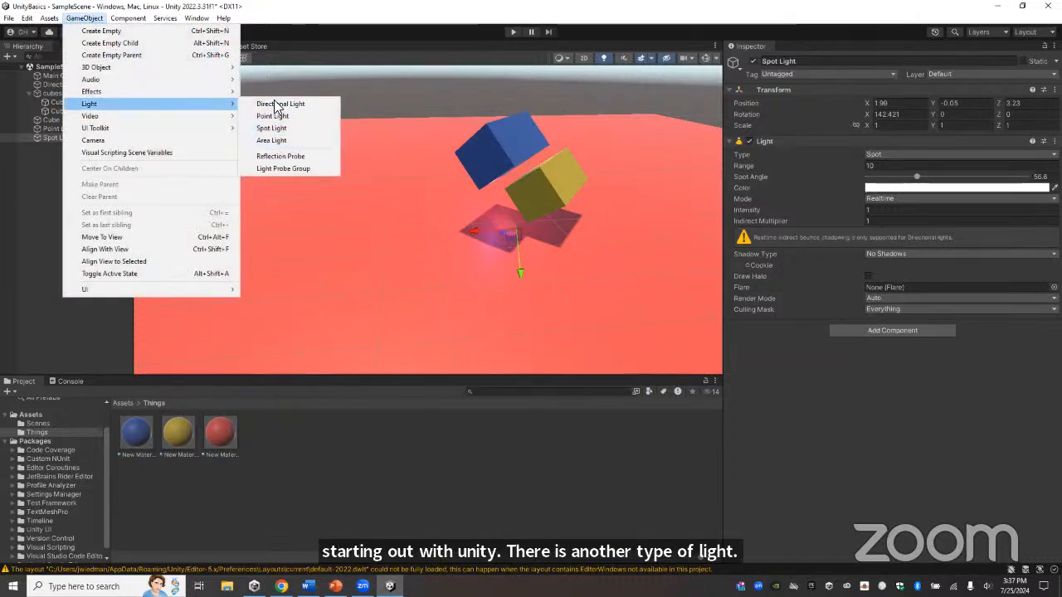
pyautogui.press('Escape')
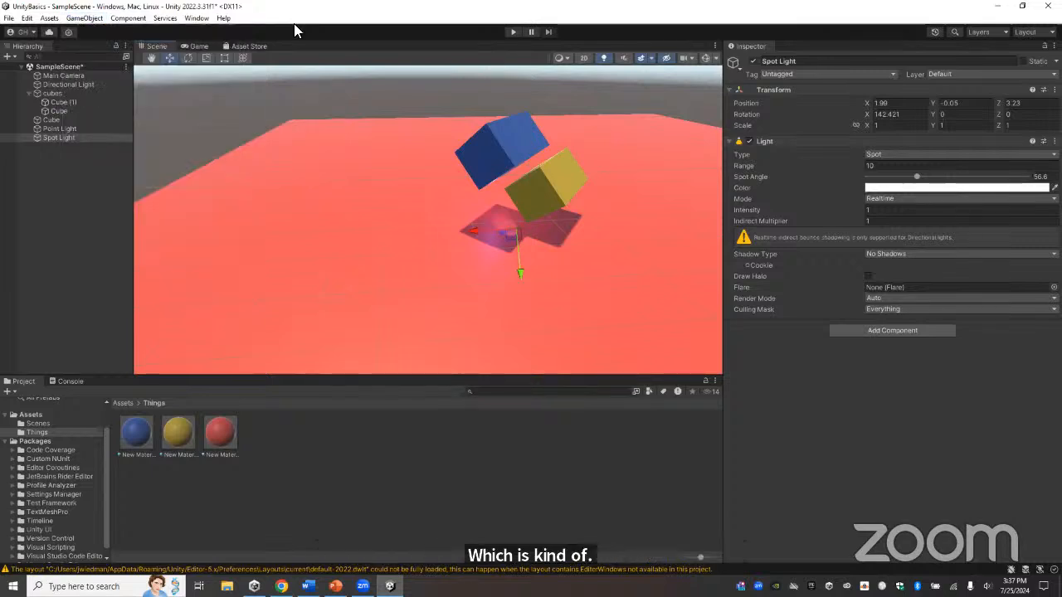
pyautogui.hotkey('alt', 'Tab')
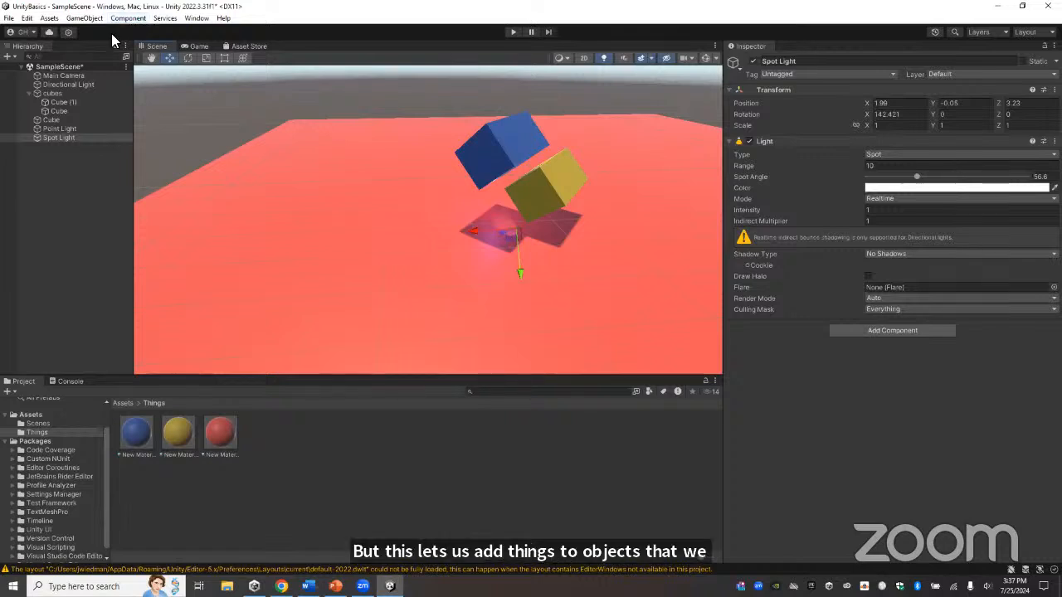
pyautogui.click(49, 120)
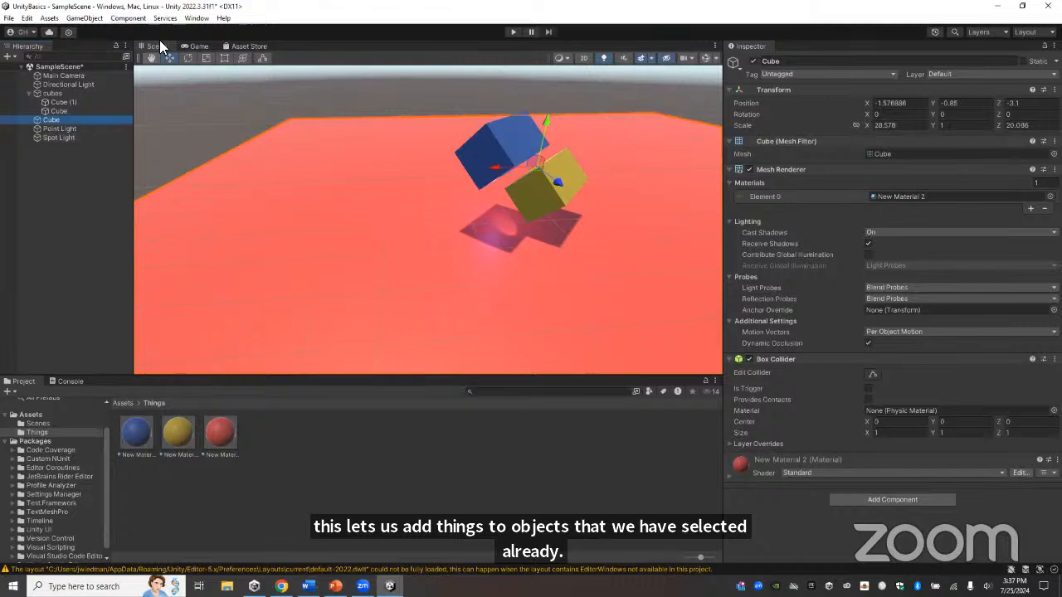
pyautogui.click(135, 19)
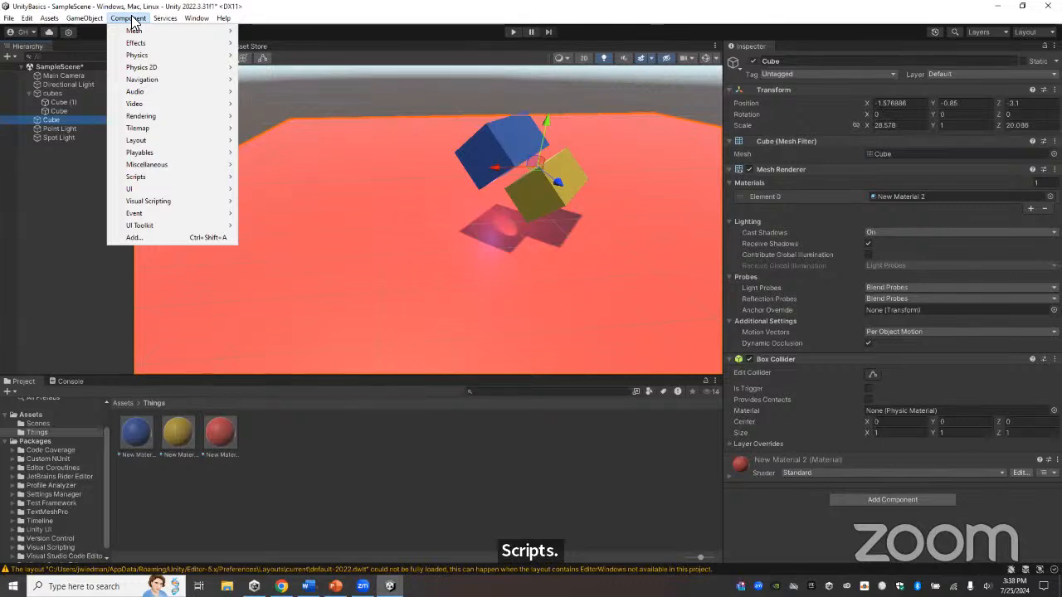
pyautogui.click(50, 93)
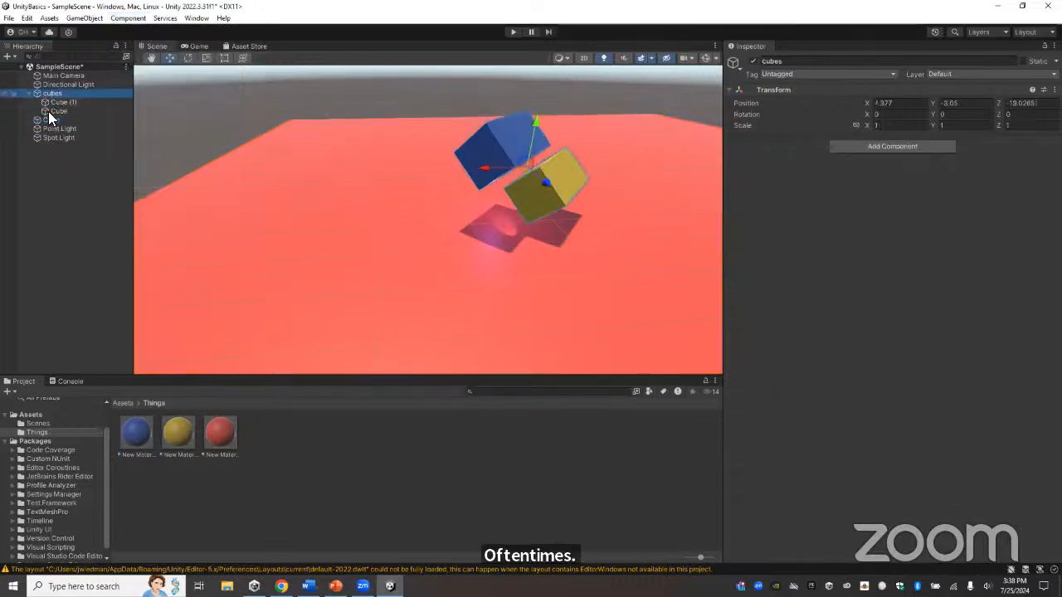
# - Create an empty object at the scene's root level and compare its components with those of the floor cube
pyautogui.rightClick(47, 157)
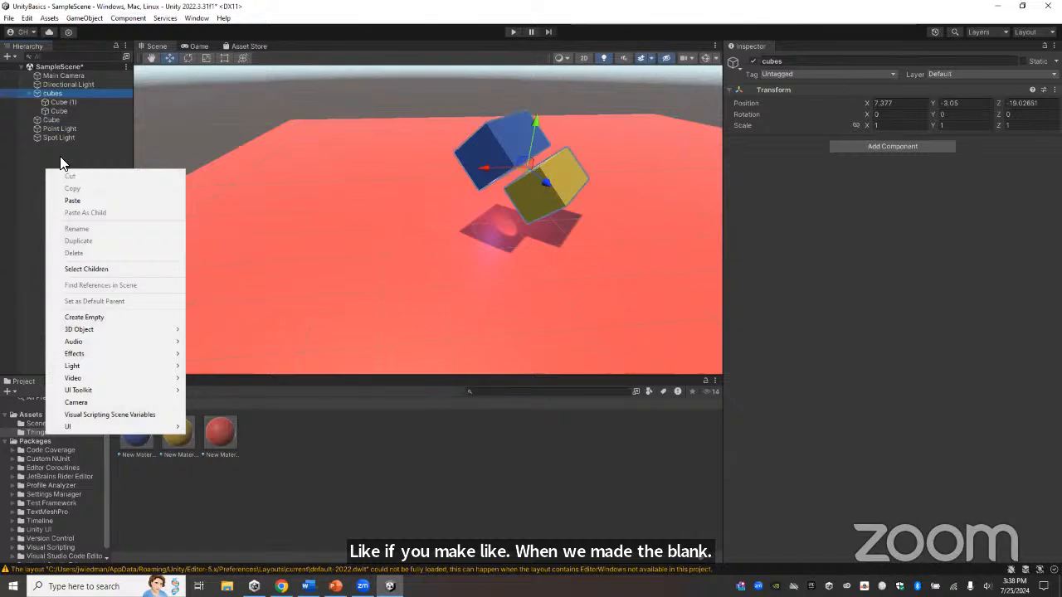
pyautogui.click(83, 317)
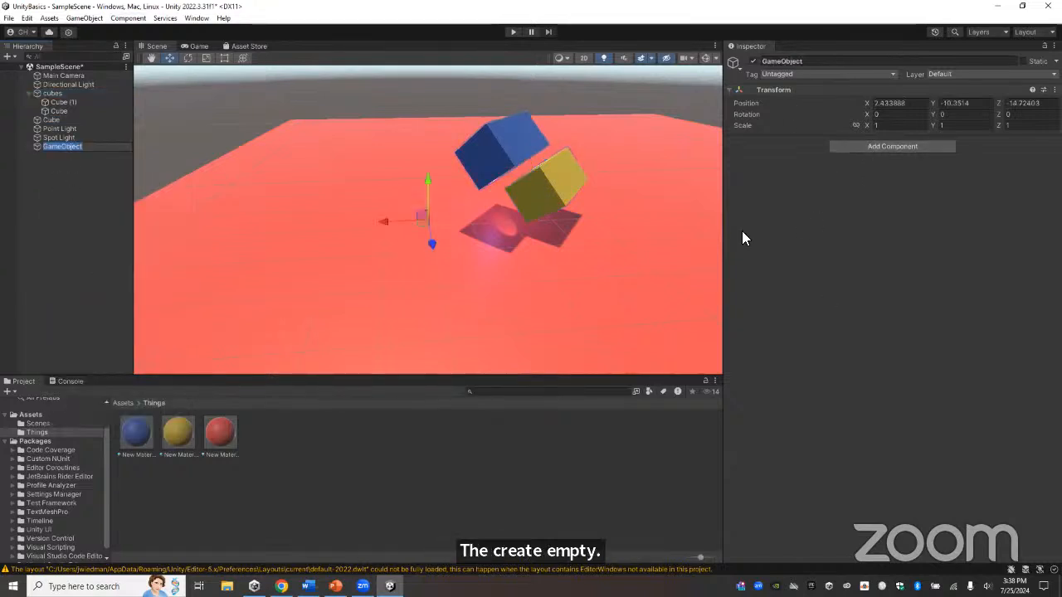
pyautogui.click(62, 120)
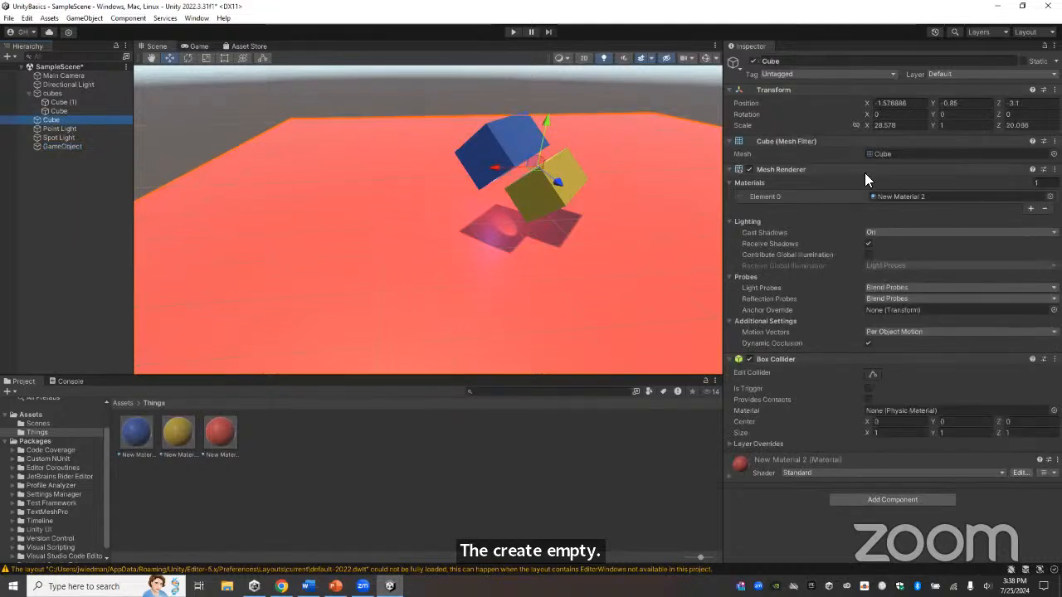
pyautogui.click(75, 146)
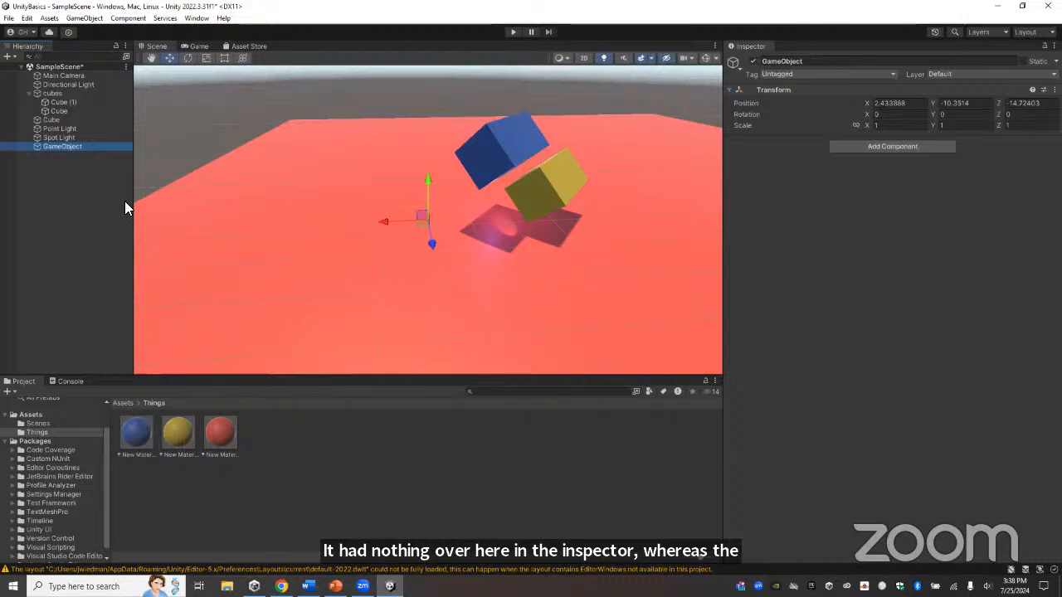
pyautogui.click(128, 18)
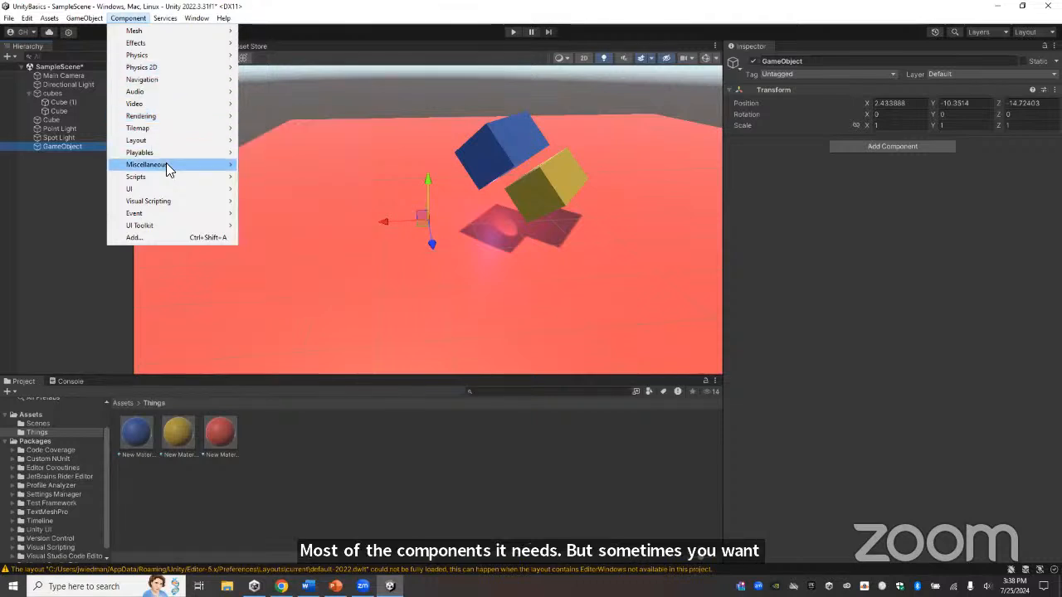
pyautogui.moveTo(163, 179)
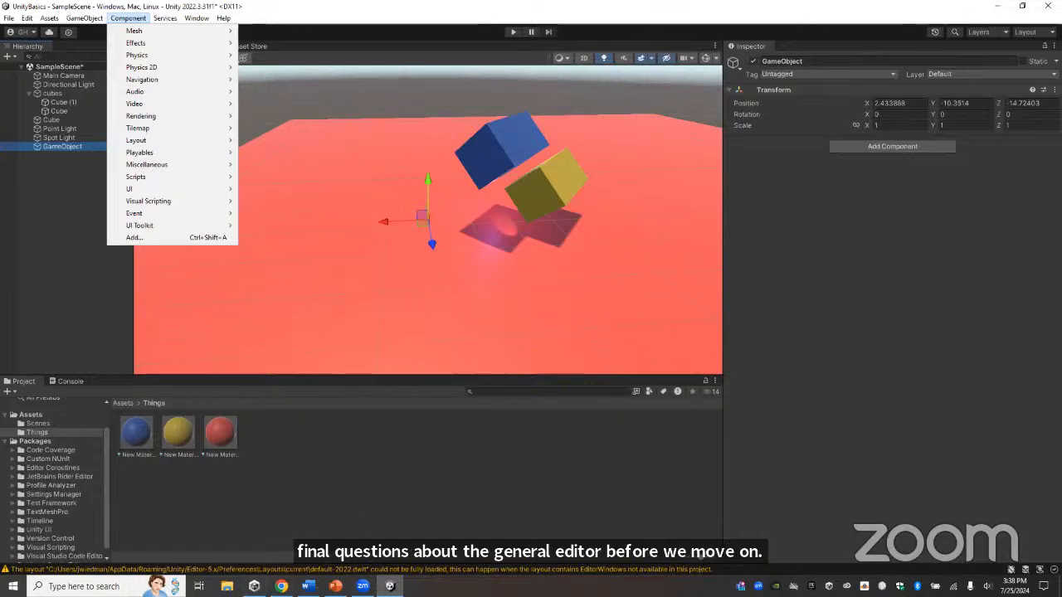
pyautogui.click(407, 488)
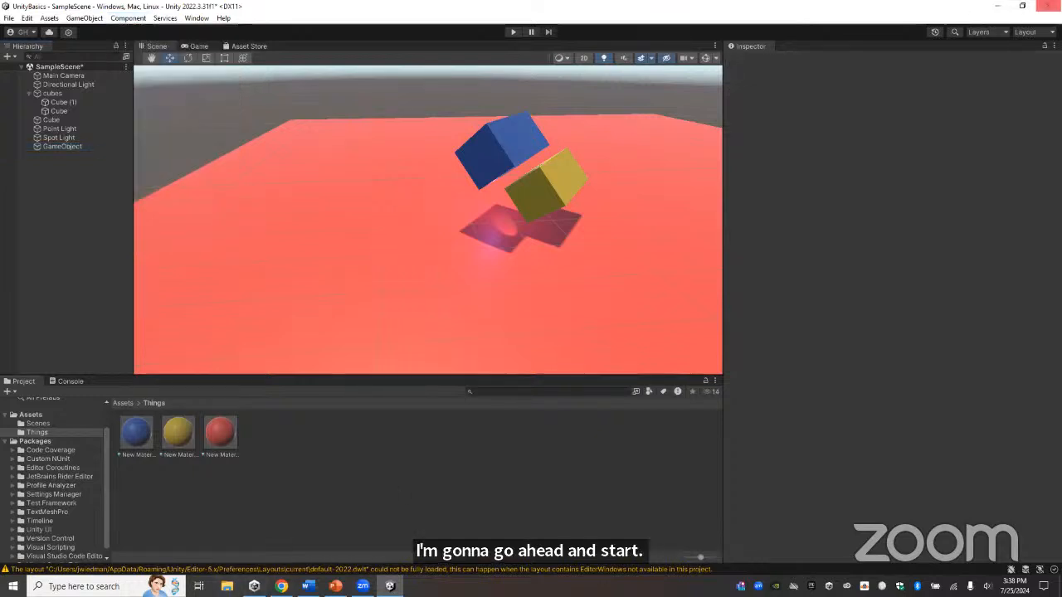
# - Close the UnityBasics project without saving the scene changes and open the project My project (1)
pyautogui.click(1048, 6)
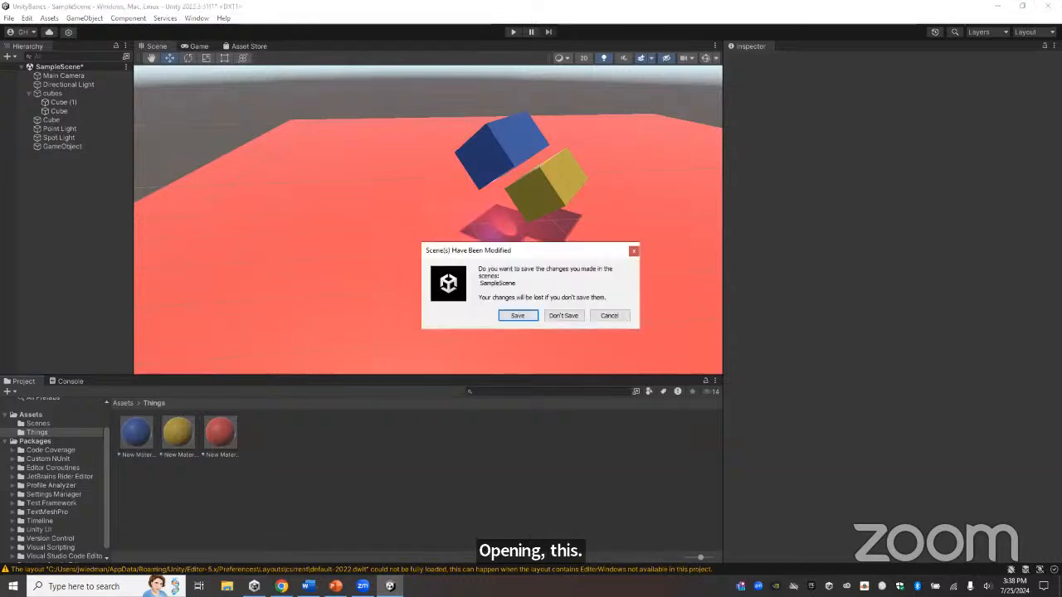
pyautogui.click(568, 315)
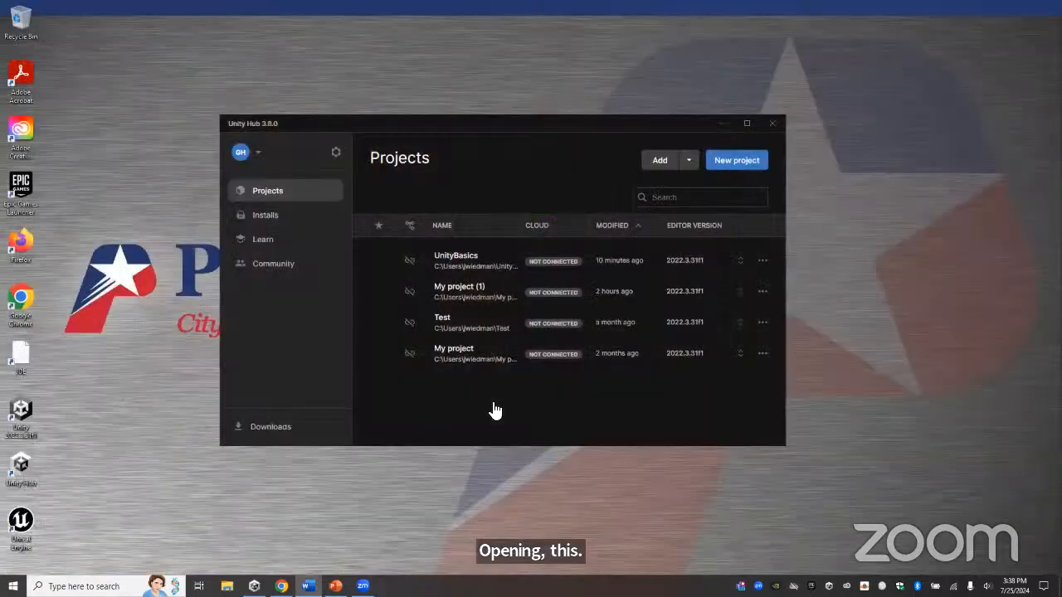
pyautogui.click(519, 294)
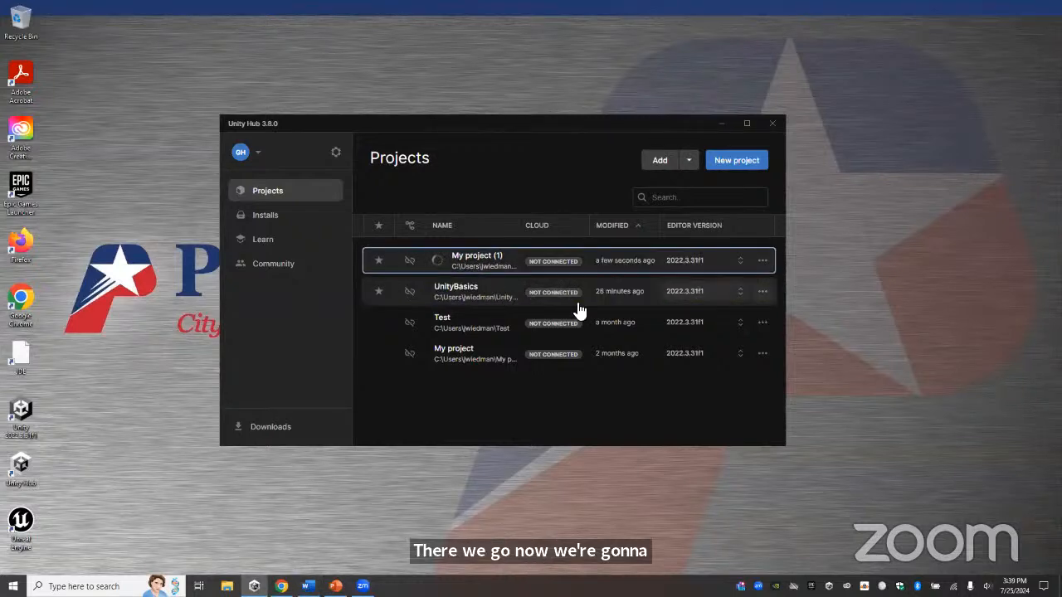
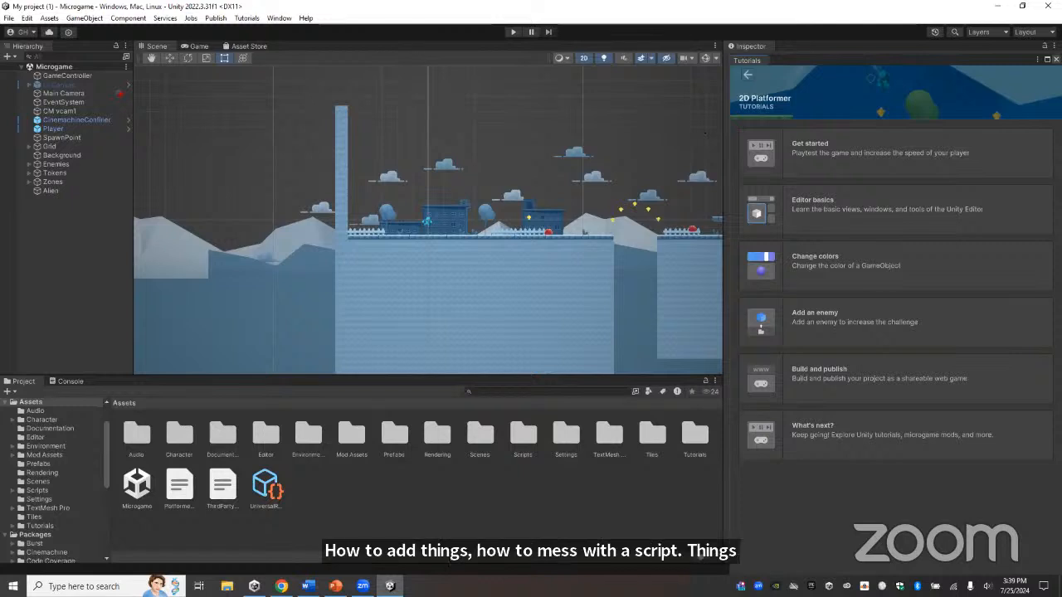
# - Close the 2D Platformer tutorials window
pyautogui.click(1056, 60)
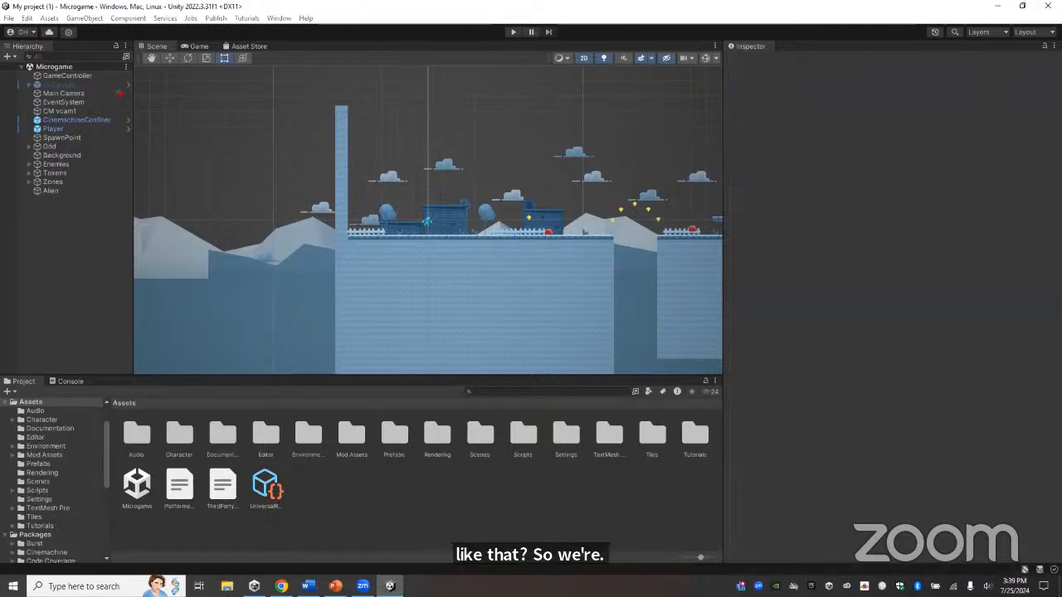
pyautogui.click(616, 316)
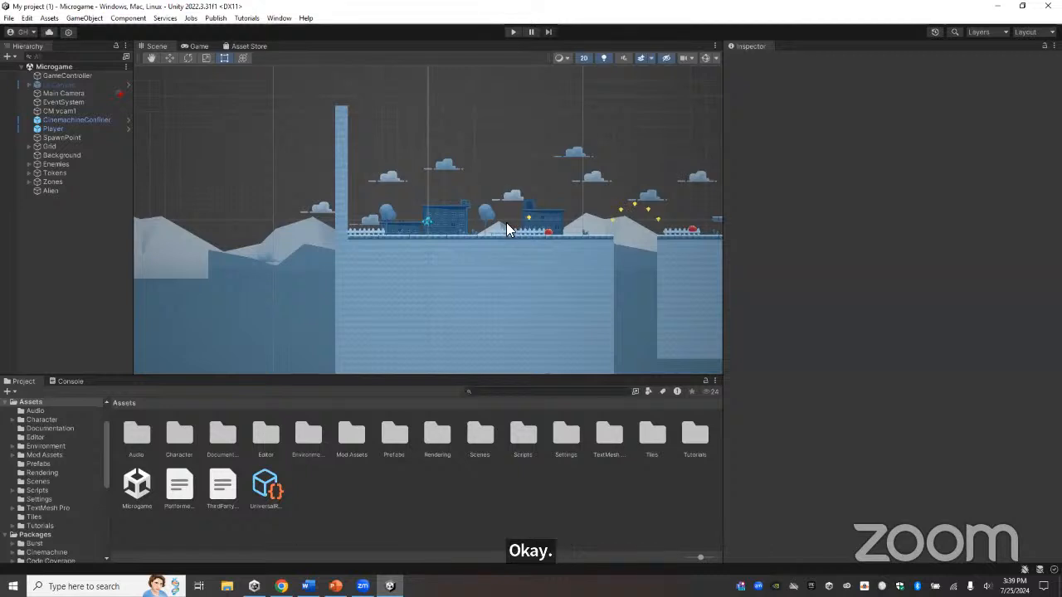
# - Playtest the microgame by running the character back and forth along the ground, and stop the game
pyautogui.click(513, 32)
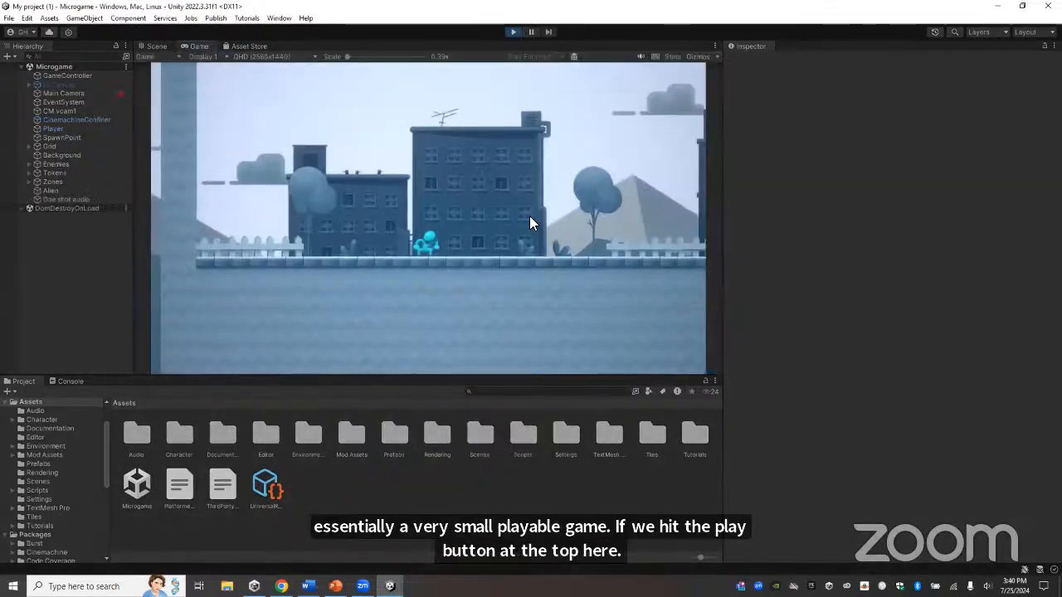
pyautogui.press('Right')
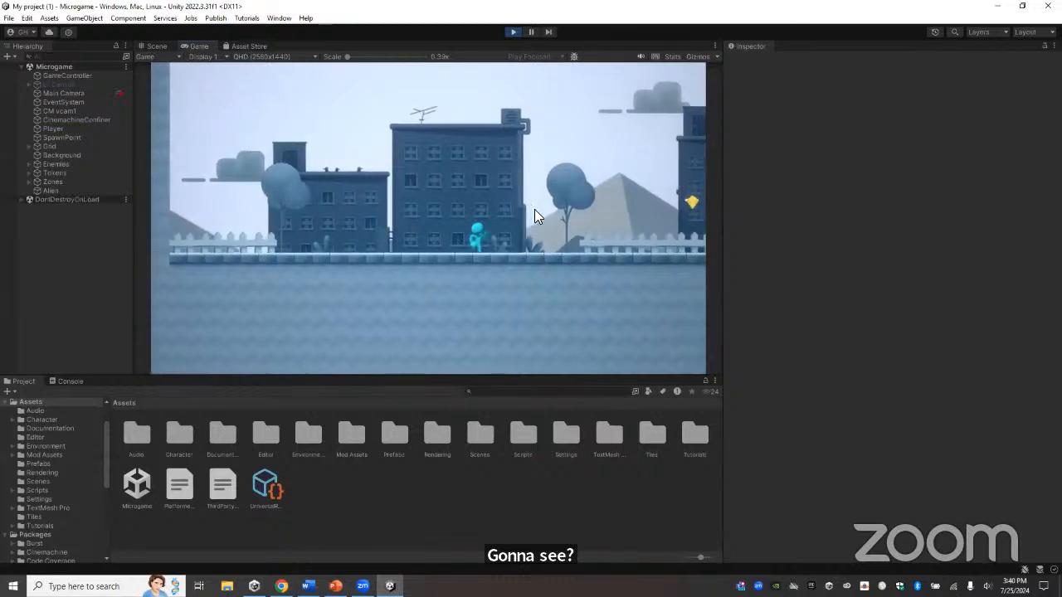
pyautogui.press('Left')
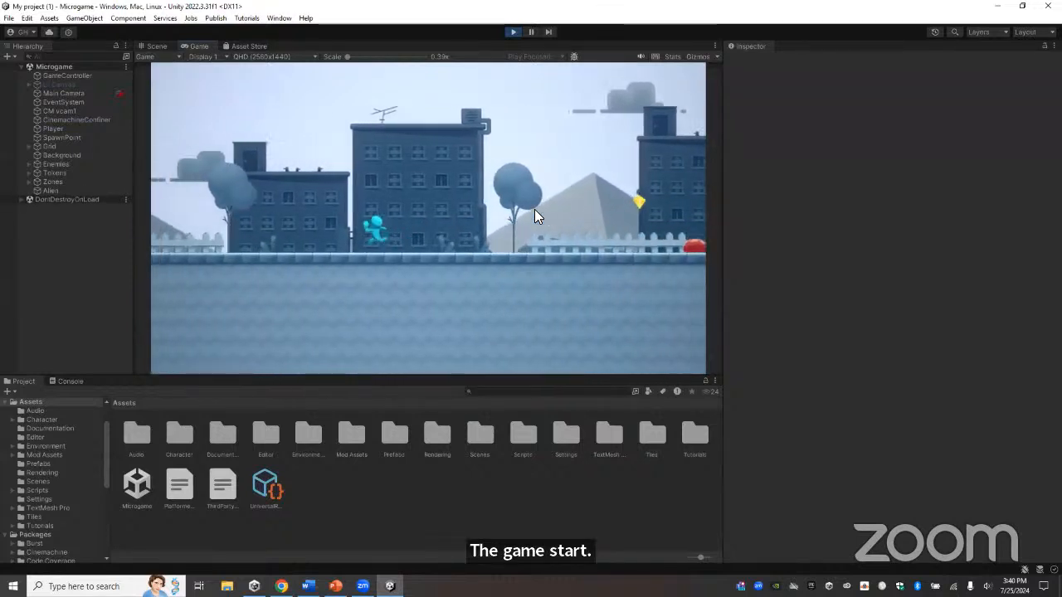
pyautogui.press('Right')
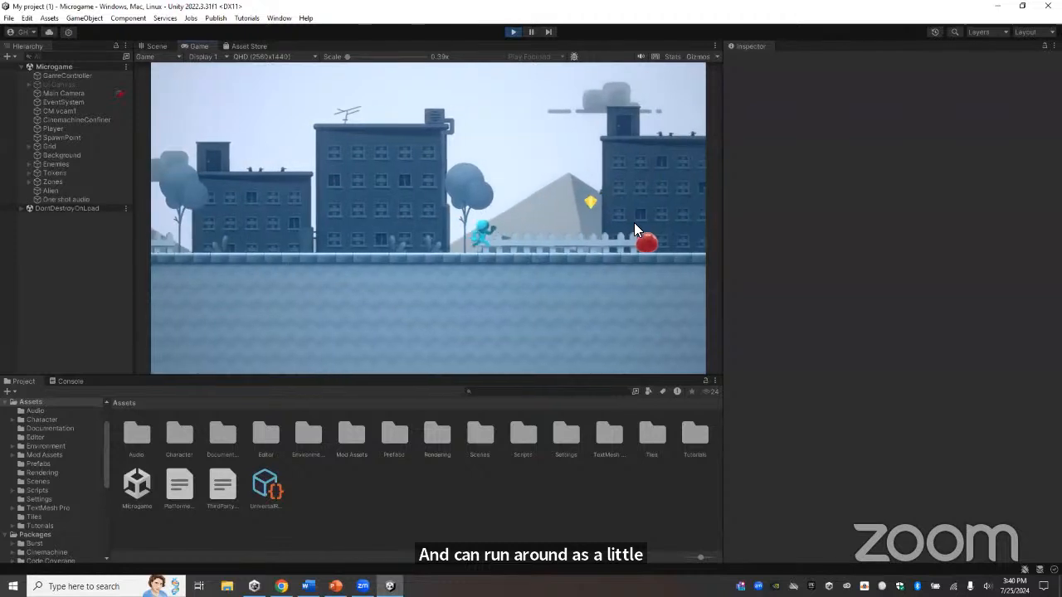
pyautogui.click(514, 31)
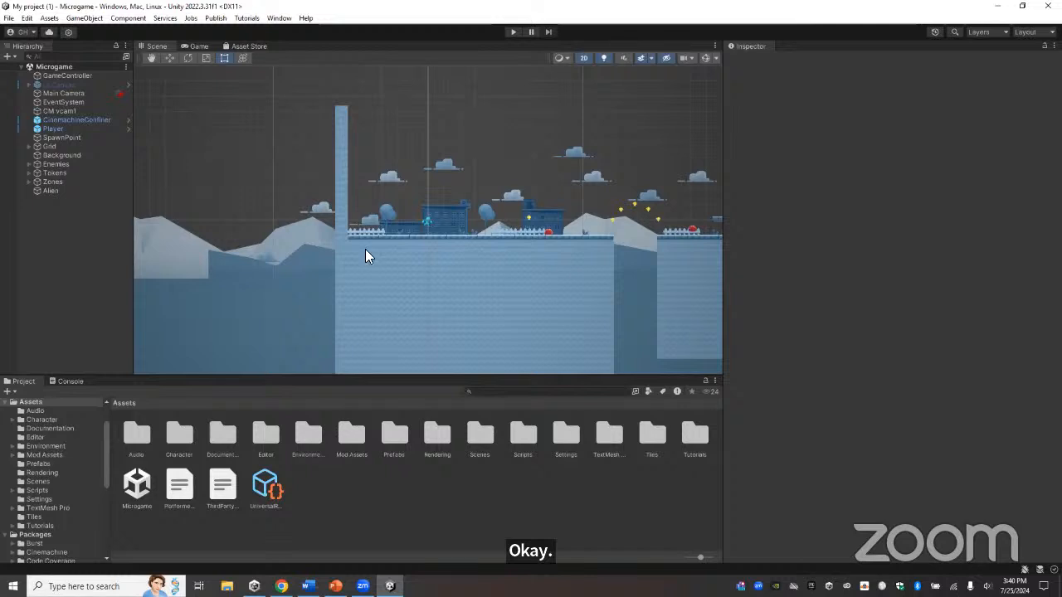
# - Set the player character's max speed to 12 in its Player Controller script component
pyautogui.click(427, 224)
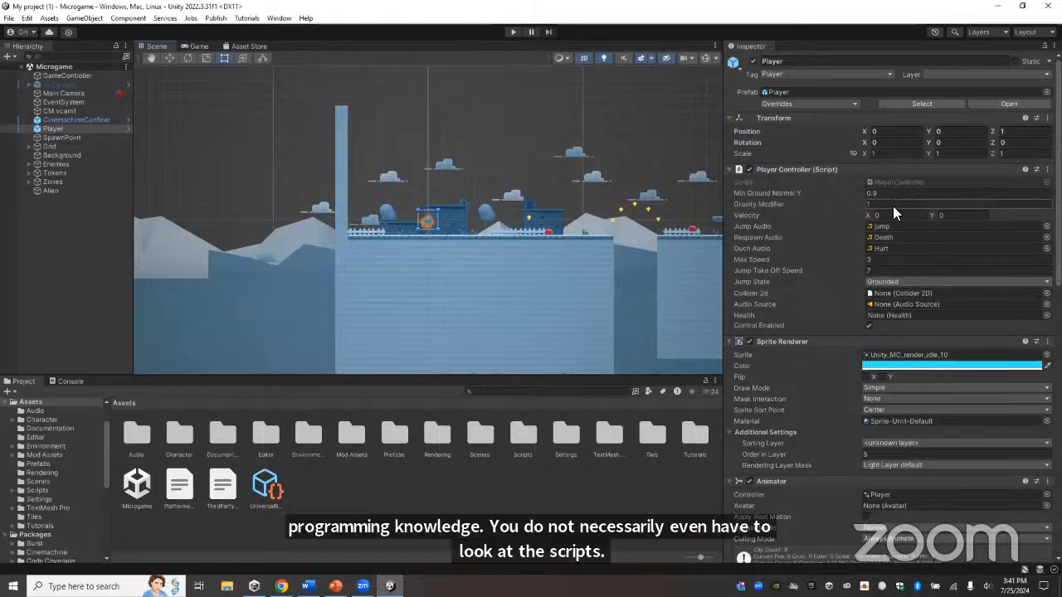
pyautogui.click(878, 257)
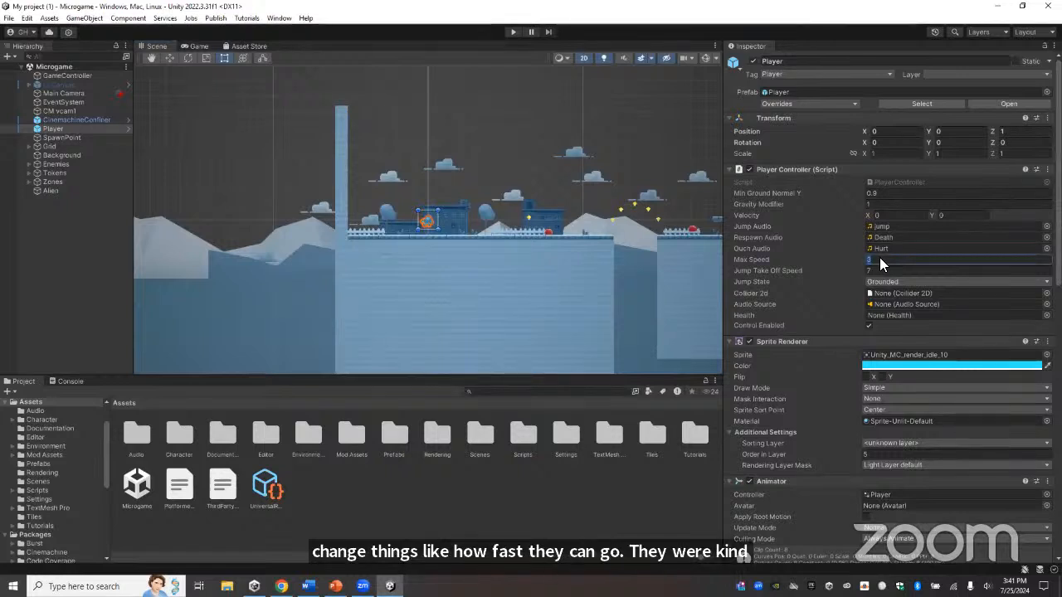
pyautogui.write('12')
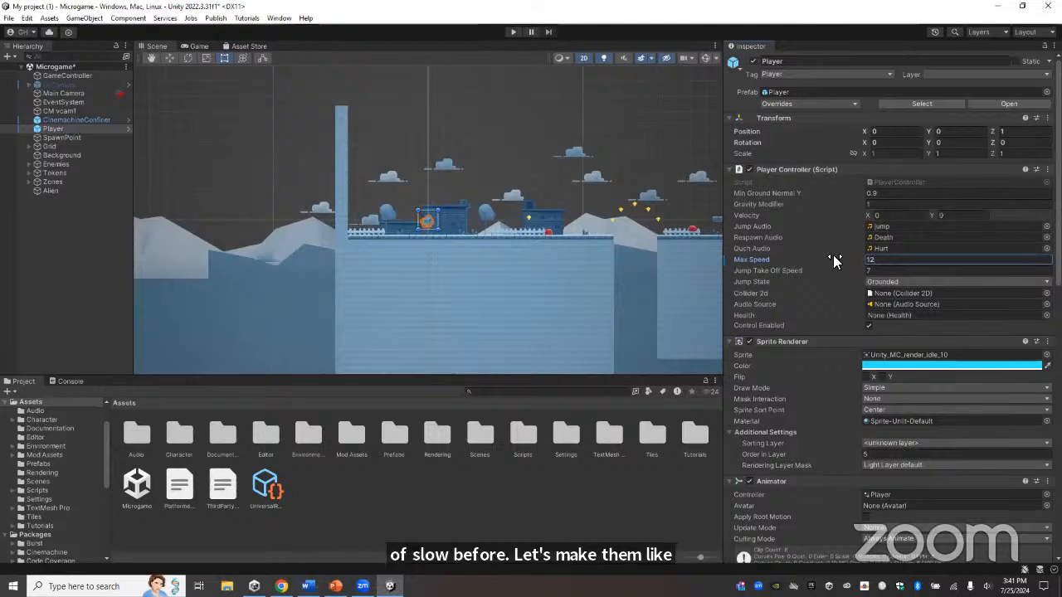
pyautogui.click(695, 500)
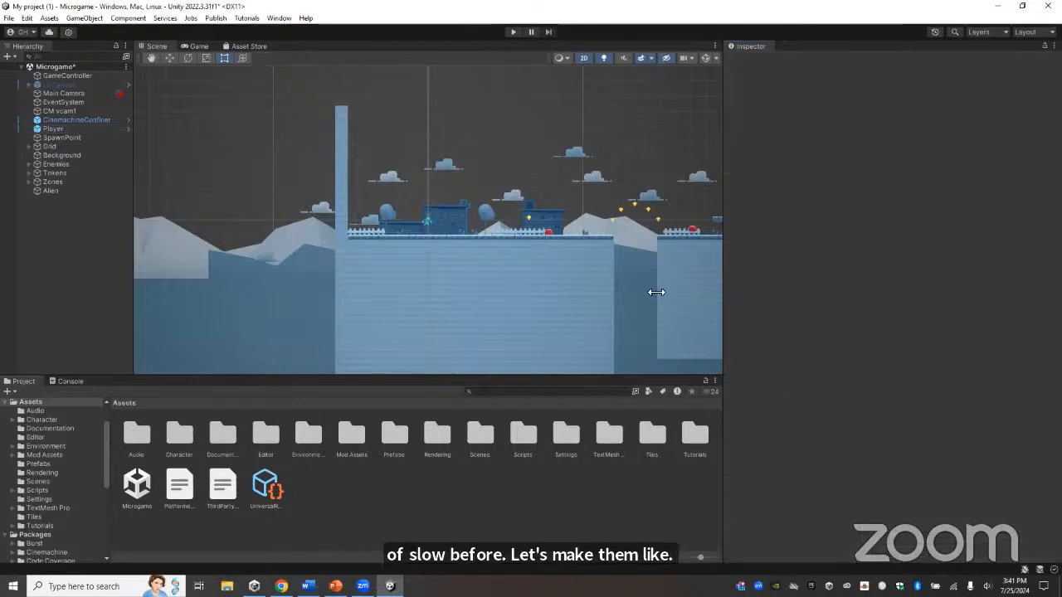
# - Playtest the player character's new max speed by running it forward along the ground, and stop the game
pyautogui.click(426, 224)
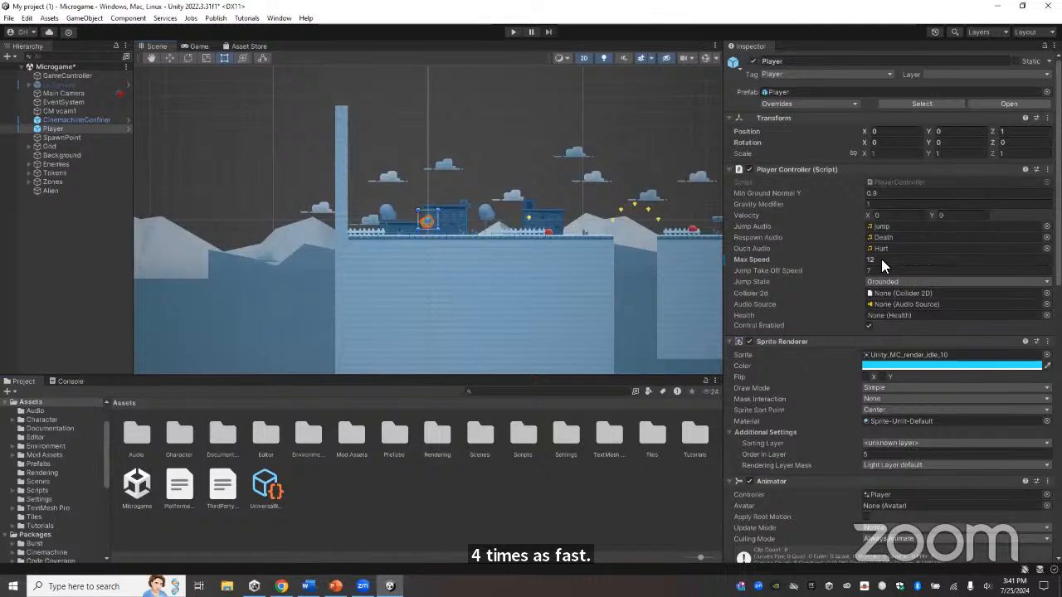
pyautogui.click(512, 32)
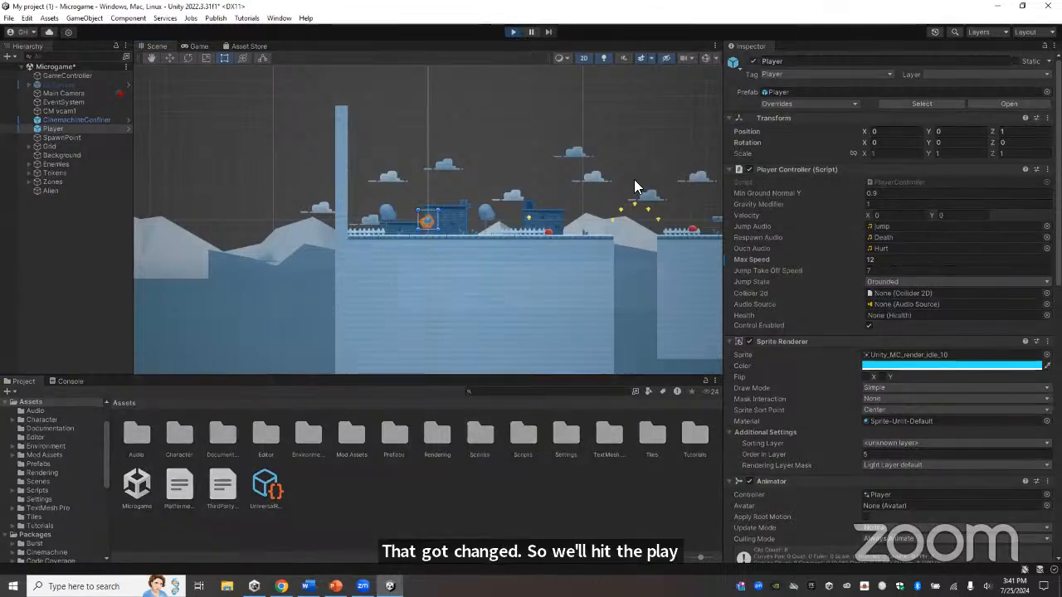
pyautogui.press('Right')
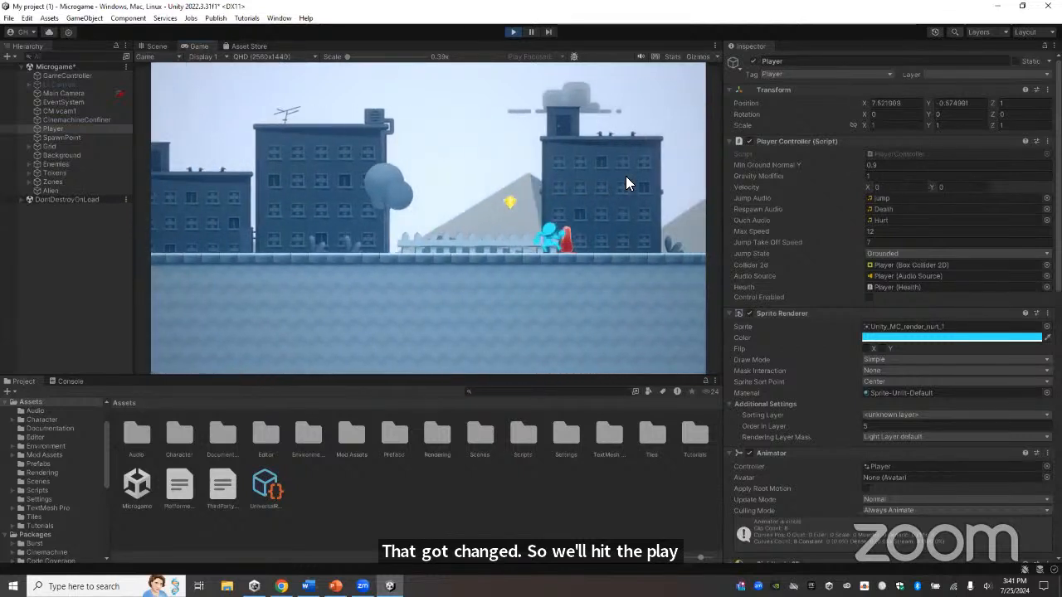
pyautogui.click(515, 34)
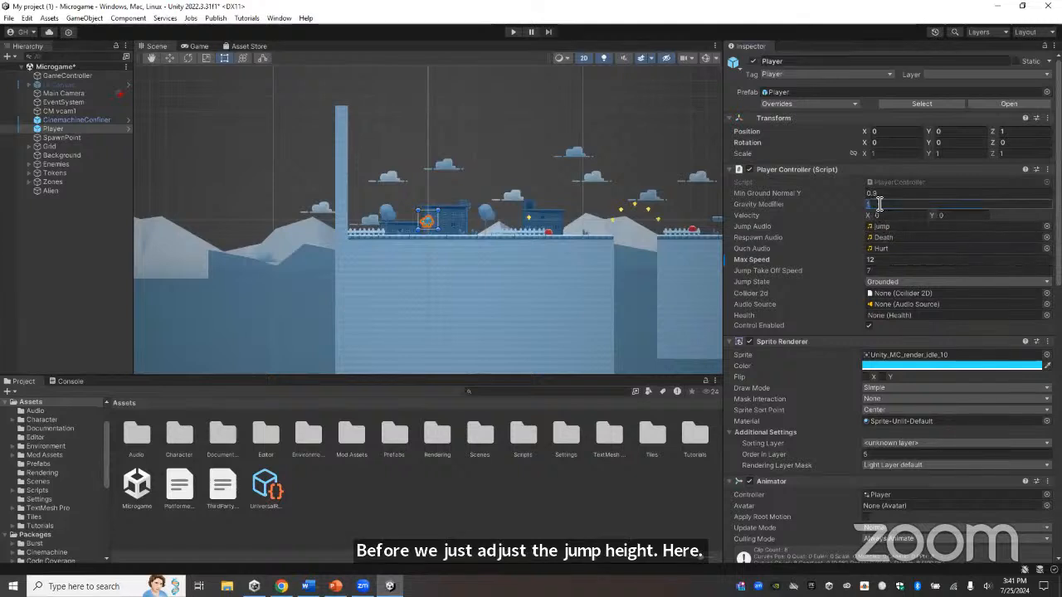
# - Set the Player's gravity modifier to 0.5 in its Player Controller script, and playtest the game with jumps before stopping it
pyautogui.write('5')
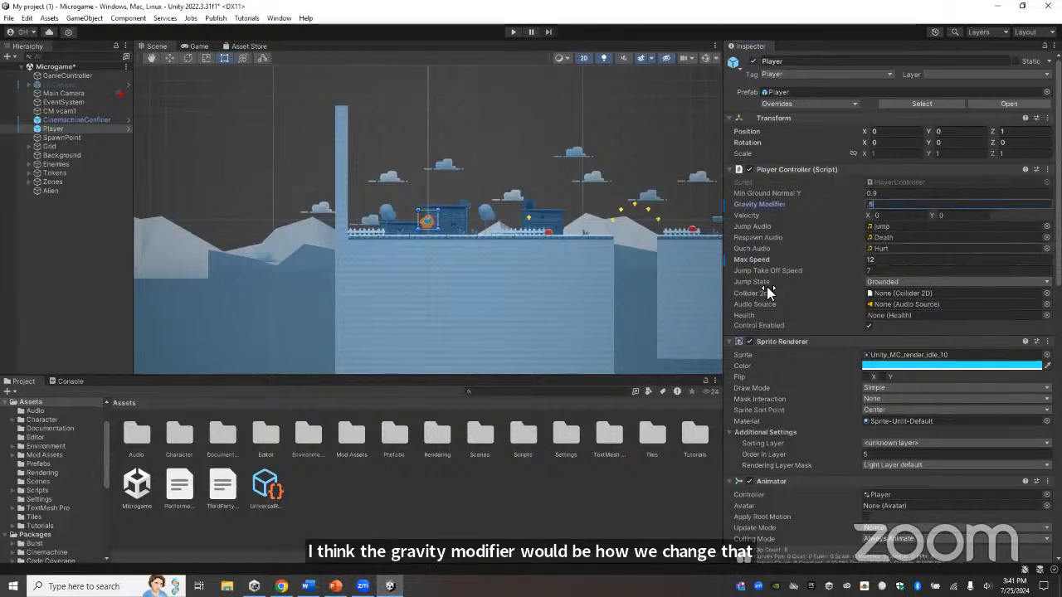
pyautogui.click(584, 548)
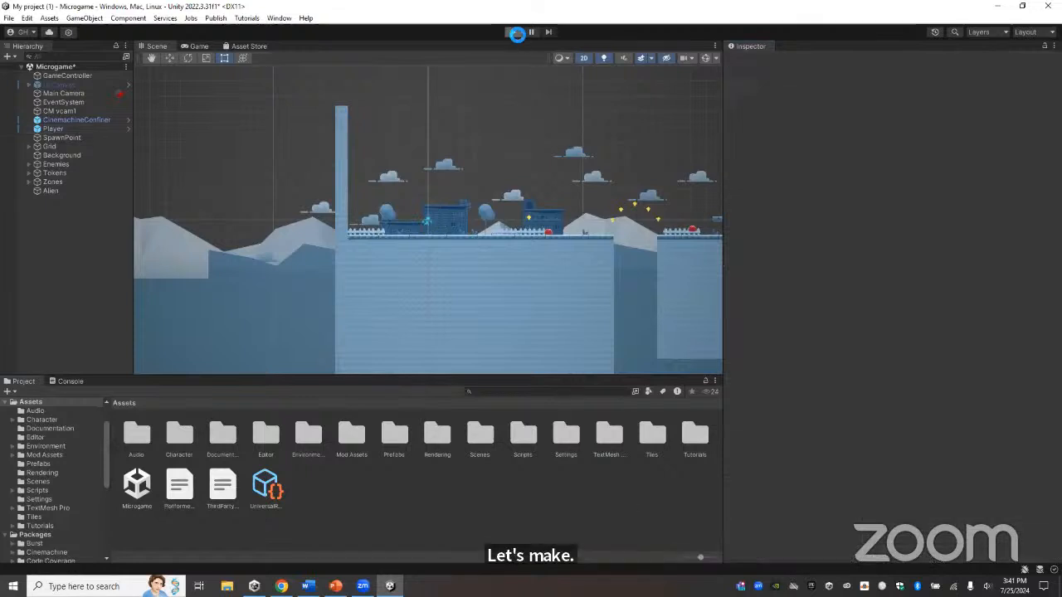
pyautogui.click(517, 33)
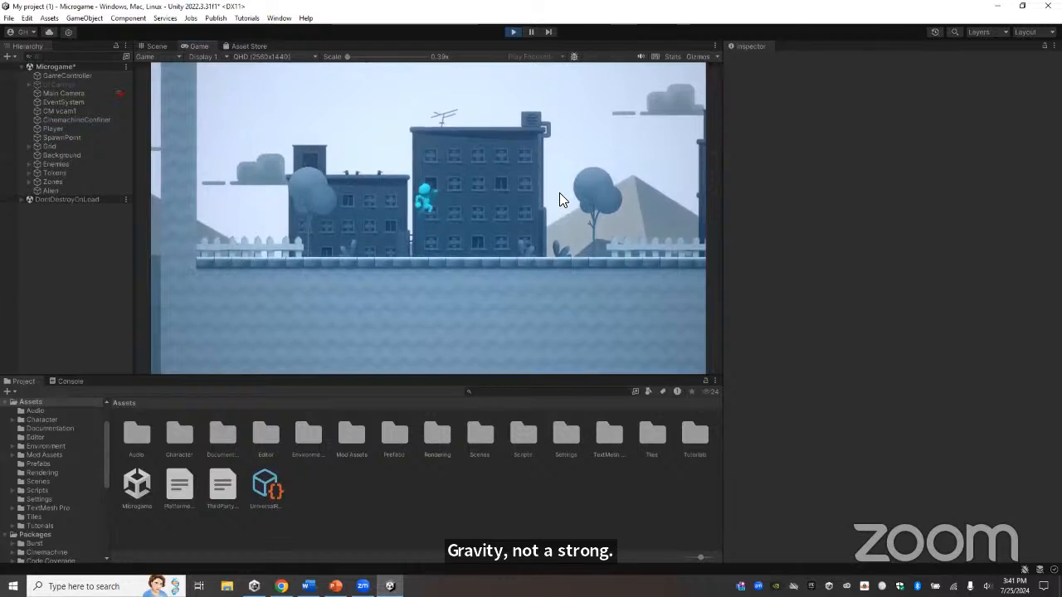
pyautogui.press('space')
pyautogui.press('space')
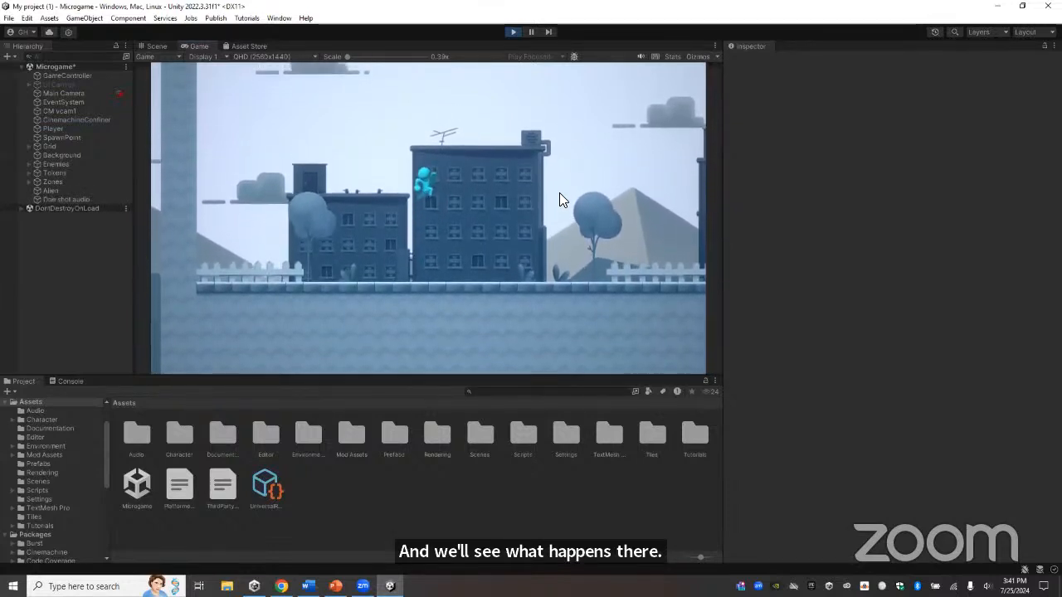
pyautogui.click(514, 31)
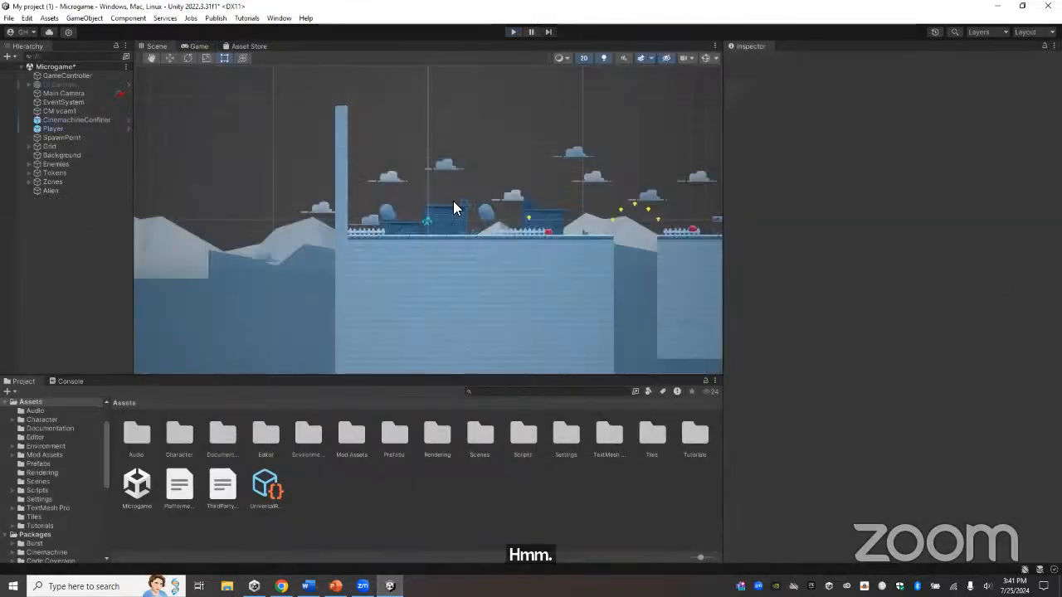
# - Examine the Player's components for a material and look through the project's asset folders
pyautogui.click(423, 219)
pyautogui.scroll(-5, 888, 378)
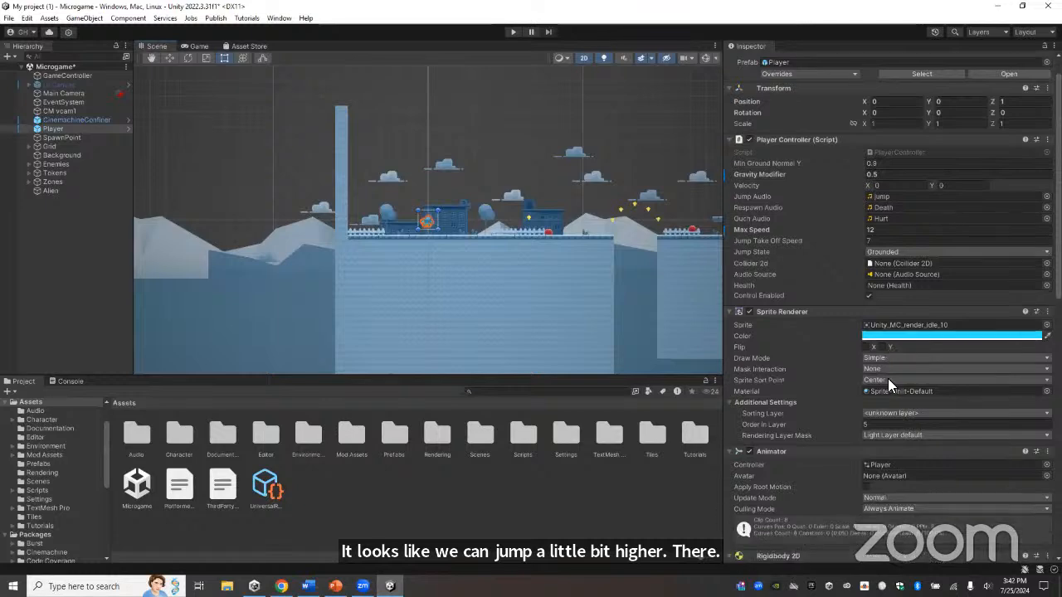
pyautogui.scroll(-9, 888, 378)
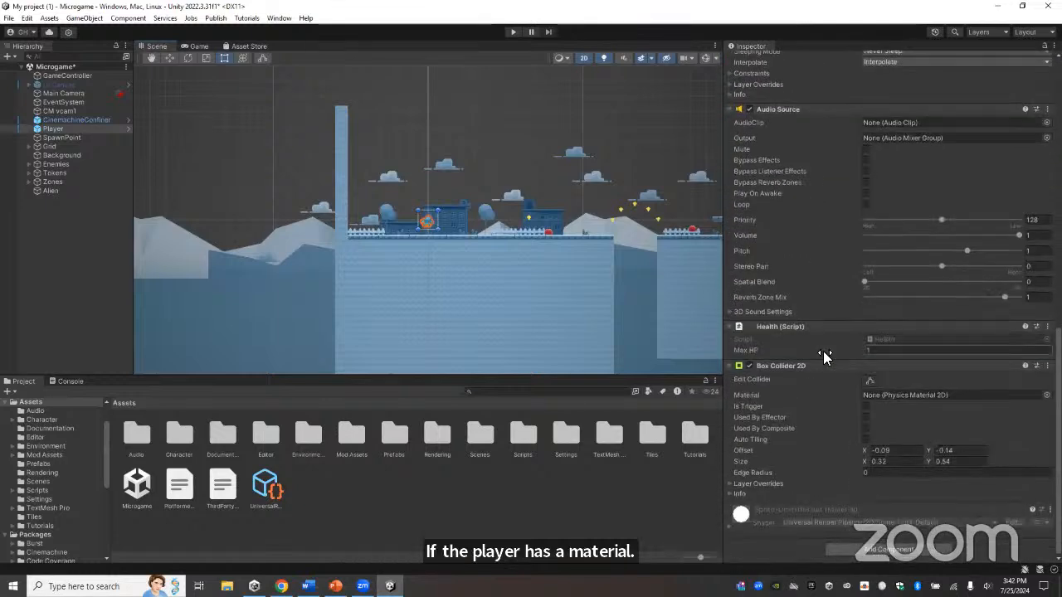
pyautogui.scroll(4, 829, 350)
pyautogui.scroll(10, 822, 352)
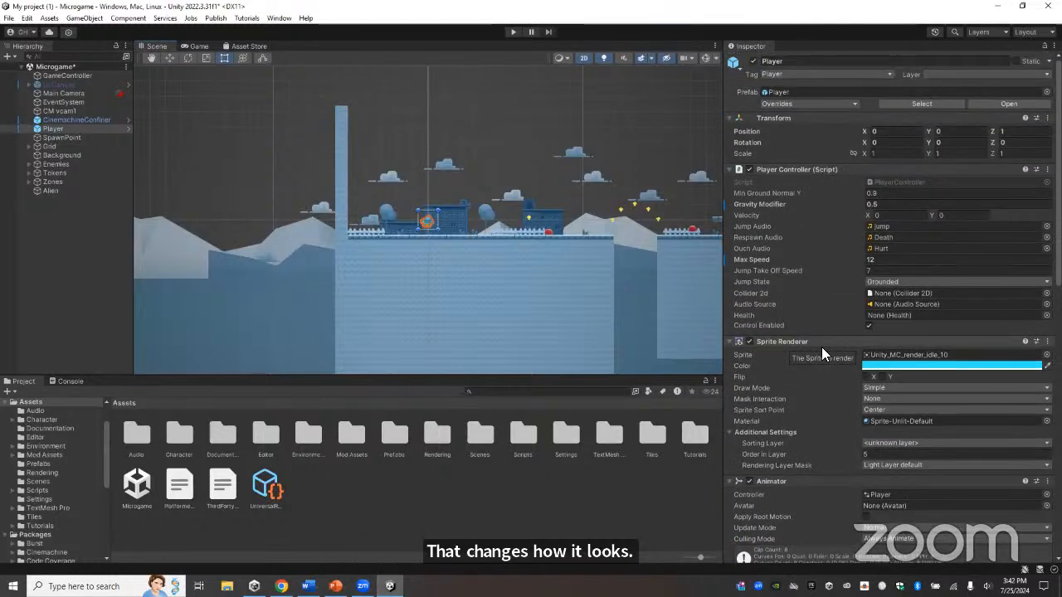
pyautogui.scroll(-4, 53, 431)
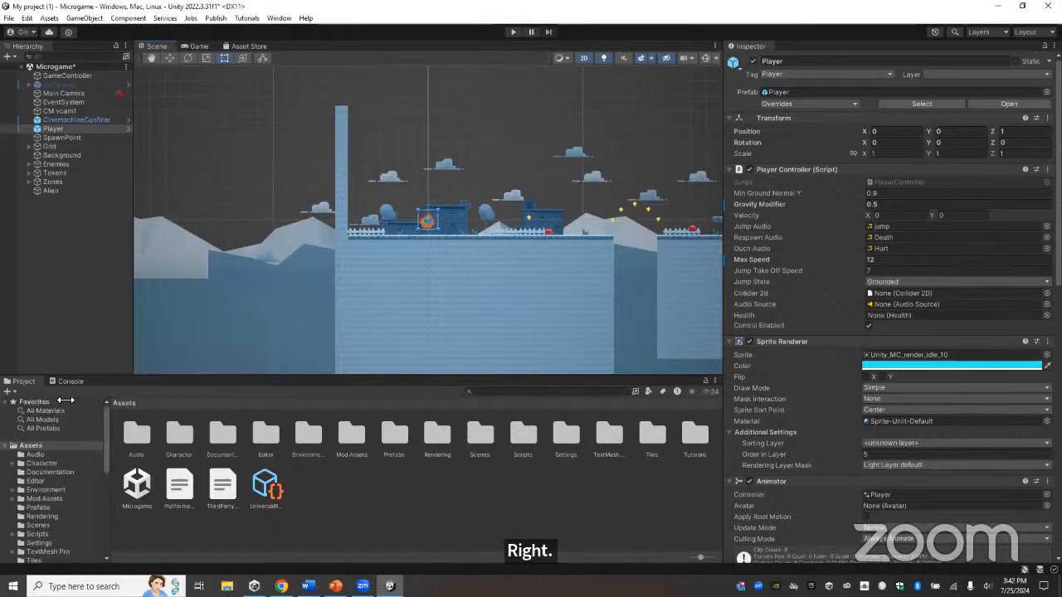
pyautogui.scroll(4, 56, 442)
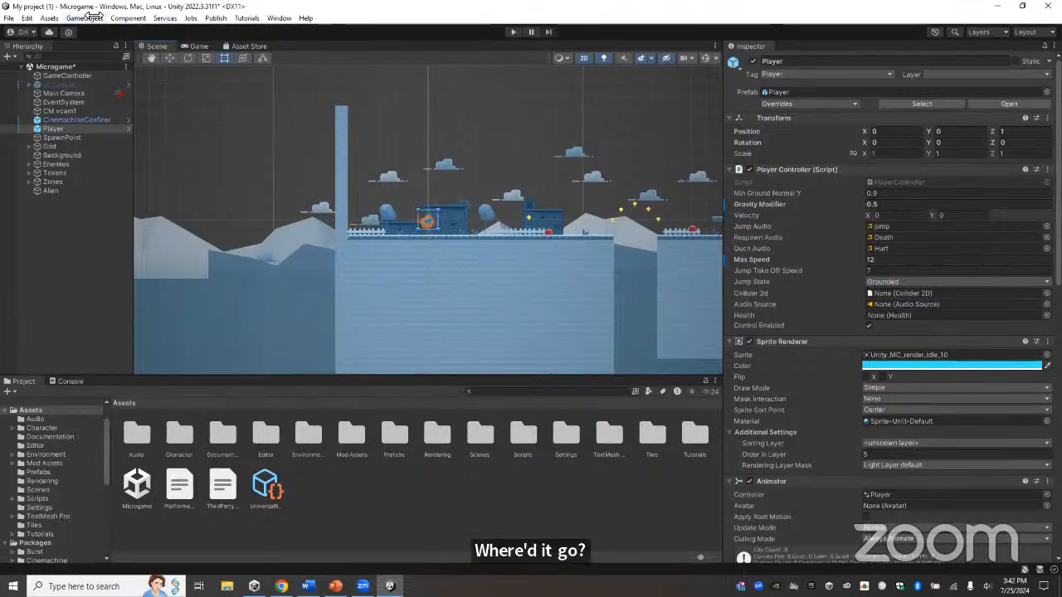
# - Create a new material in the Assets folder with a purple base map color, and try to apply it to the player character
pyautogui.click(49, 17)
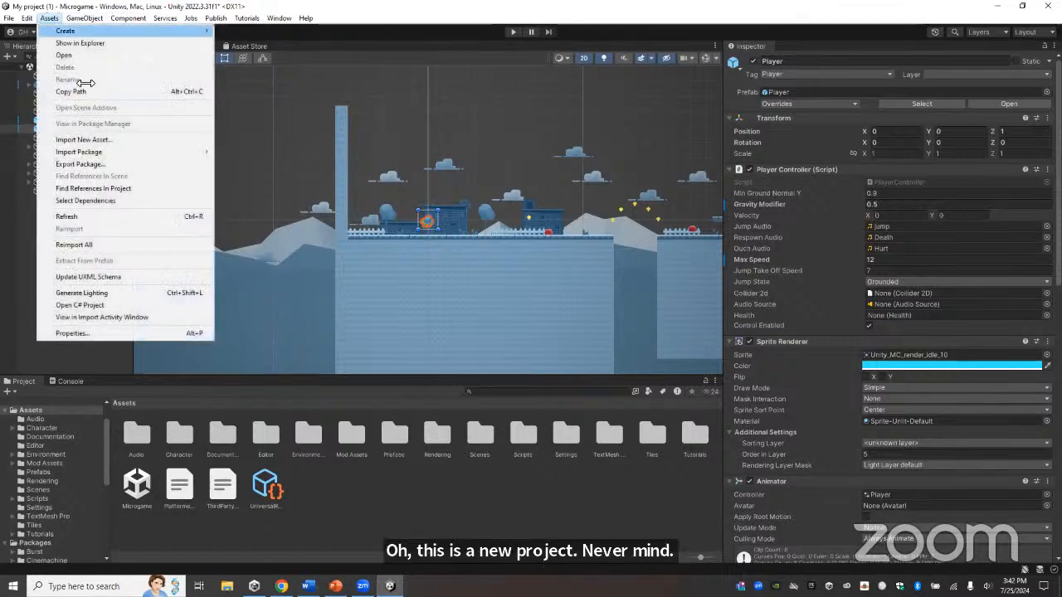
pyautogui.click(50, 17)
pyautogui.click(50, 17)
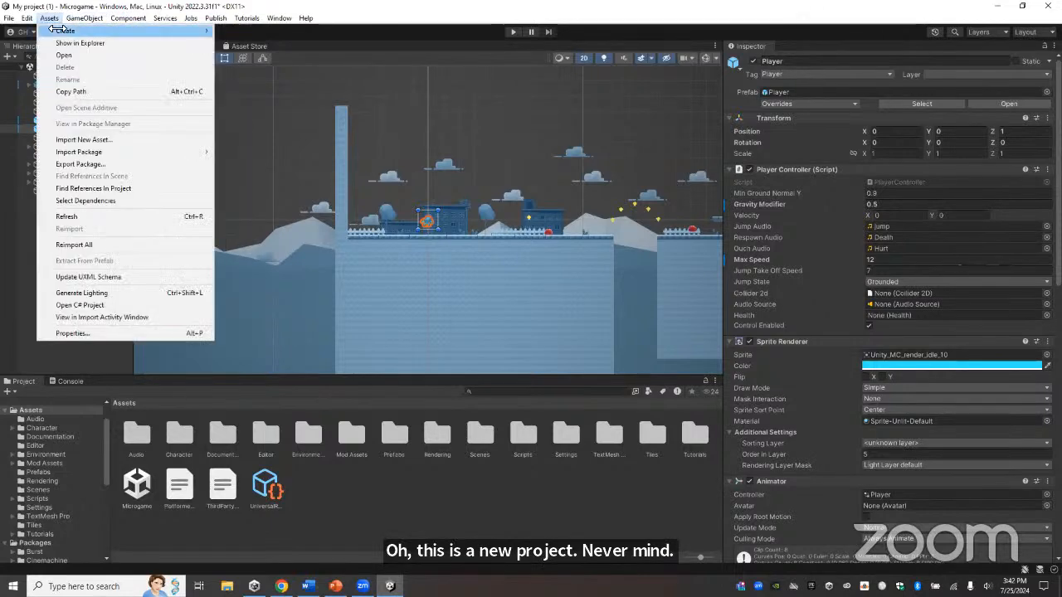
pyautogui.moveTo(199, 31)
pyautogui.click(266, 325)
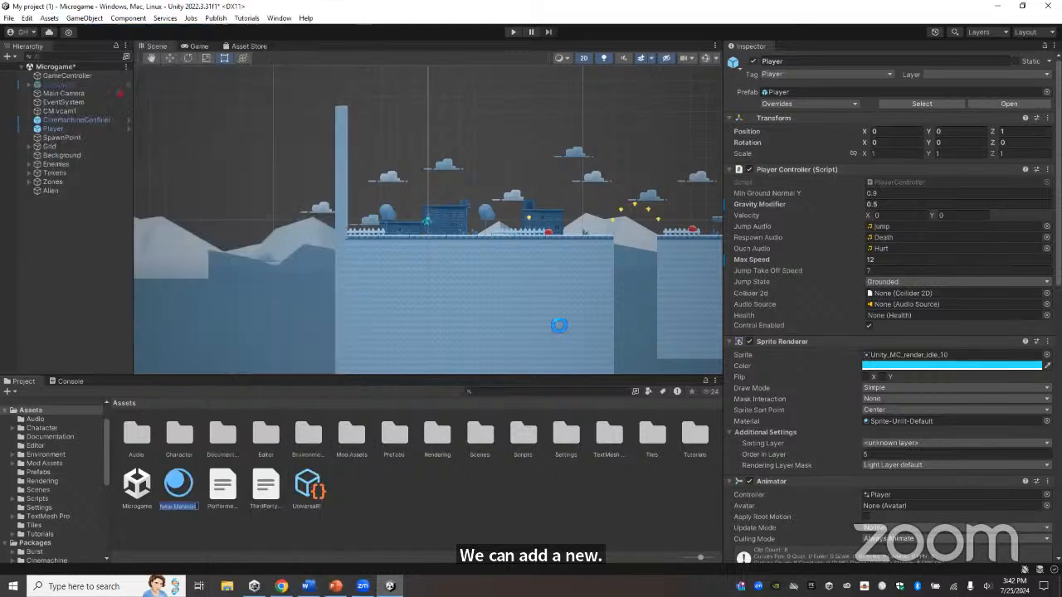
pyautogui.click(929, 179)
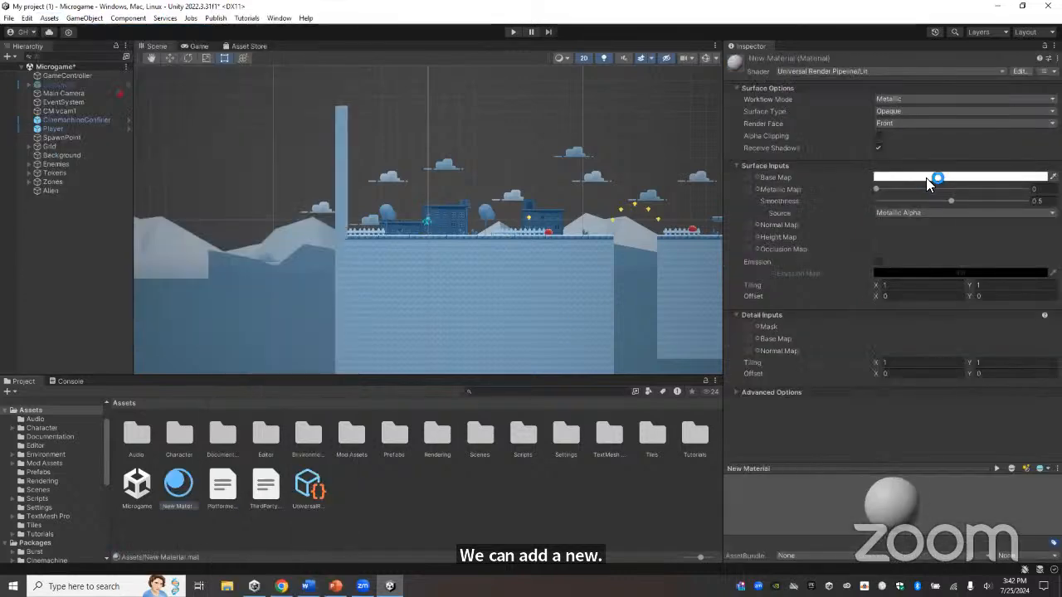
pyautogui.click(981, 211)
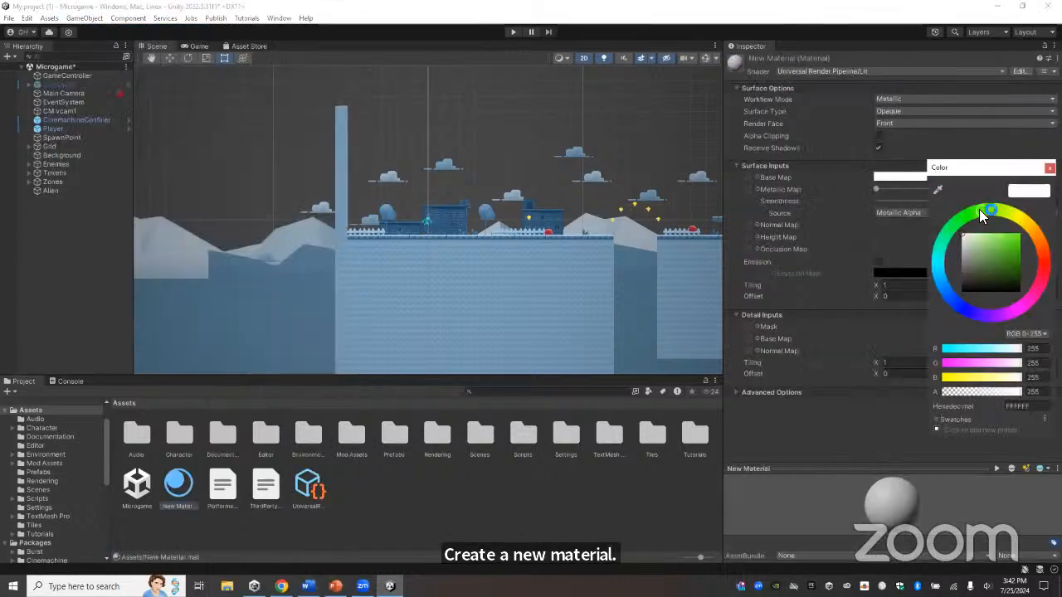
pyautogui.click(1009, 312)
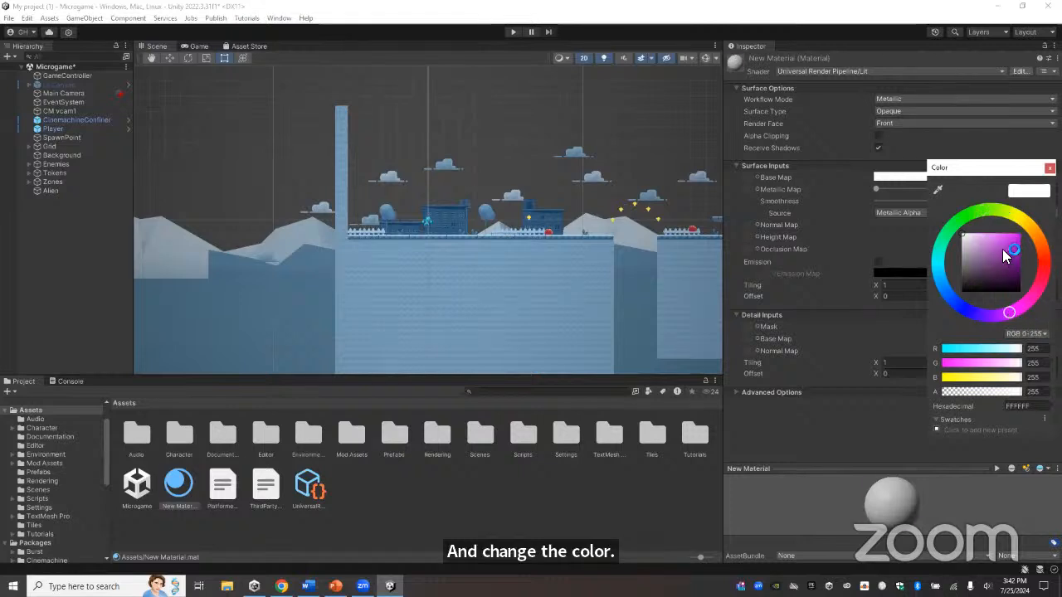
pyautogui.click(1004, 247)
pyautogui.moveTo(184, 485); pyautogui.dragTo(396, 504)
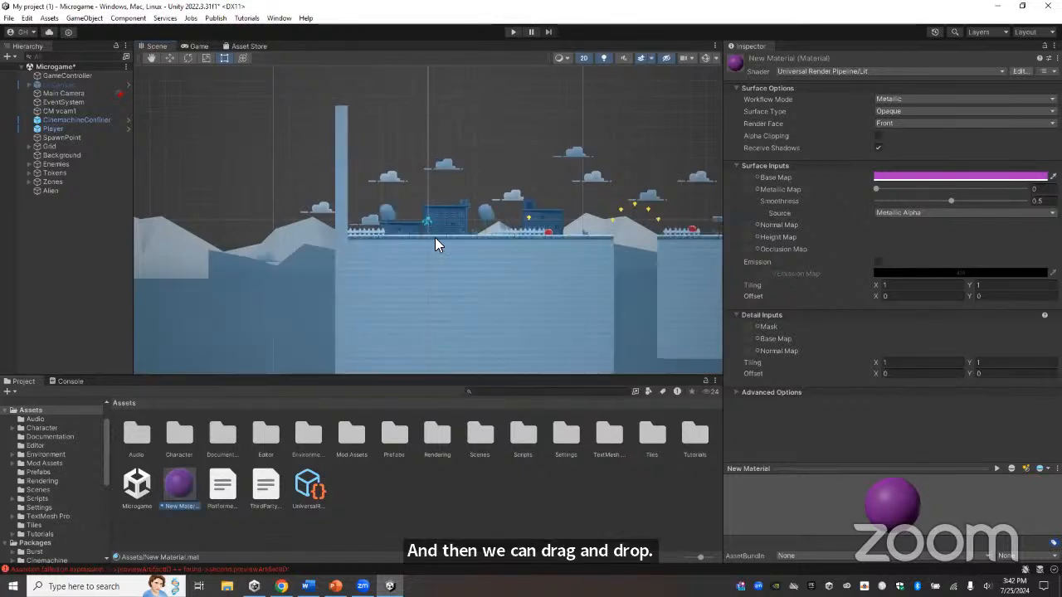
# - Set the Player's color to purple in its Sprite Renderer component
pyautogui.click(50, 129)
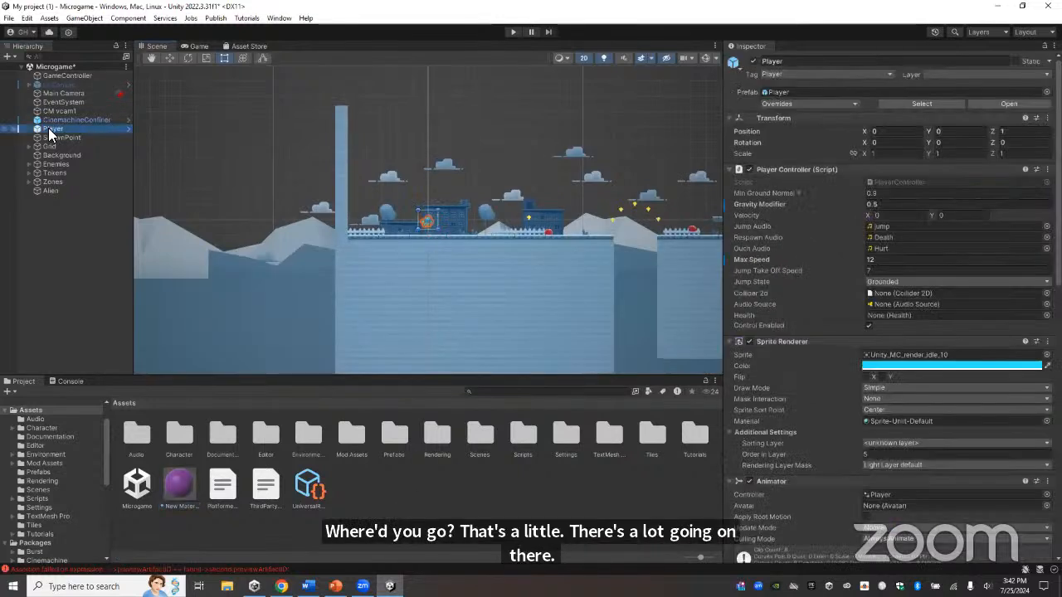
pyautogui.scroll(-3, 830, 263)
pyautogui.scroll(-9, 830, 265)
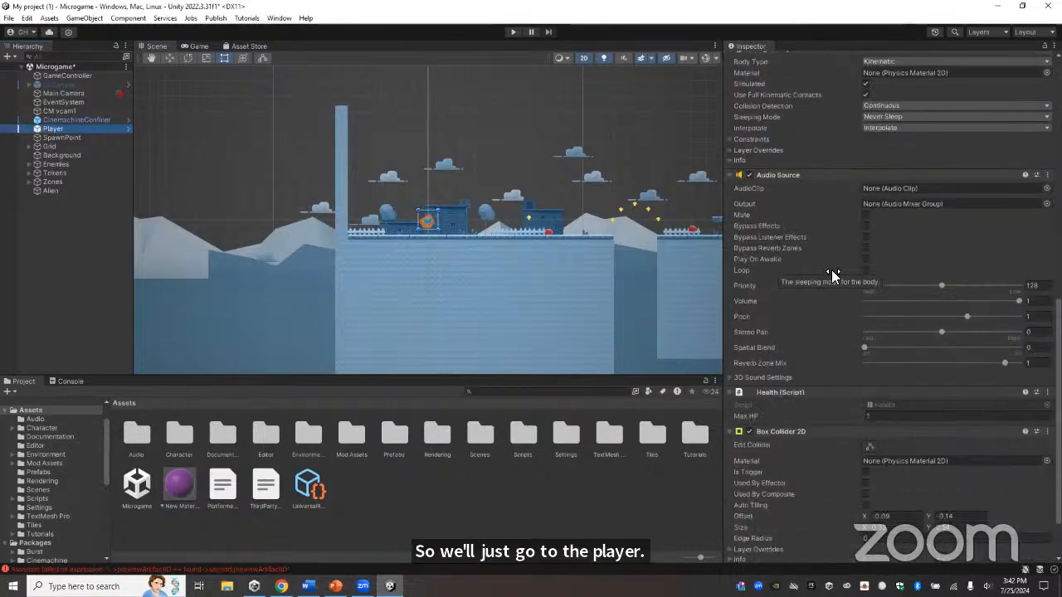
pyautogui.scroll(9, 832, 271)
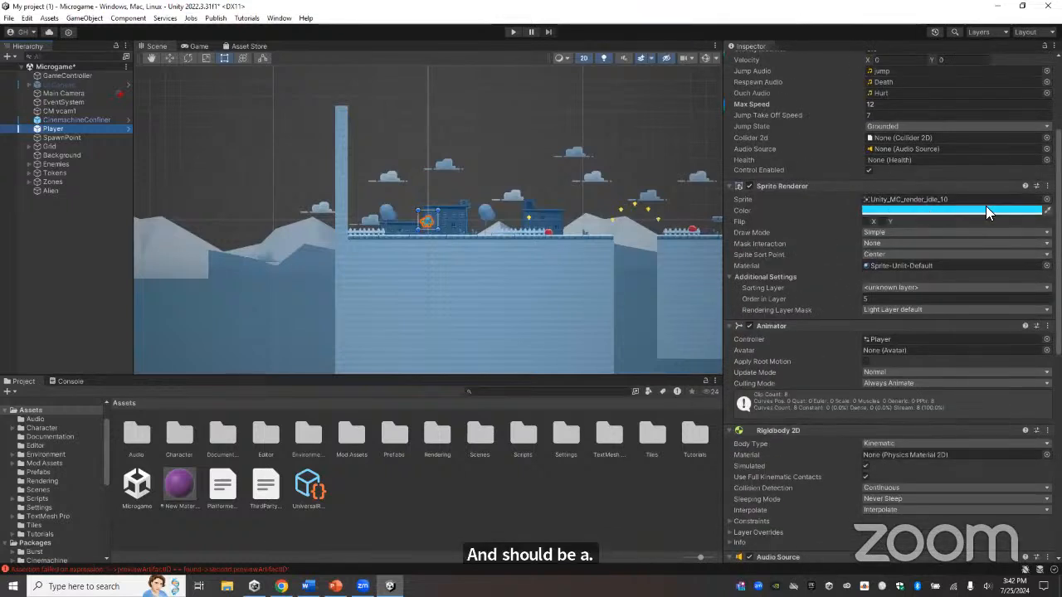
pyautogui.click(985, 211)
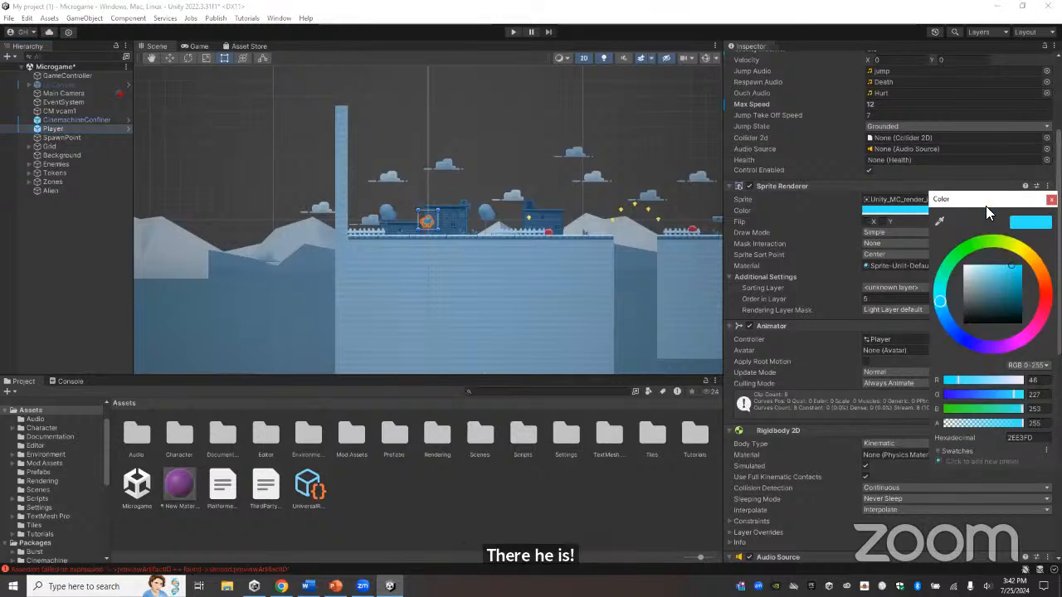
pyautogui.click(1004, 344)
pyautogui.click(823, 219)
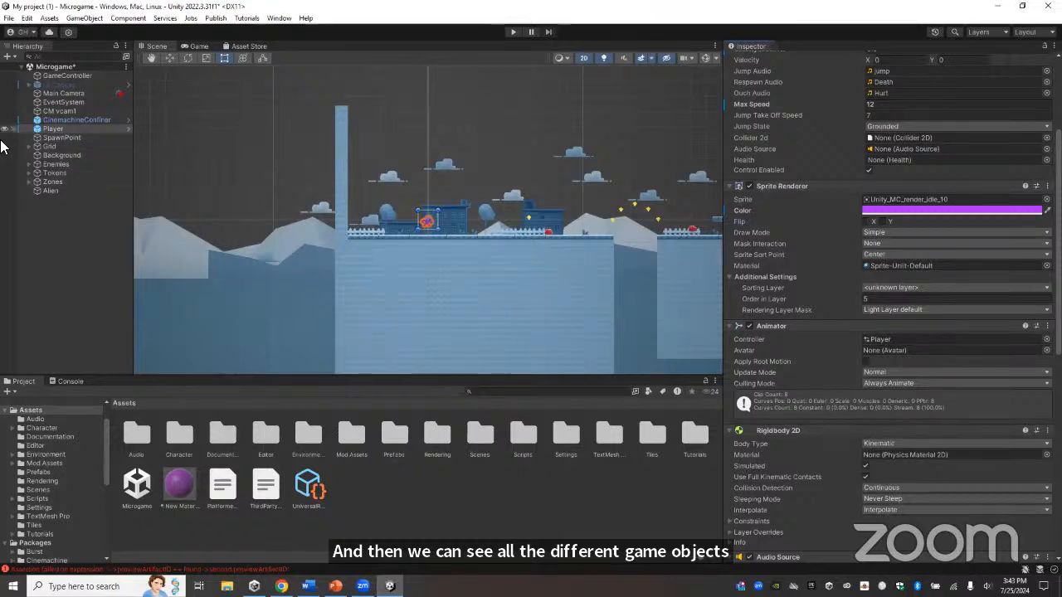
# - Enlarge the player character uniformly in the scene and raise it above the ground
pyautogui.click(169, 58)
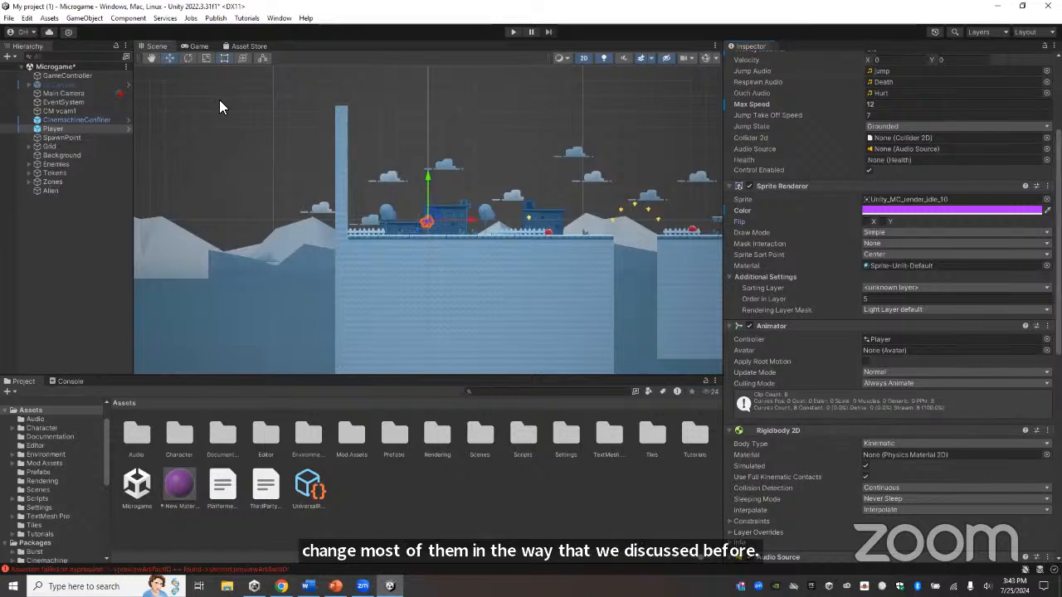
pyautogui.click(188, 58)
pyautogui.click(205, 58)
pyautogui.moveTo(427, 224); pyautogui.dragTo(428, 156)
pyautogui.click(169, 58)
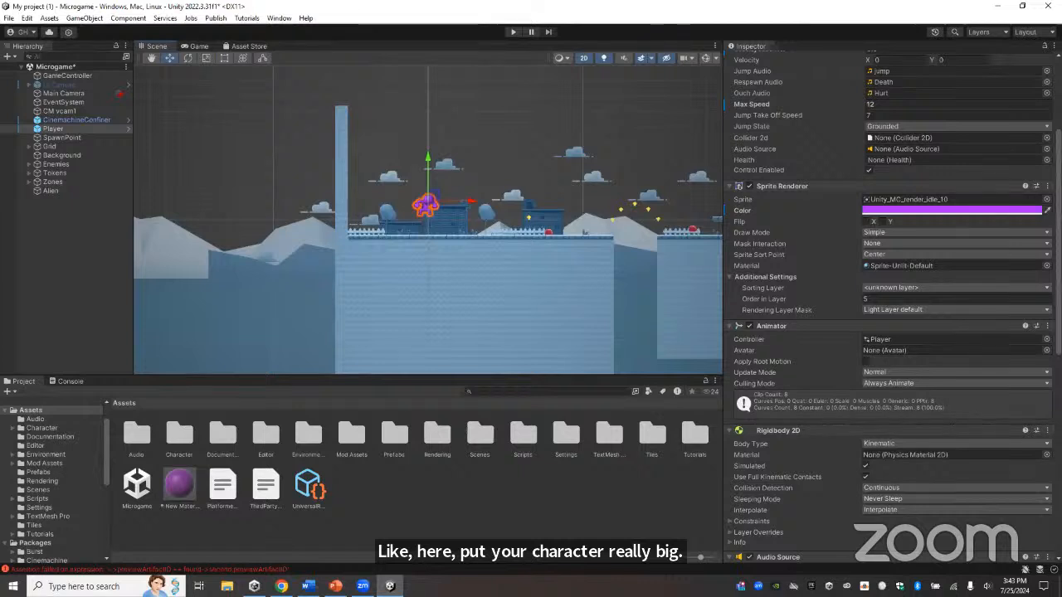
# - Scale the first enemy after the player uniformly to about 2.8 and raise it to a Y position of 0.84
pyautogui.click(527, 231)
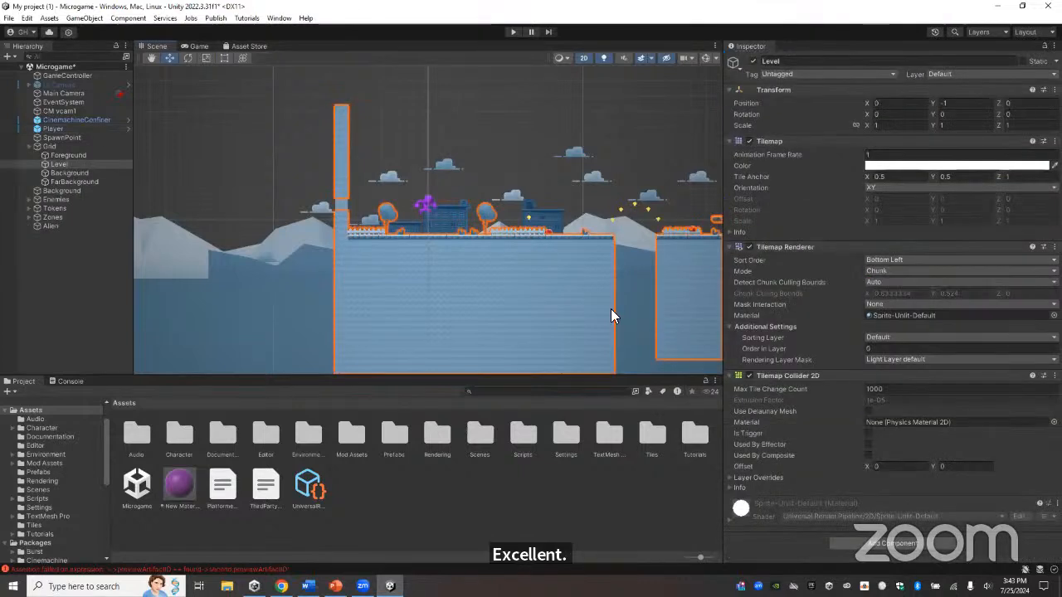
pyautogui.click(549, 232)
pyautogui.click(551, 232)
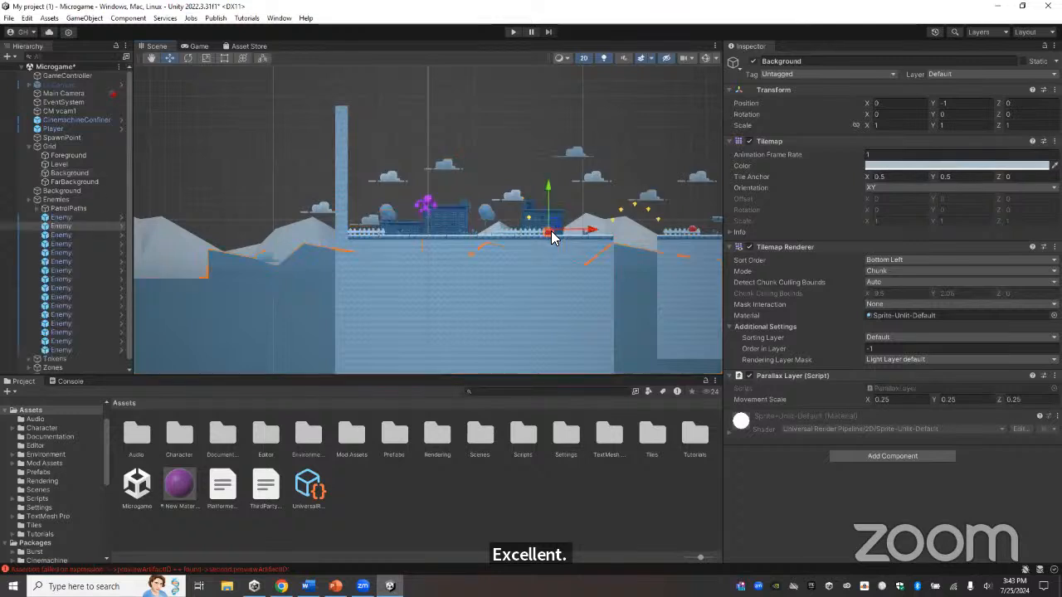
pyautogui.click(206, 57)
pyautogui.moveTo(548, 231); pyautogui.dragTo(549, 173)
pyautogui.click(170, 57)
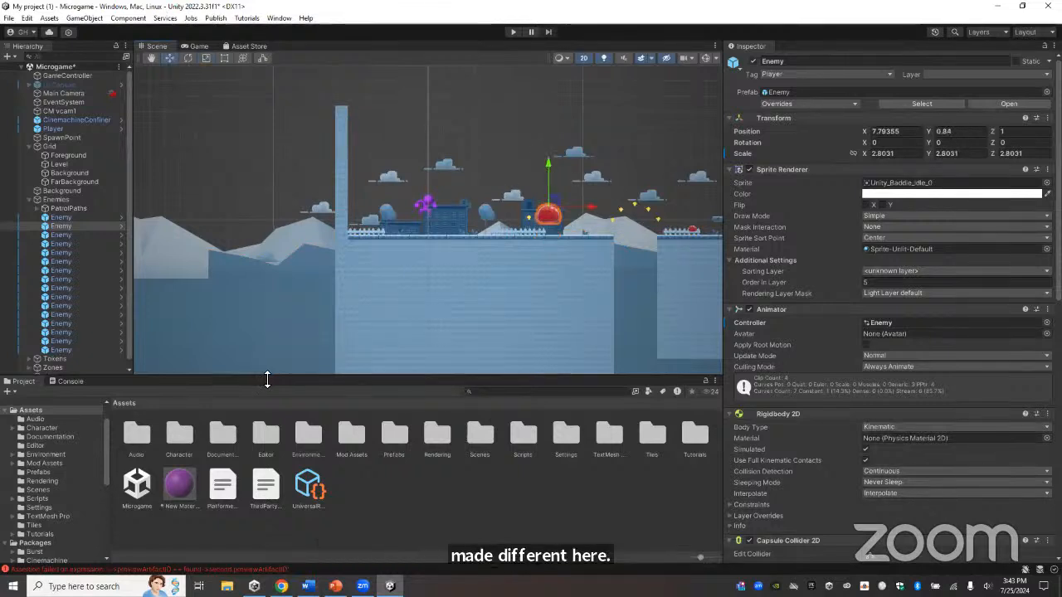
pyautogui.moveTo(695, 301); pyautogui.dragTo(532, 301, button='middle')
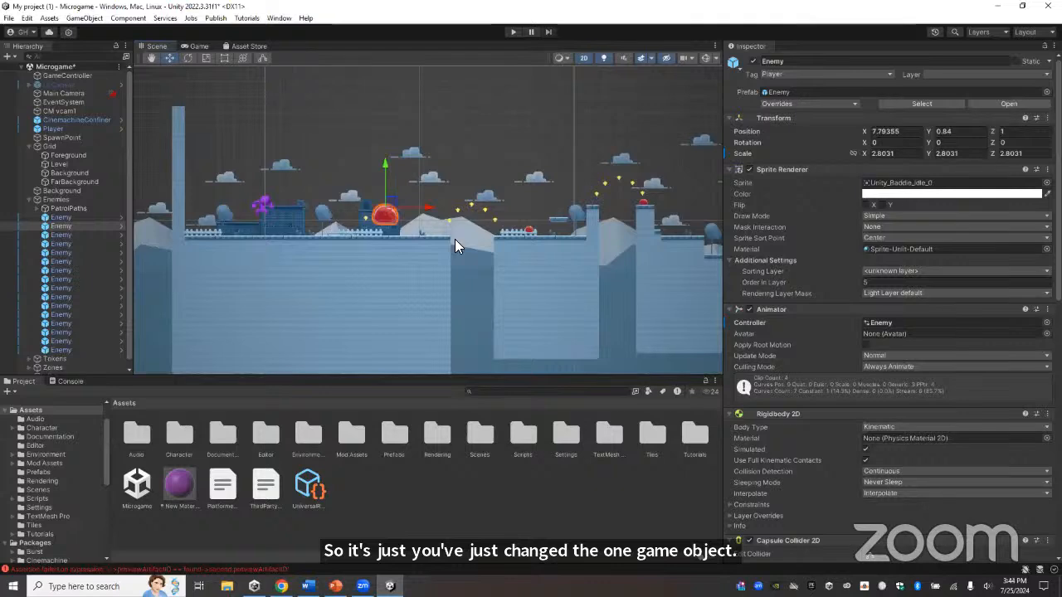
pyautogui.click(556, 215)
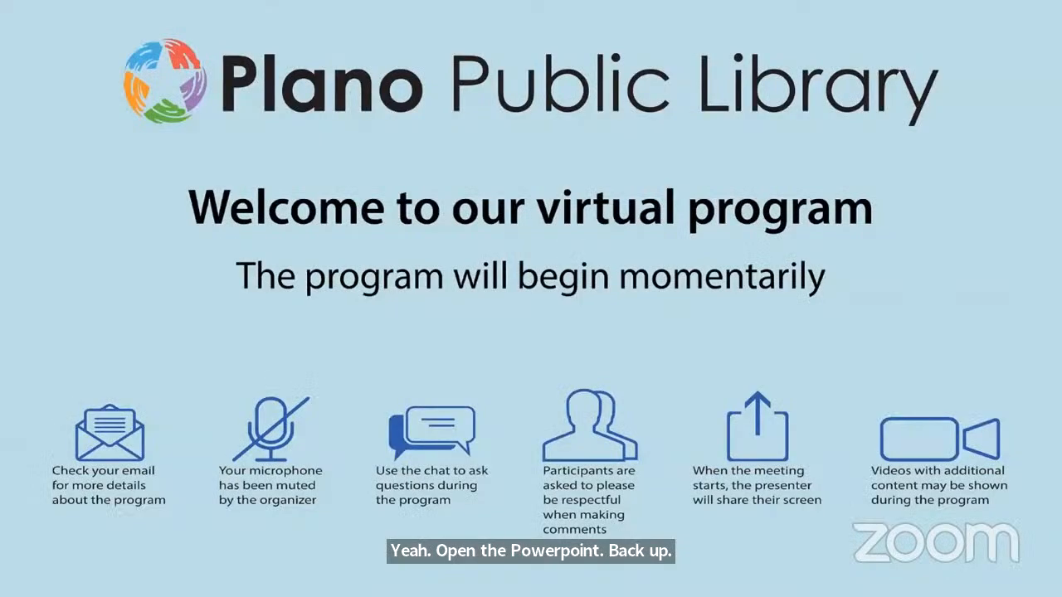
pyautogui.scroll(-9, 722, 276)
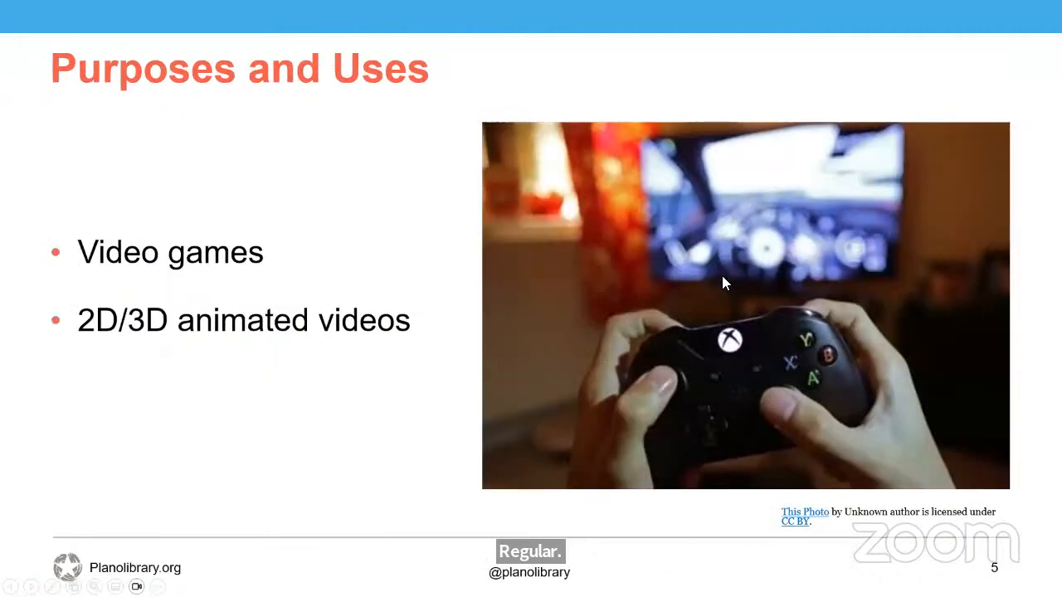